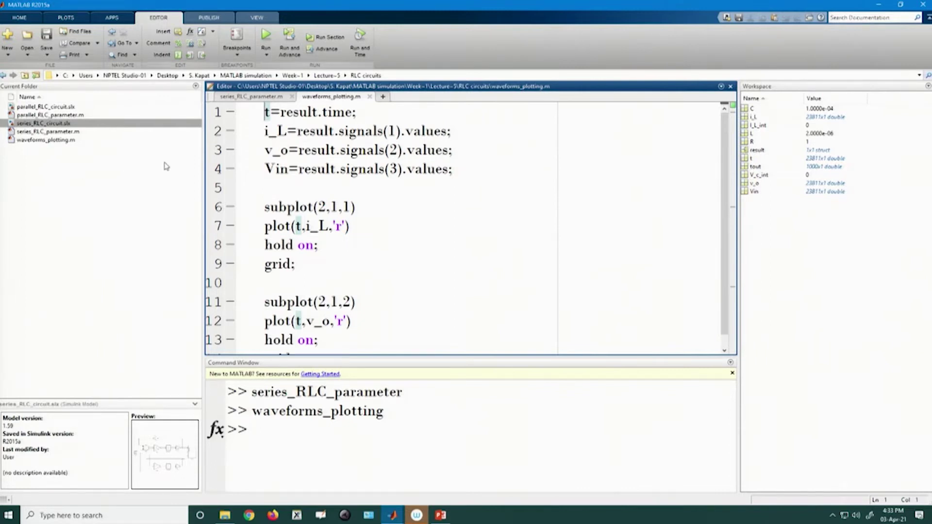
click(412, 77)
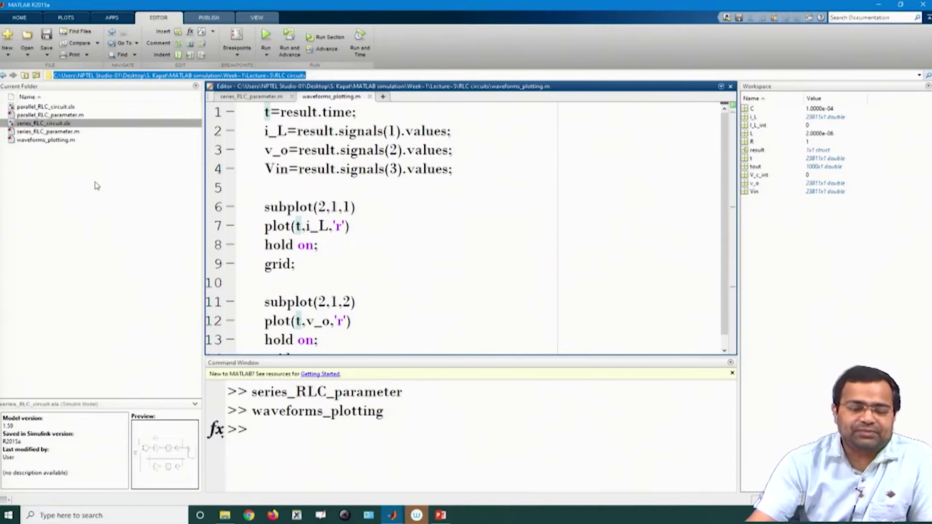
click(59, 180)
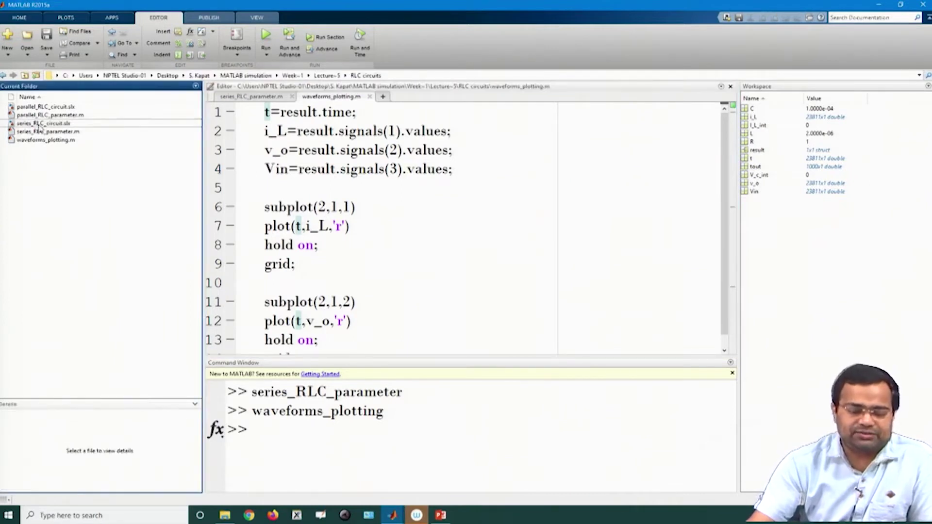
click(40, 124)
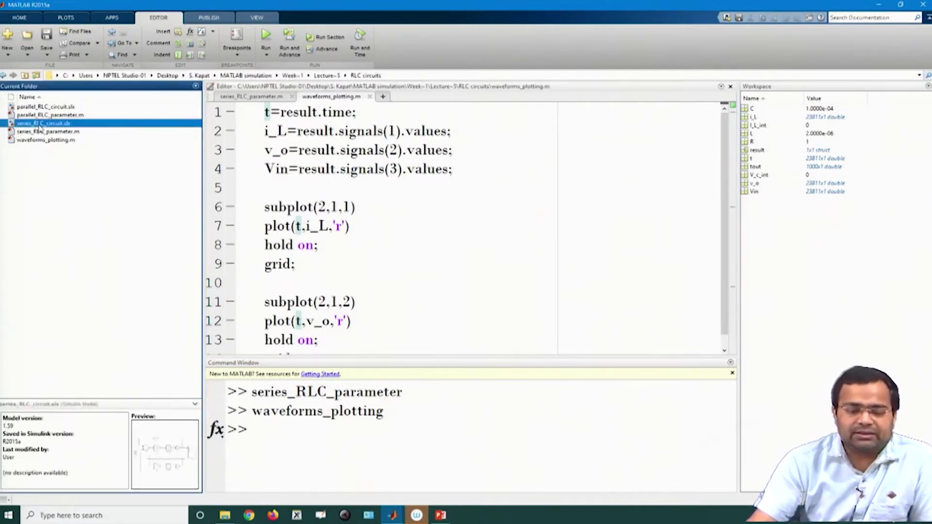
- Create a new script defining the circuit parameters L=2e-6, C=100e-6 and R=1, one per line with a closing semicolon
click(9, 50)
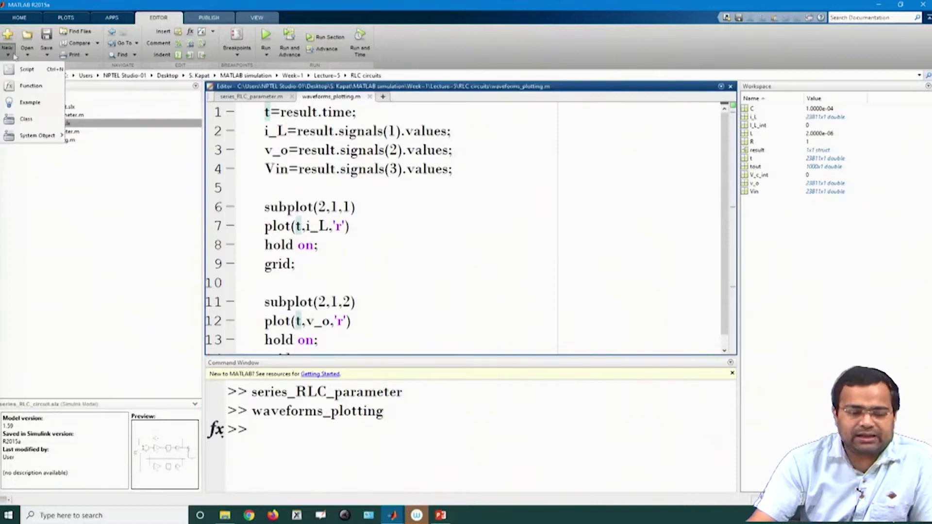
click(25, 70)
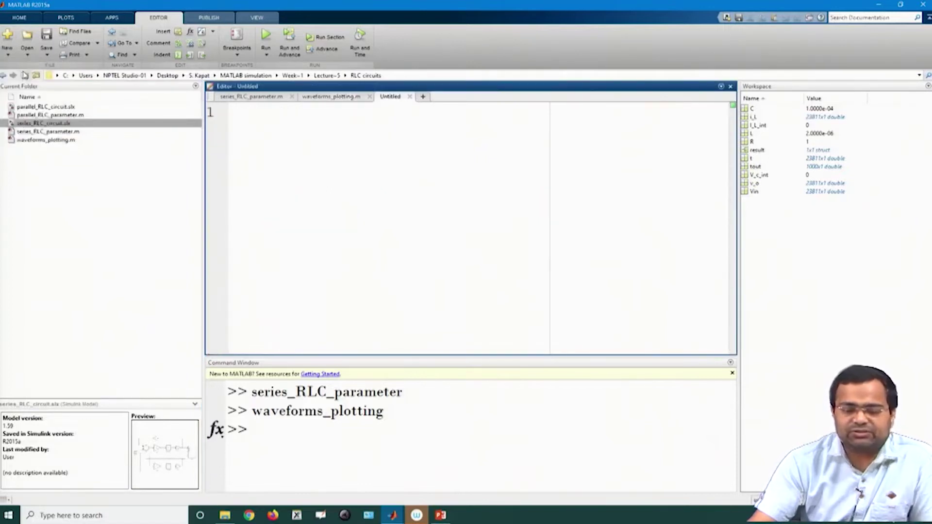
text(L=)
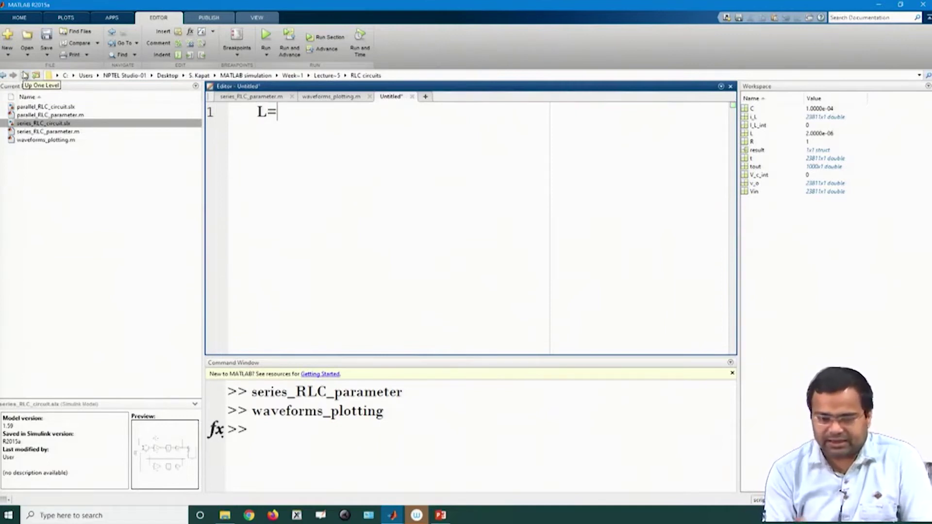
text(2e-6;)
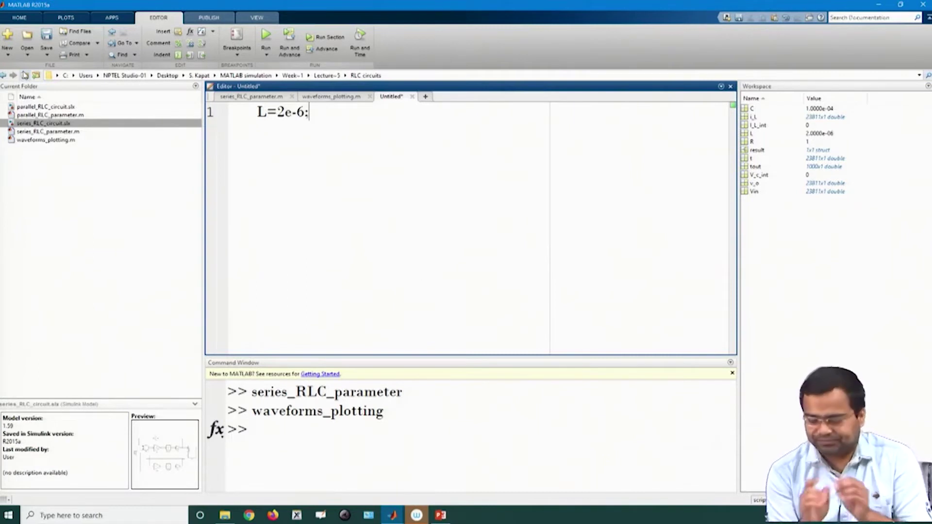
key(Return)
text(C=100e-6;)
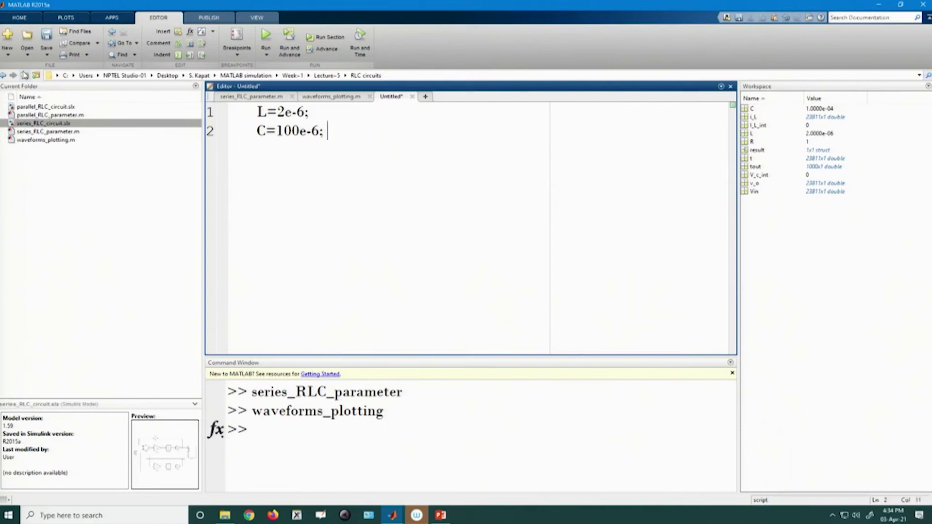
key(Return)
text(R=1;)
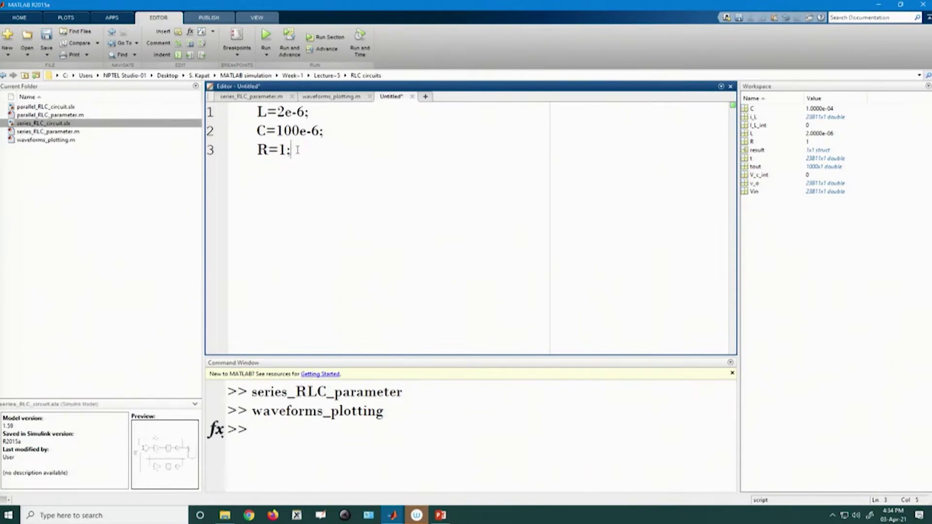
- Check the existing series_RLC_parameter.m for reference and save the new script as parameter_series_RLC in the RLC circuits folder
click(239, 100)
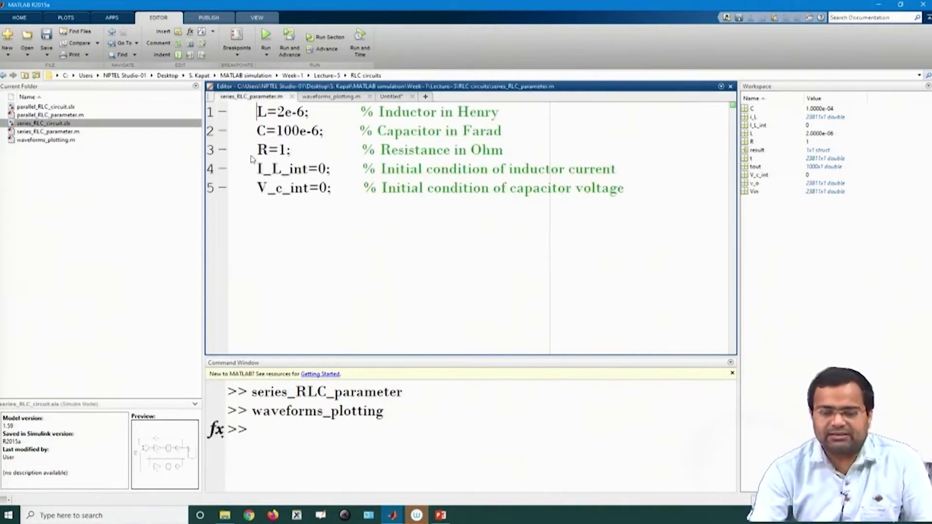
click(405, 97)
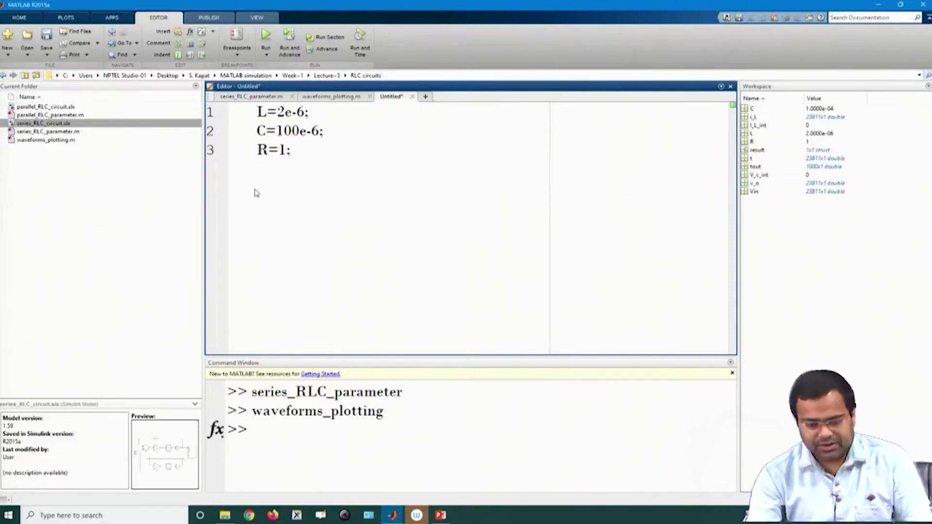
key(ctrl+s)
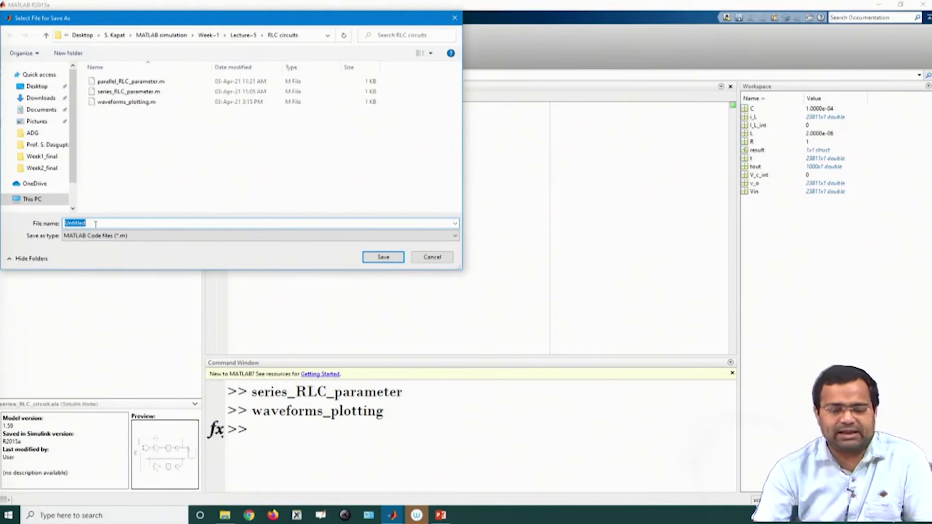
text(p)
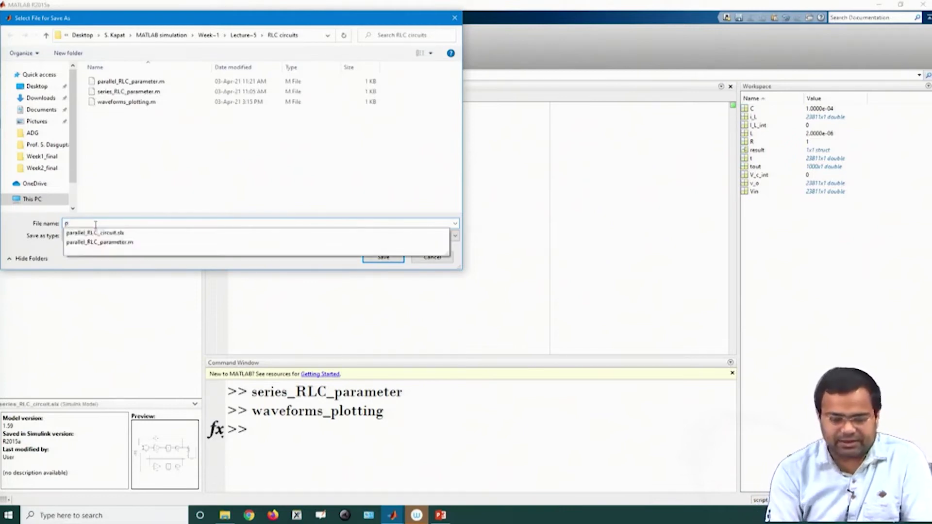
text(l)
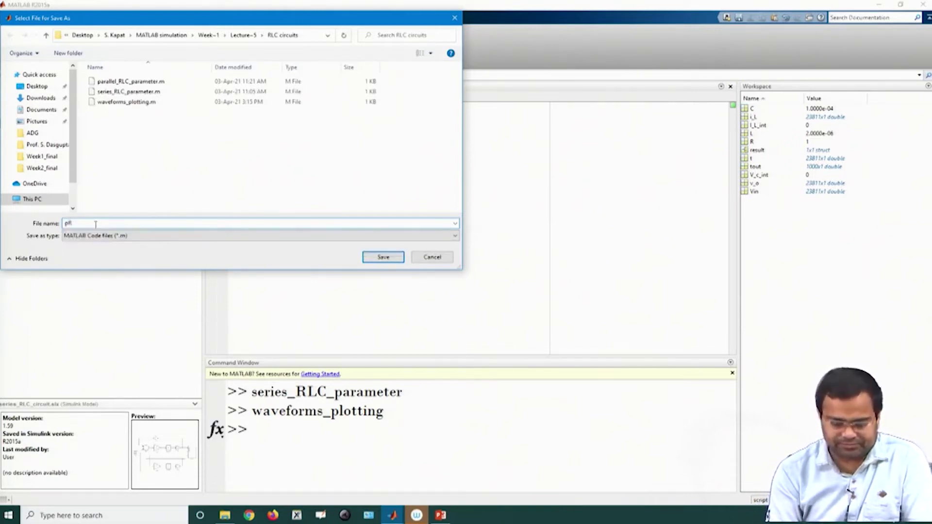
key(BackSpace)
text(aram)
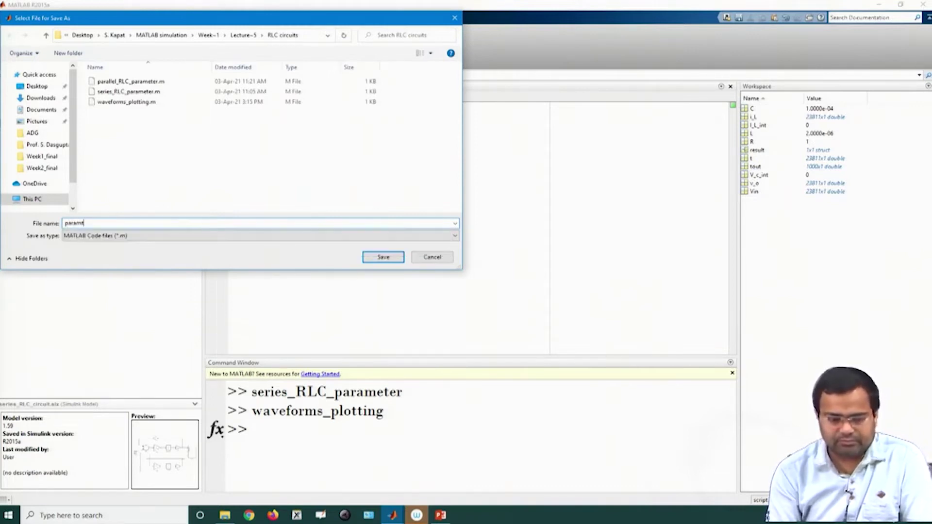
text(eter)
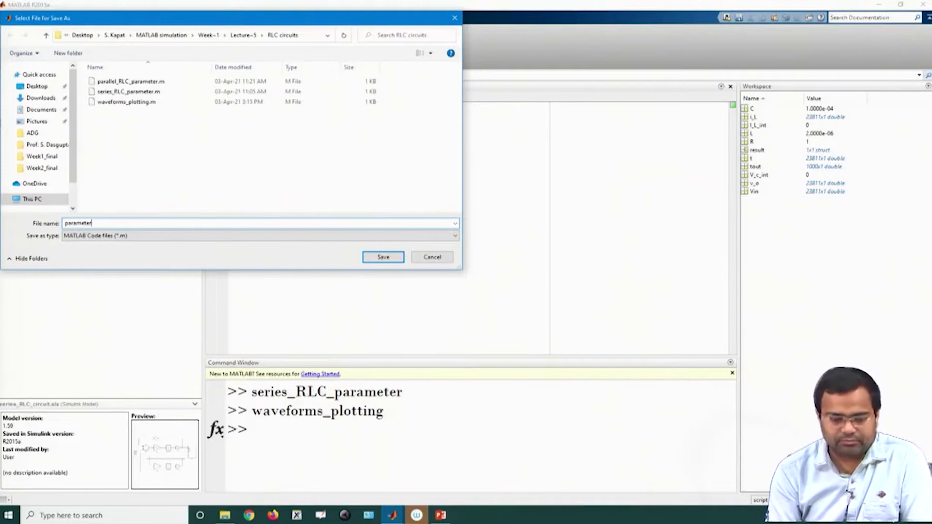
text(_se)
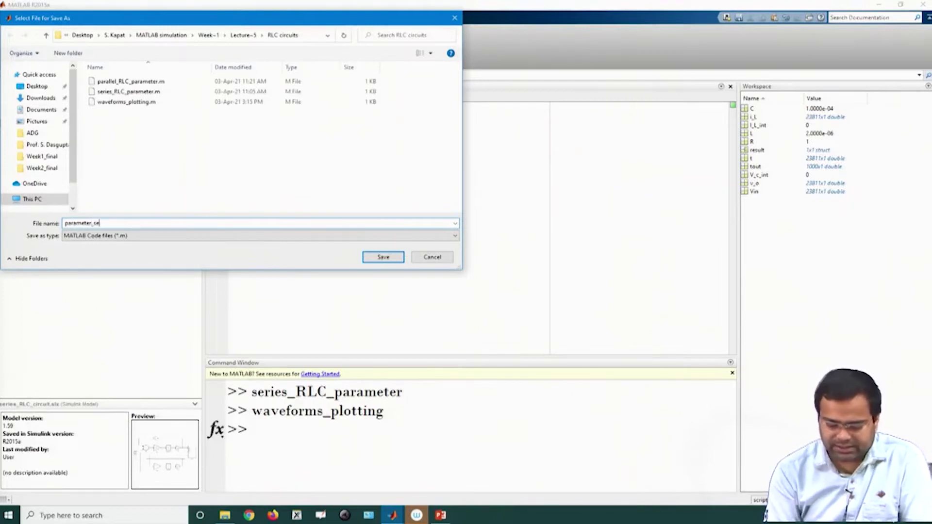
text(ries_RLC)
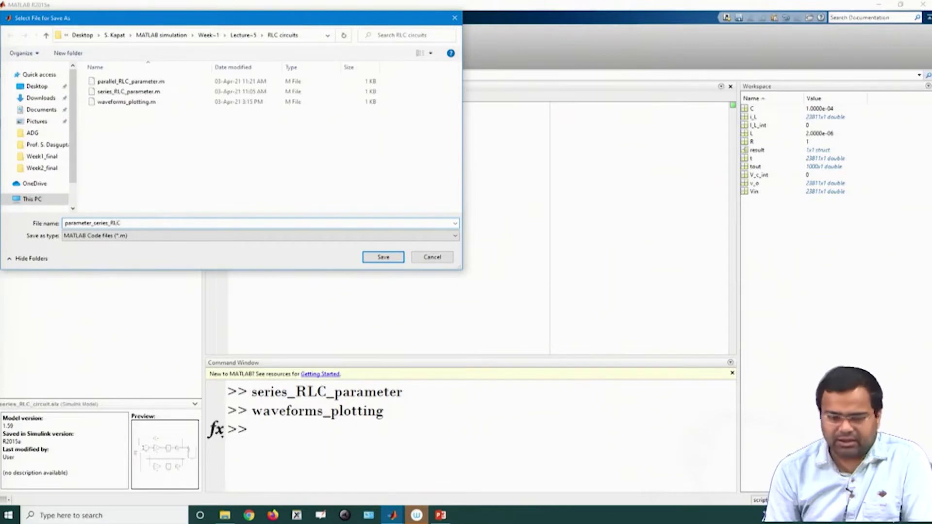
key(Return)
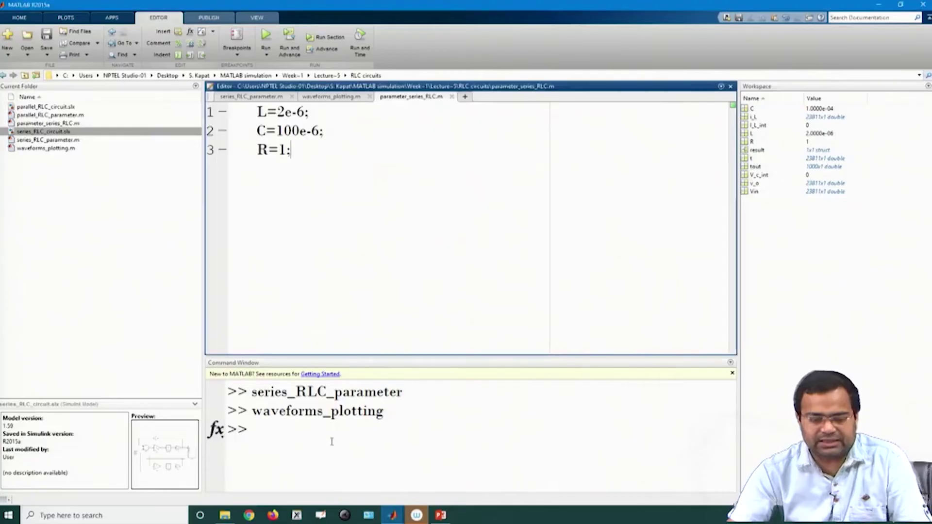
- Add the initial inductor current to the script on a new line below R as i_L_0=0;
text(i)
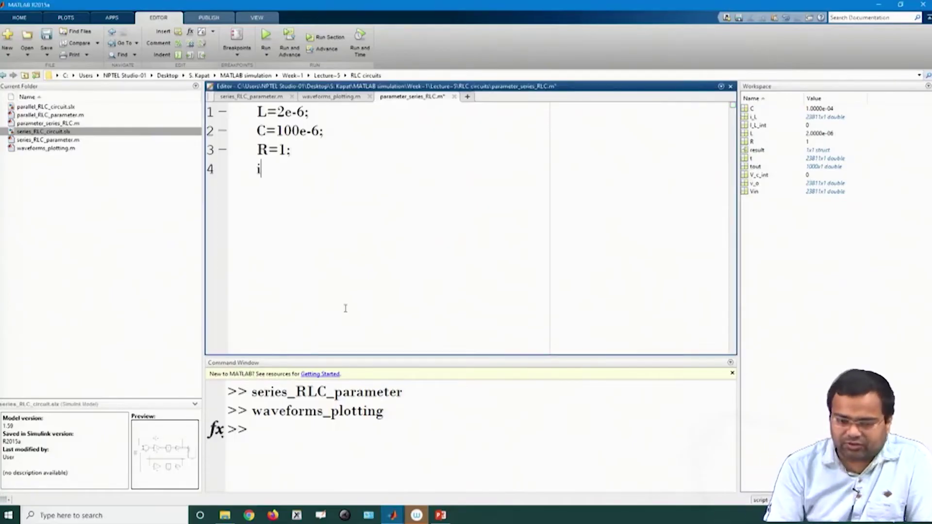
text(_L_o)
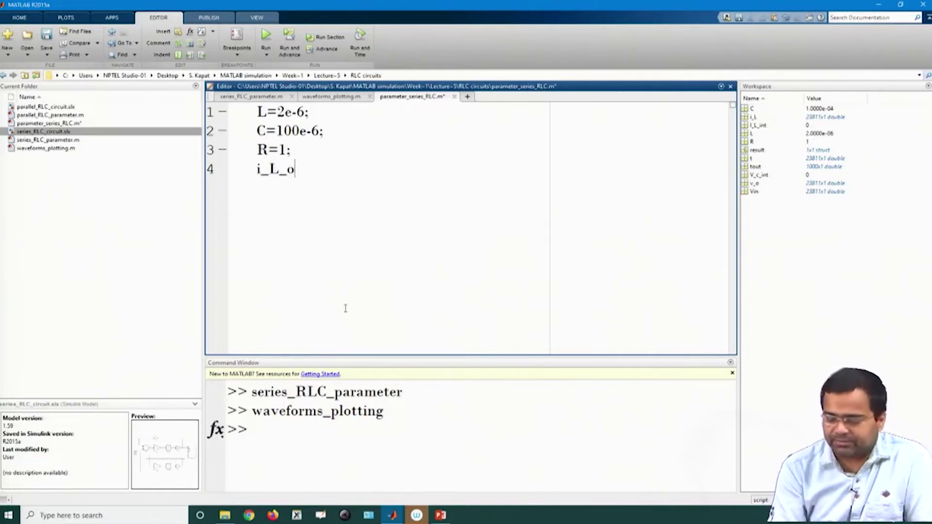
key(BackSpace)
text(0)
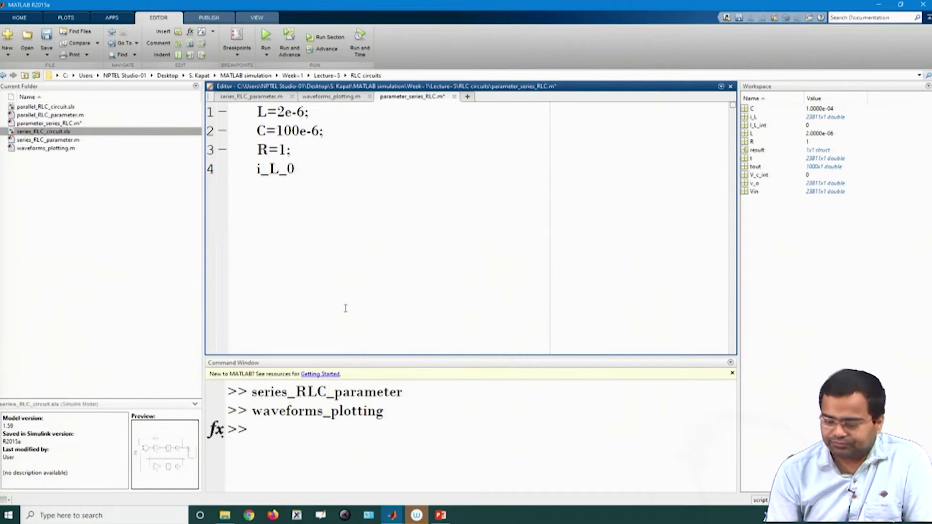
text(=0;)
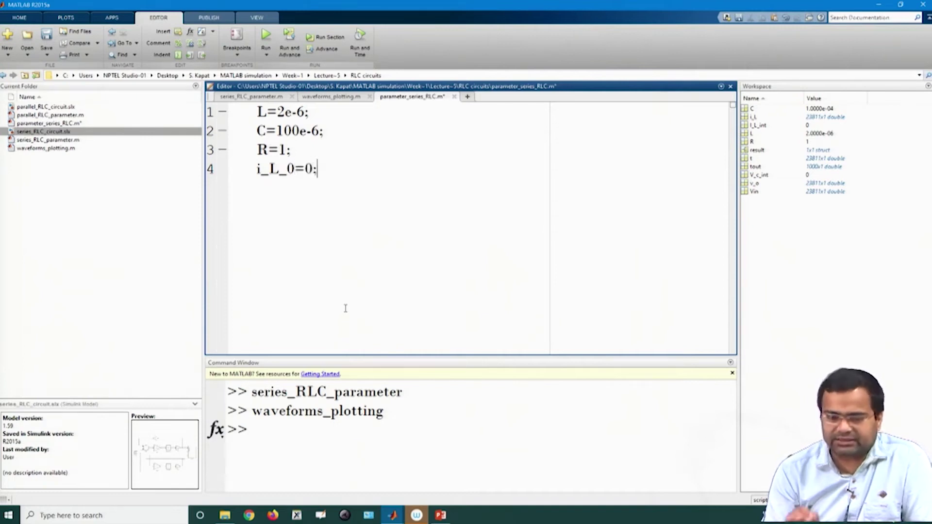
key(Return)
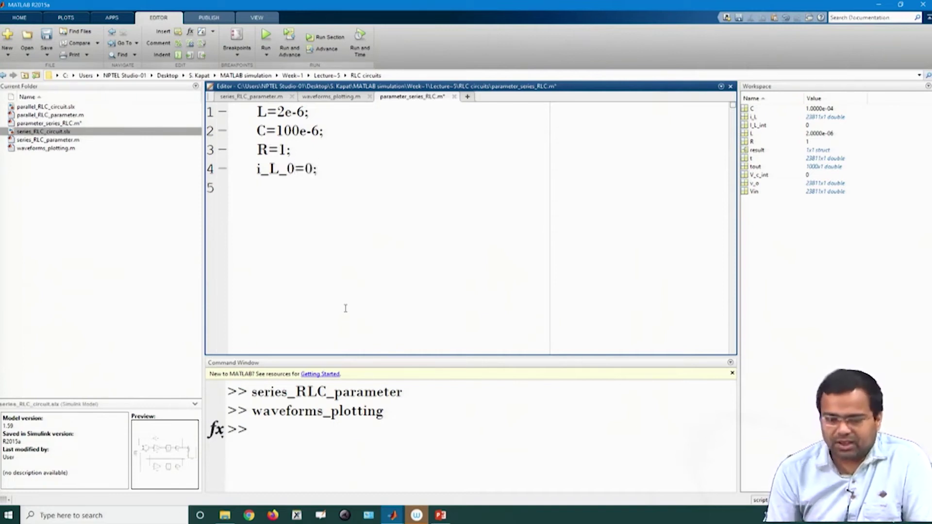
- Add the initial capacitor voltage as v_C_0=0; on the script's fifth line and save the file
text(v)
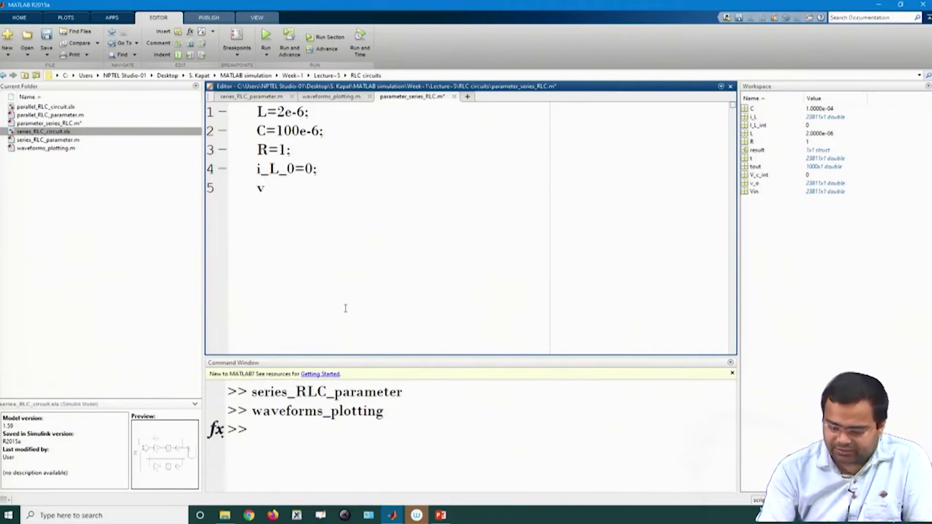
text(_C)
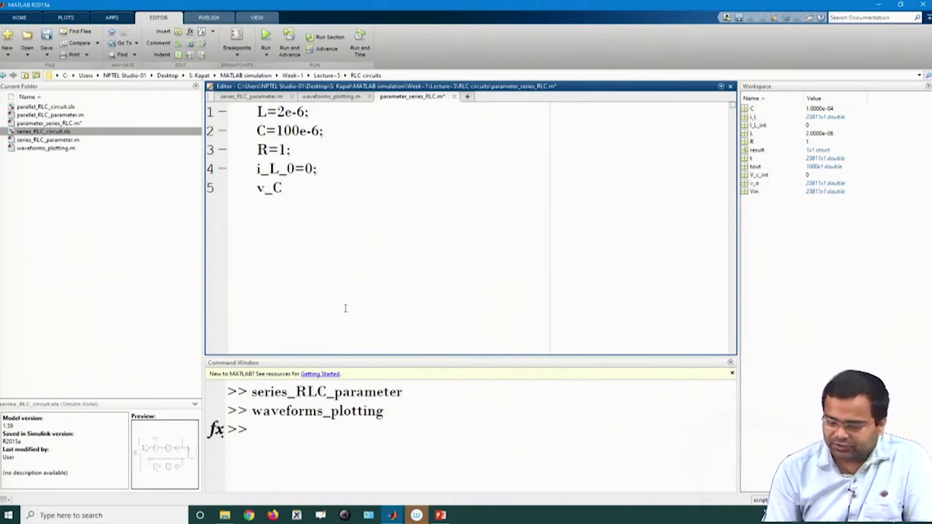
text(_0)
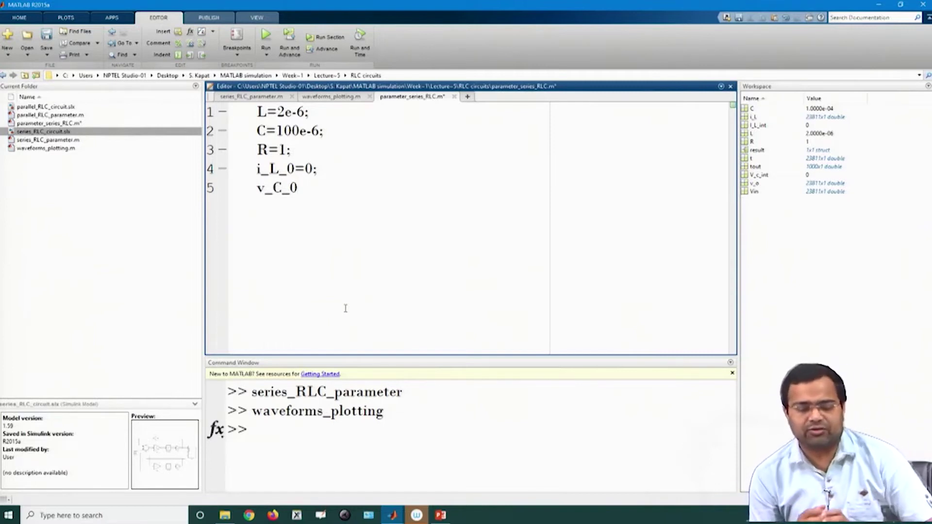
text(=)
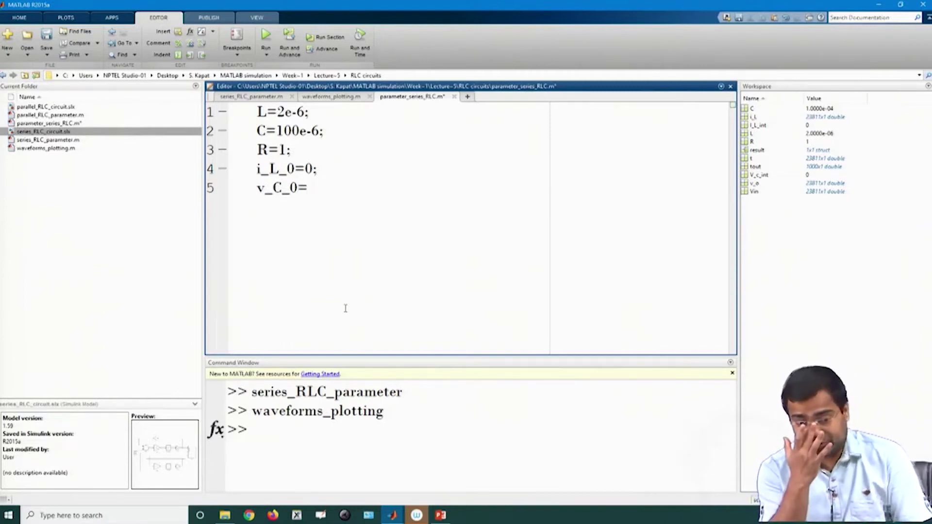
text(0;)
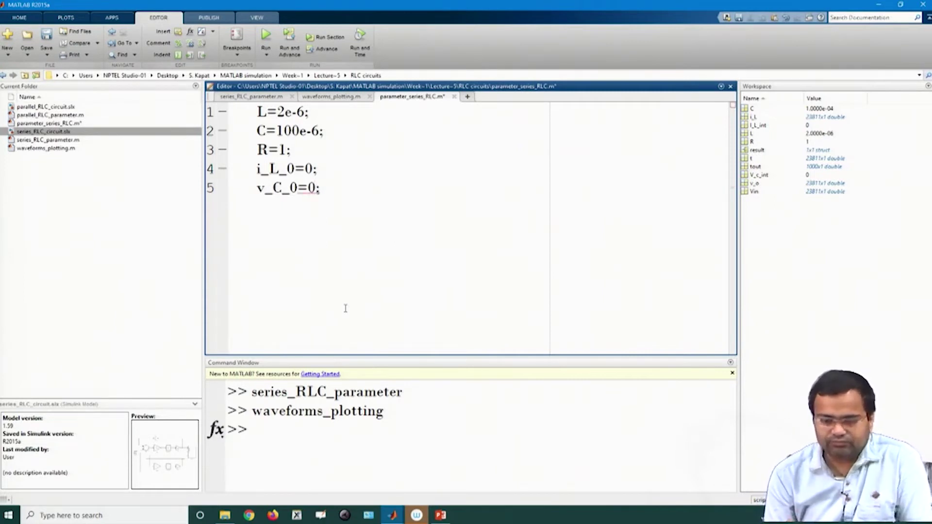
key(ctrl+s)
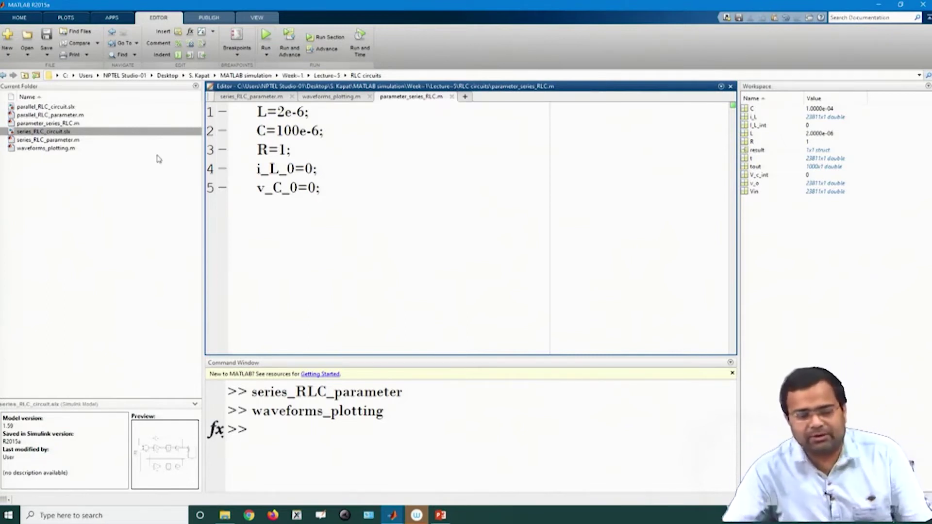
click(27, 54)
click(9, 55)
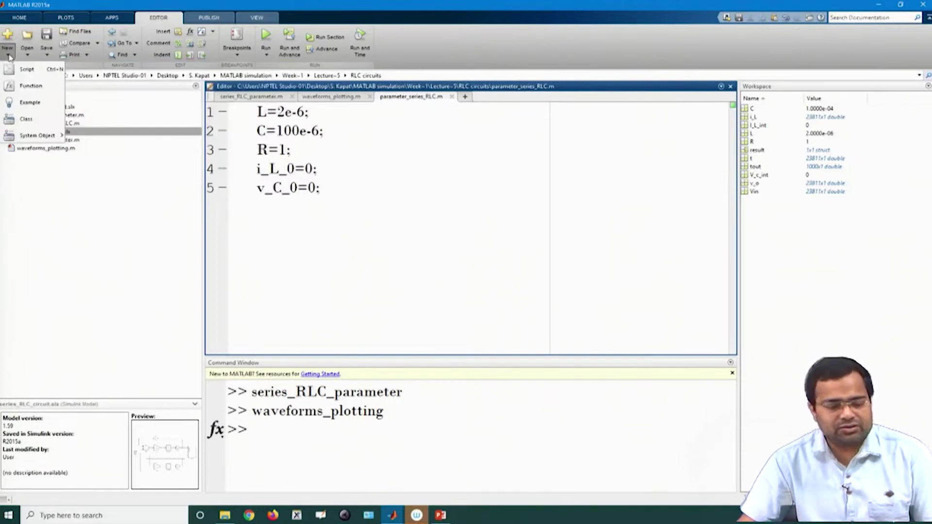
mouse_move(40, 137)
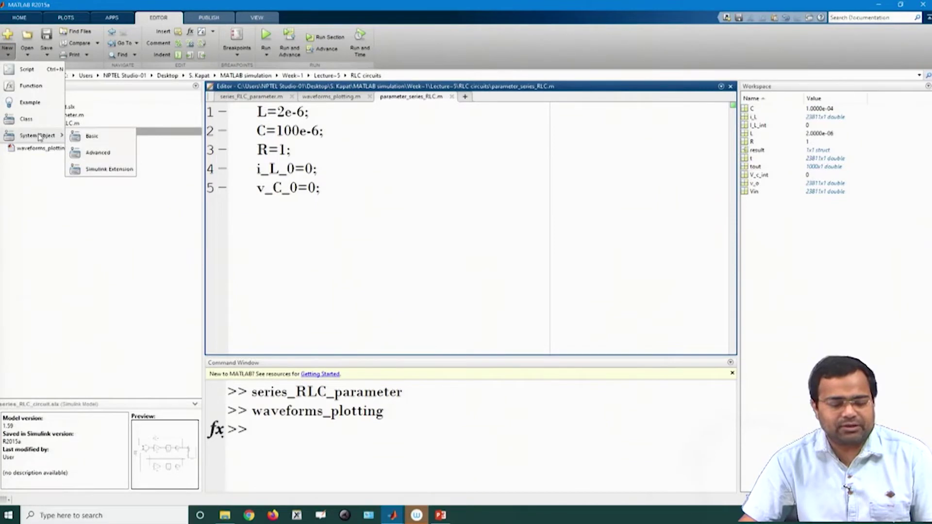
click(85, 138)
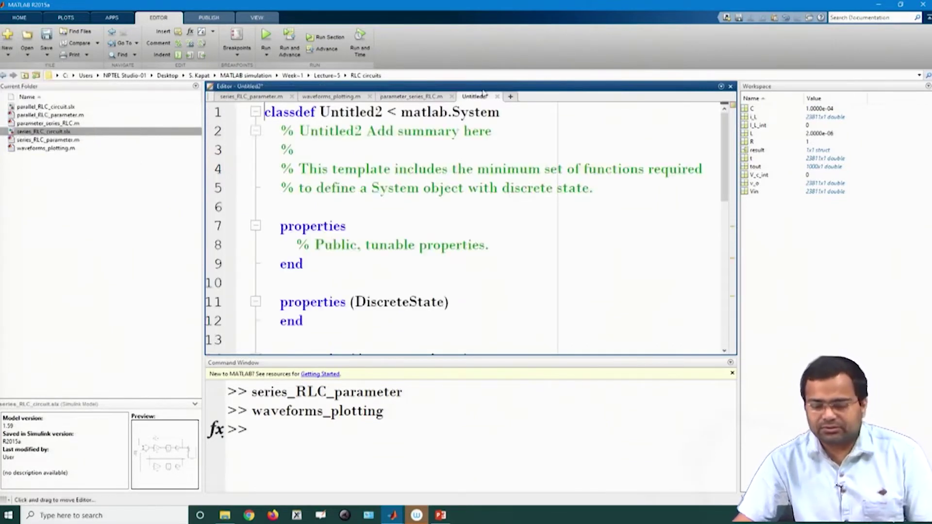
click(497, 96)
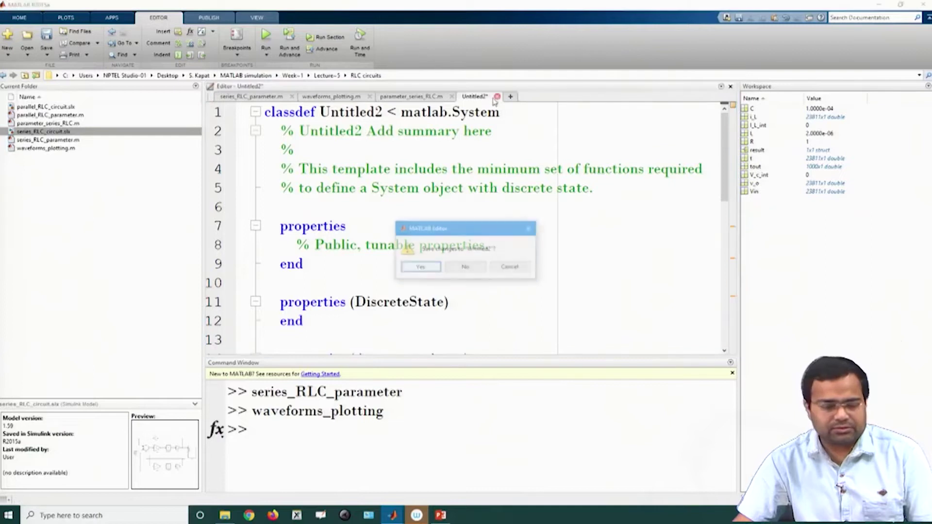
click(464, 266)
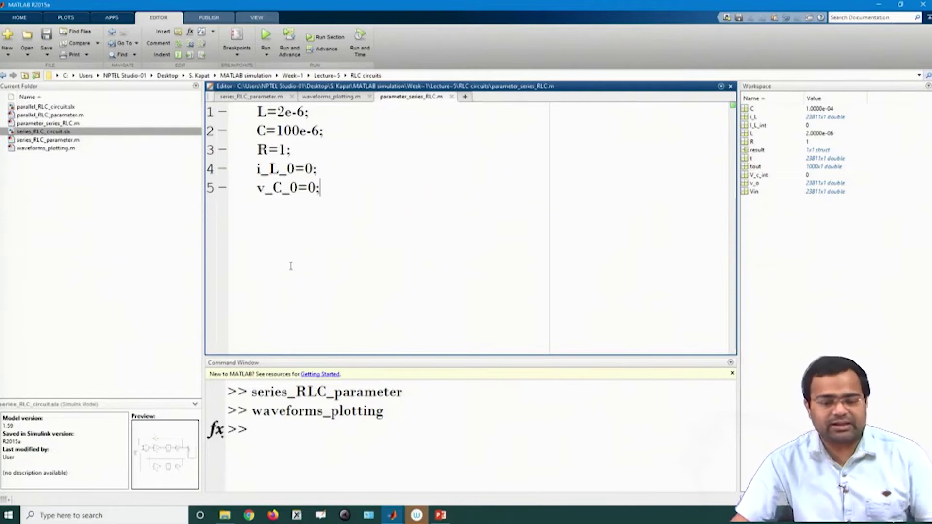
click(214, 34)
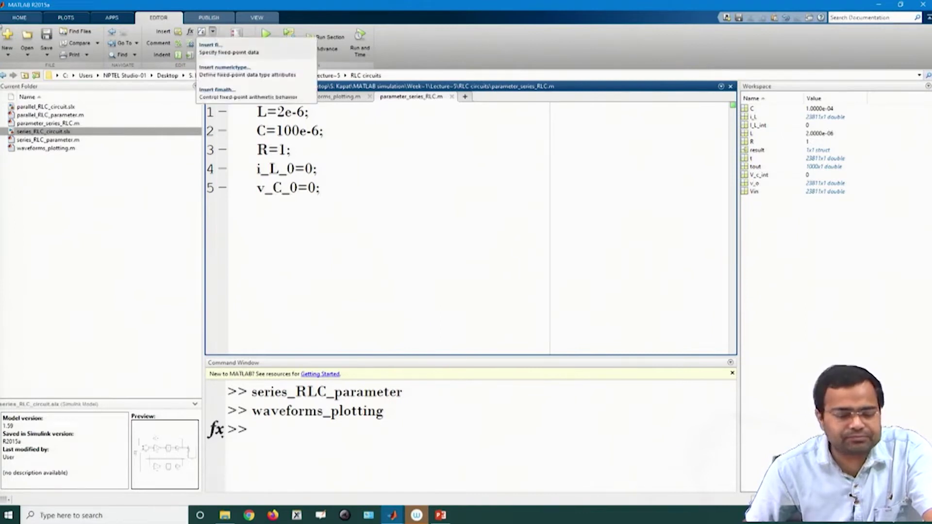
click(22, 18)
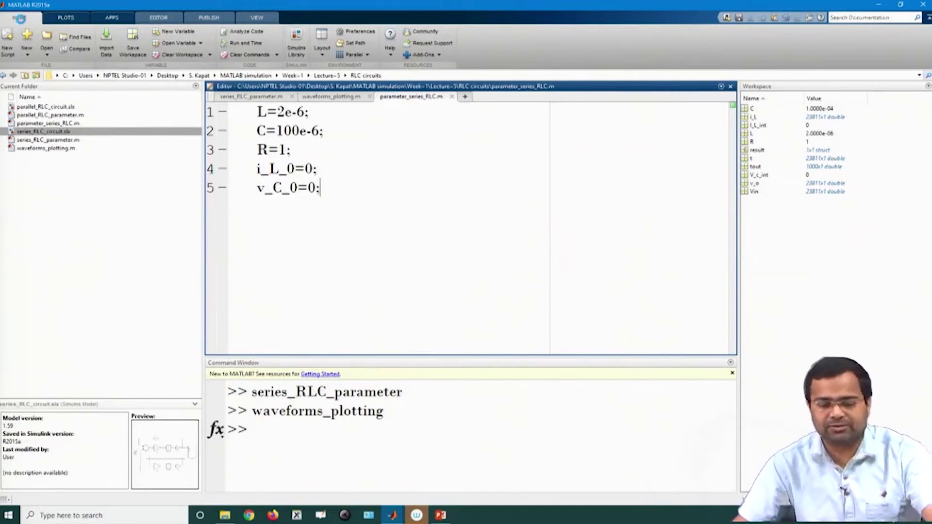
click(299, 45)
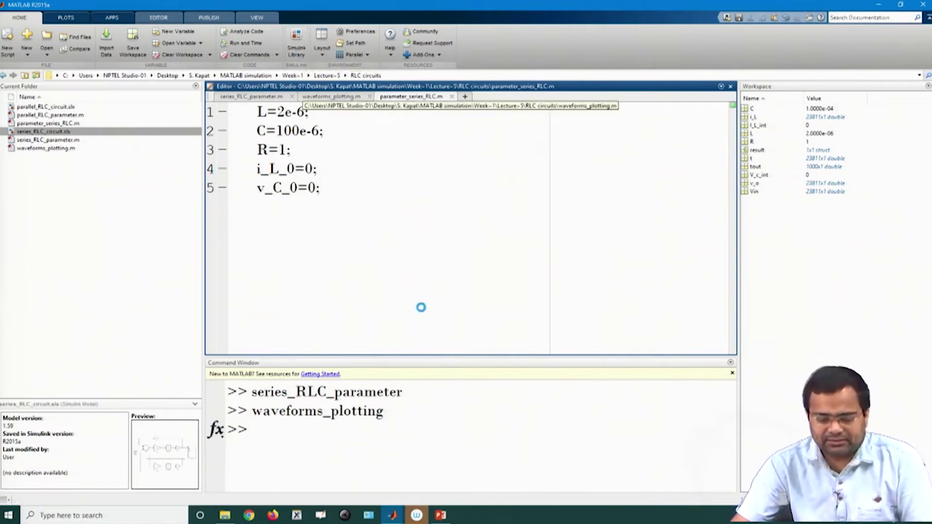
click(392, 516)
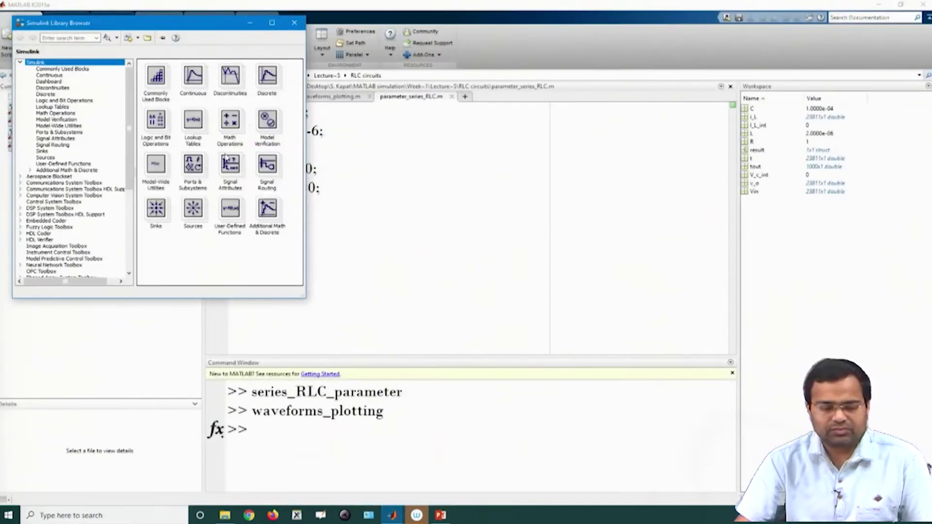
click(272, 23)
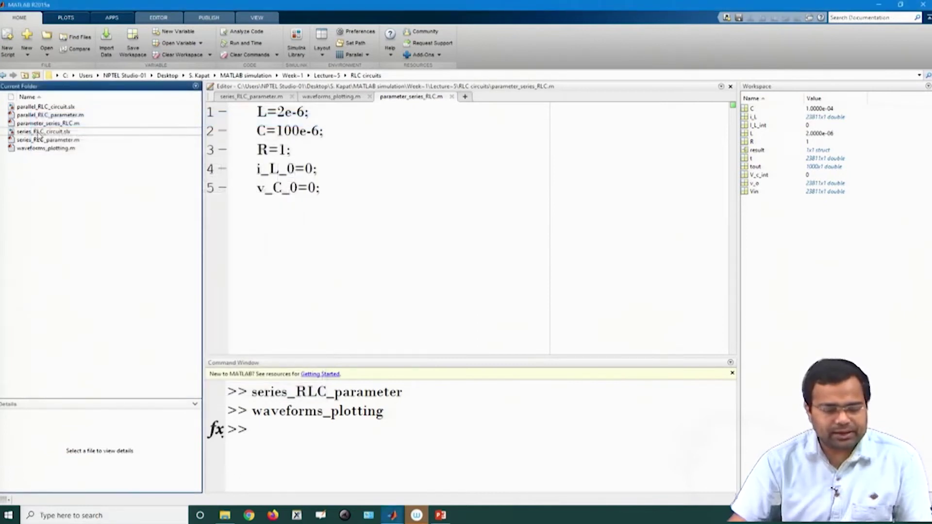
- Open the series_RLC_circuit.slx model, delete its entire contents and maximize the model window
double_click(39, 132)
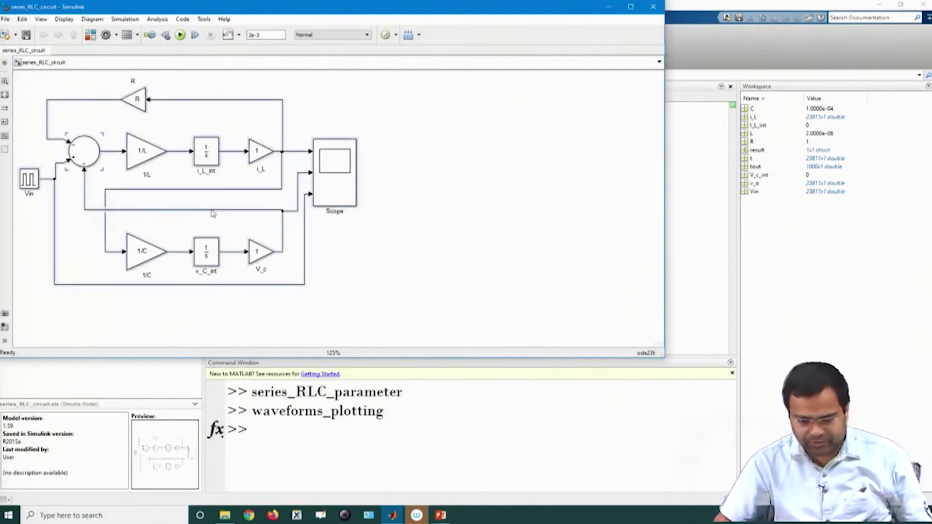
key(ctrl+a)
key(Delete)
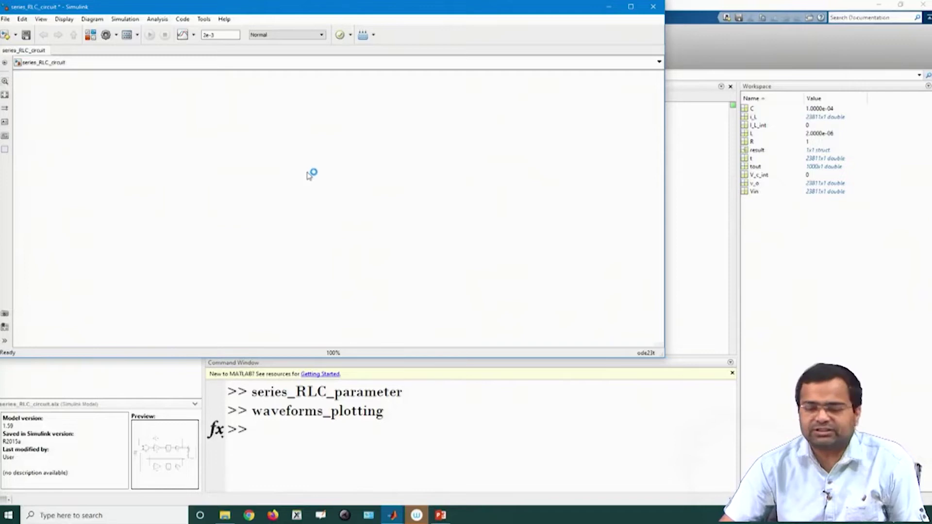
click(631, 7)
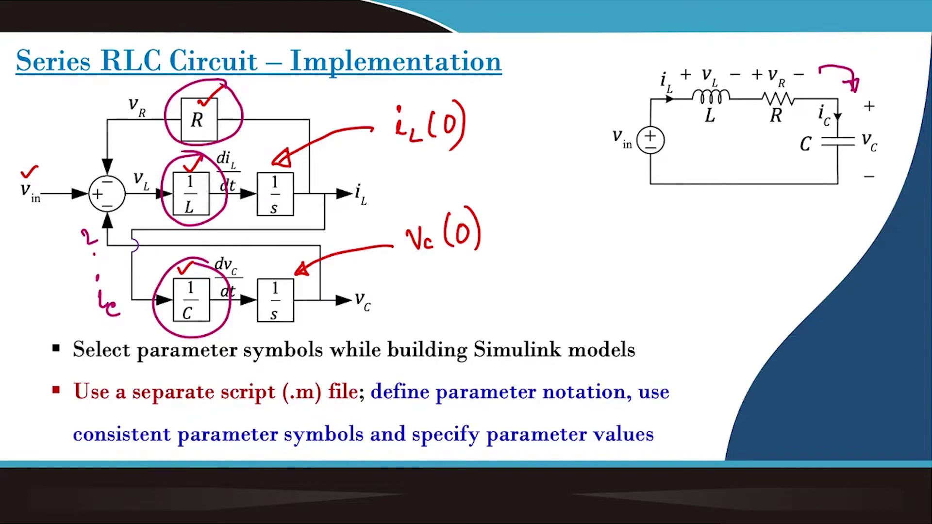
drag(194, 141, 167, 153)
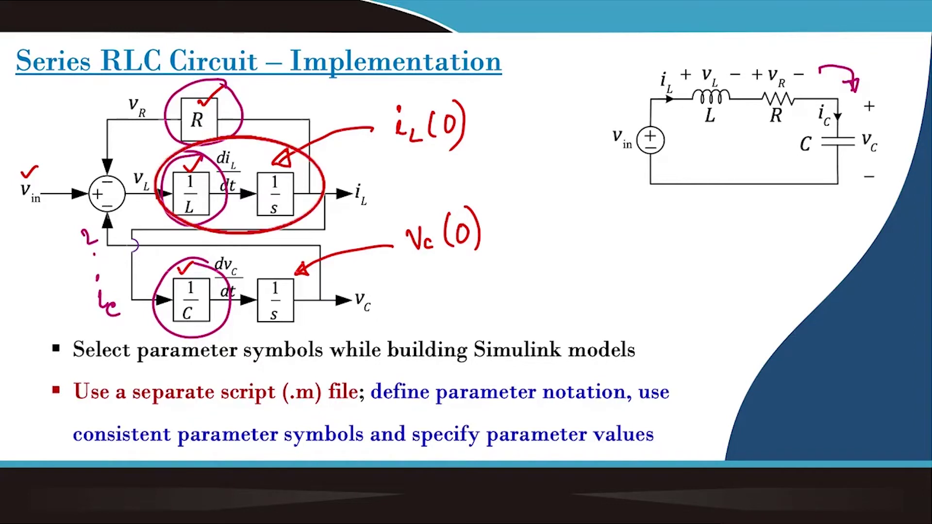
key(ctrl+z)
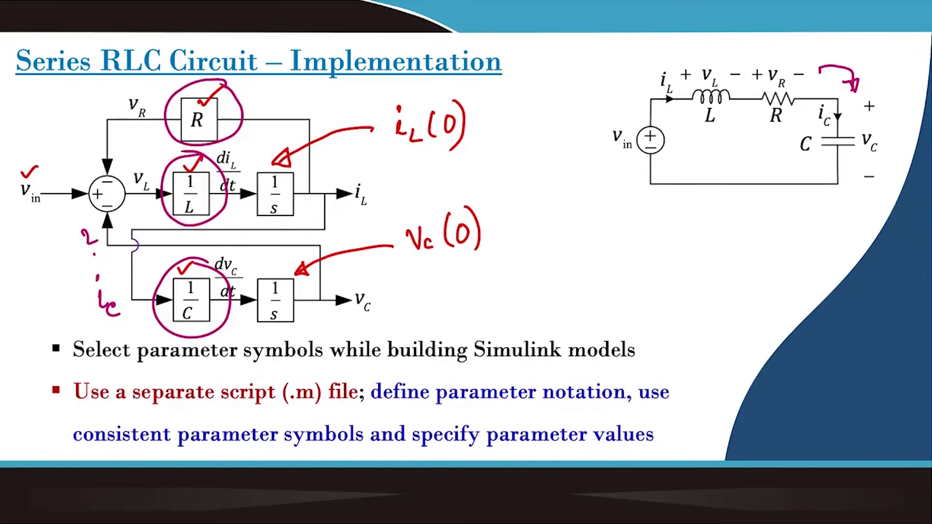
drag(228, 240, 204, 243)
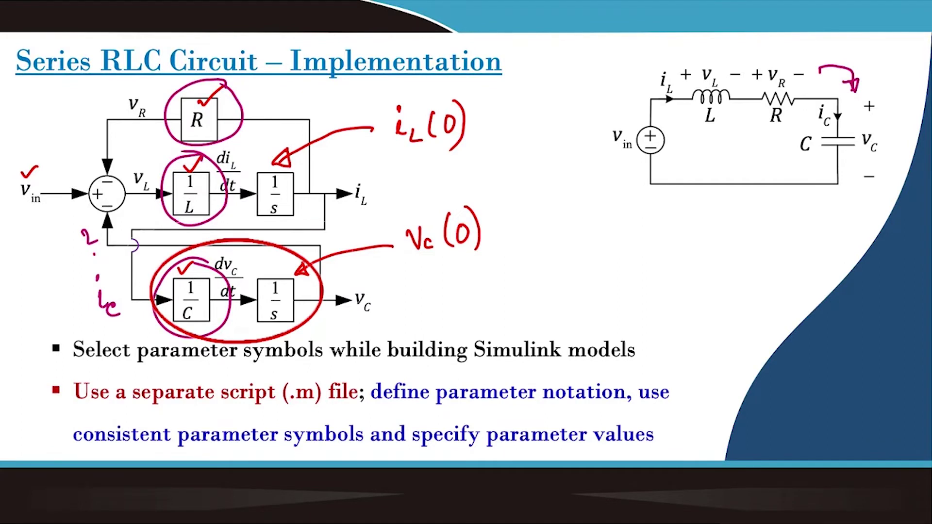
key(ctrl+z)
drag(228, 87, 213, 89)
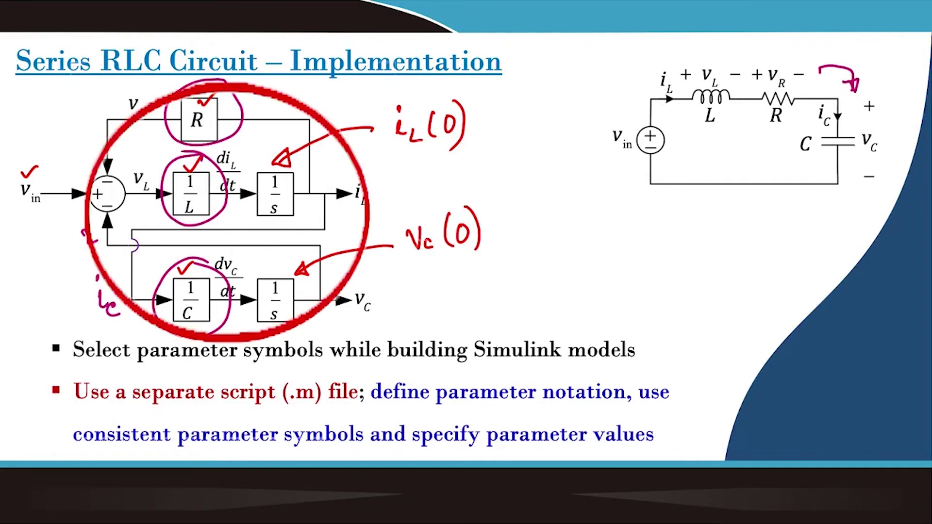
key(ctrl+z)
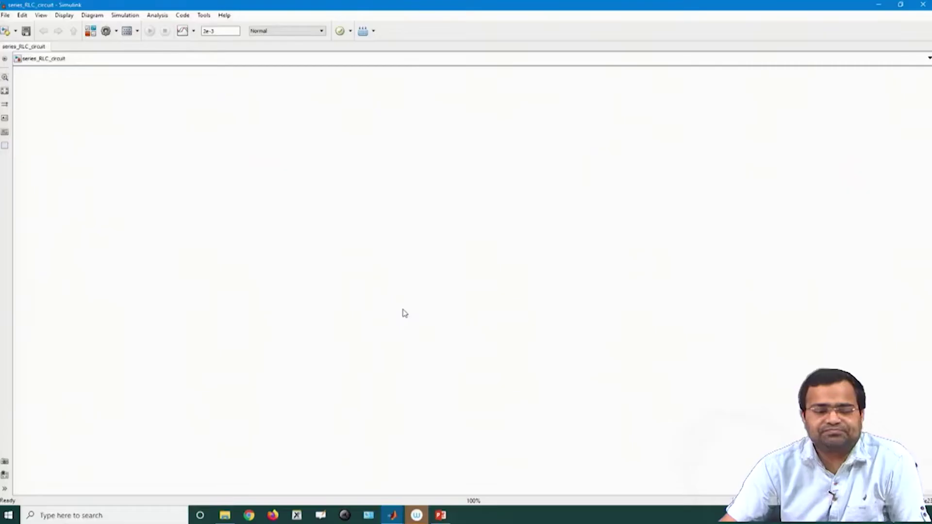
- Add an Integrator block from the Commonly Used Blocks library to the upper-left area of the empty model
click(90, 32)
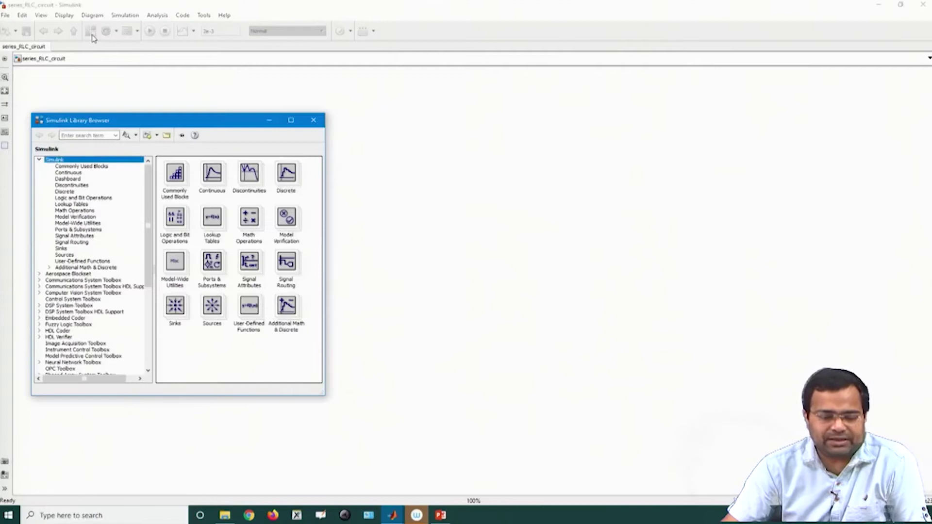
click(68, 168)
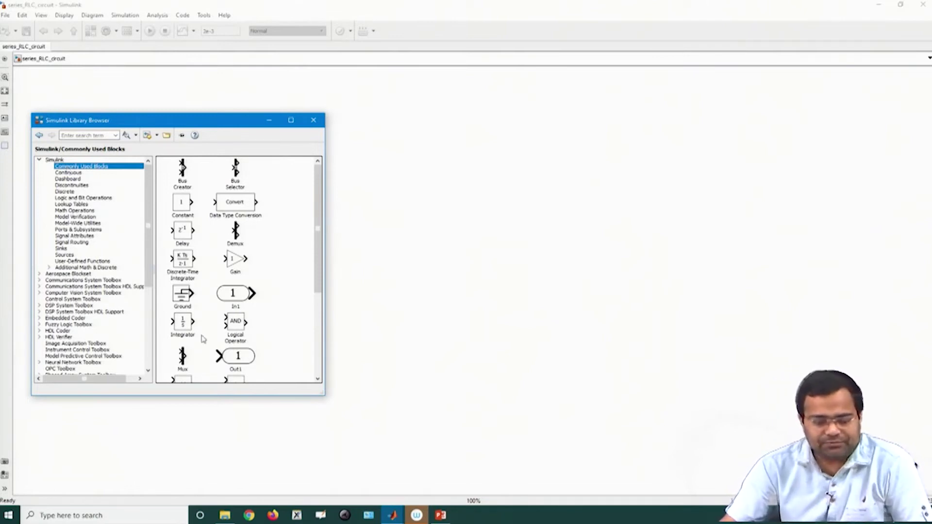
click(184, 325)
drag(184, 325, 354, 187)
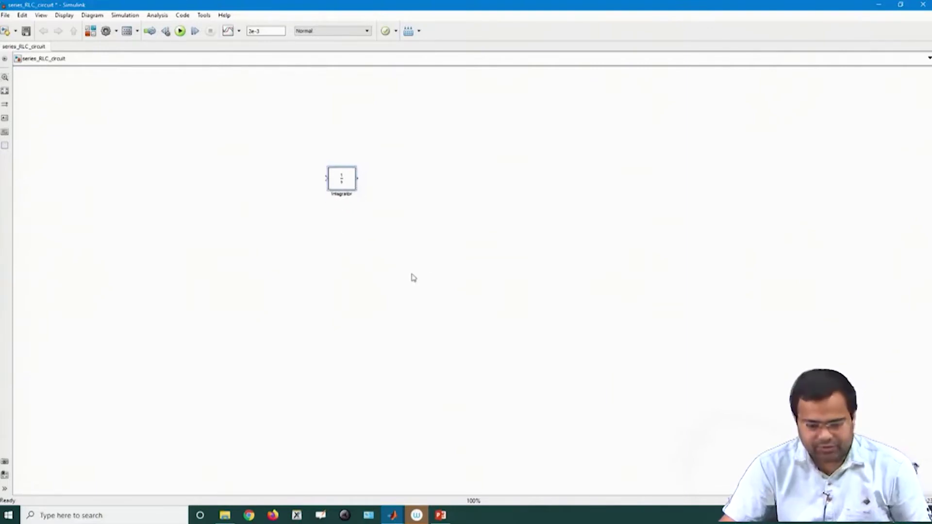
scroll(414, 278, up, 5)
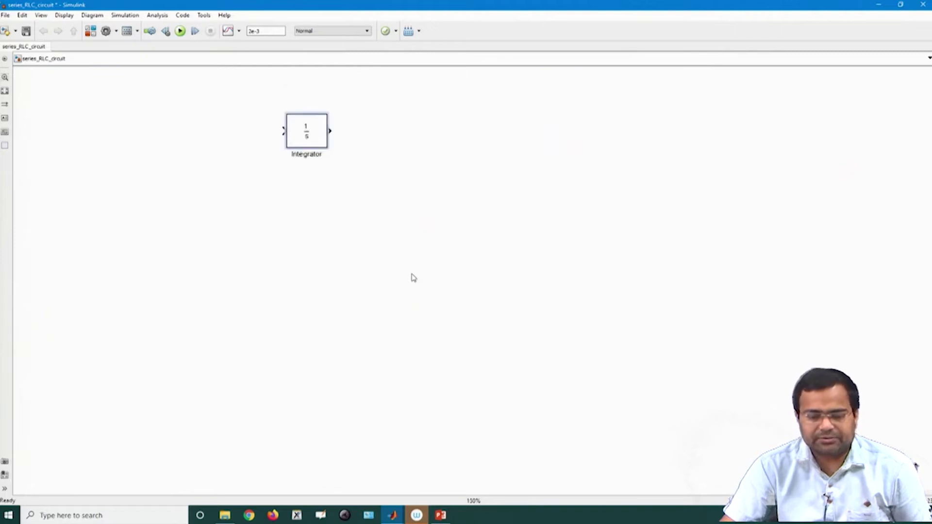
drag(279, 108, 240, 159)
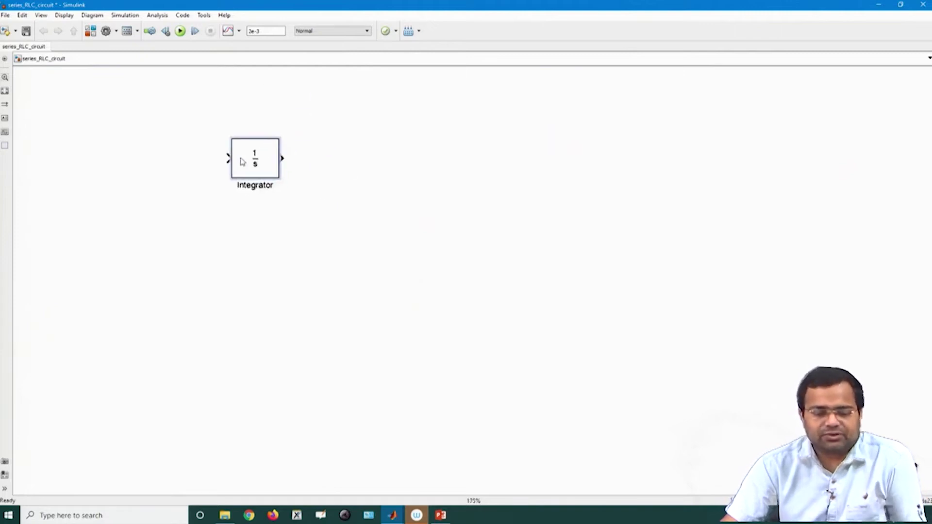
- Rename the Integrator block as i_L_0
click(255, 187)
double_click(255, 186)
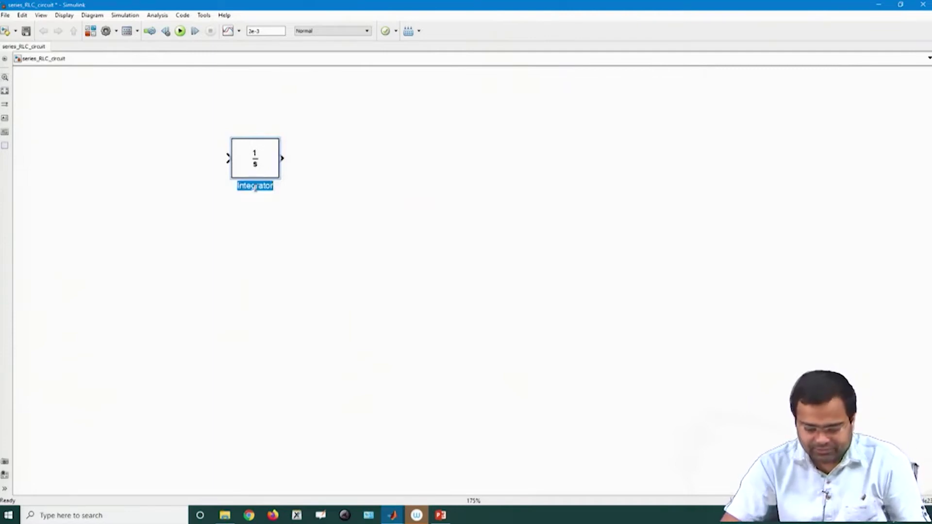
key(BackSpace)
text(i_L)
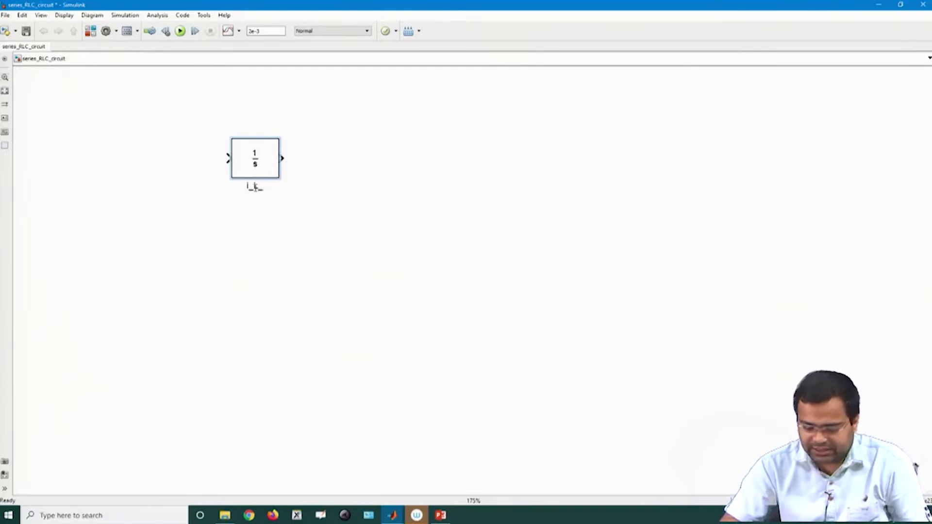
text(_0)
click(304, 246)
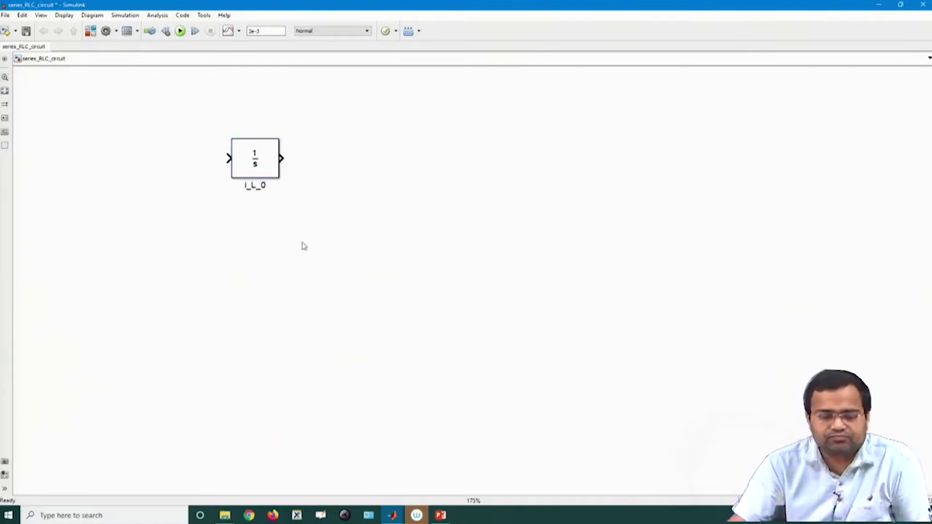
- Set the i_L_0 integrator's initial condition to the variable i_L_0 as named in the parameter_series_RLC script
double_click(255, 167)
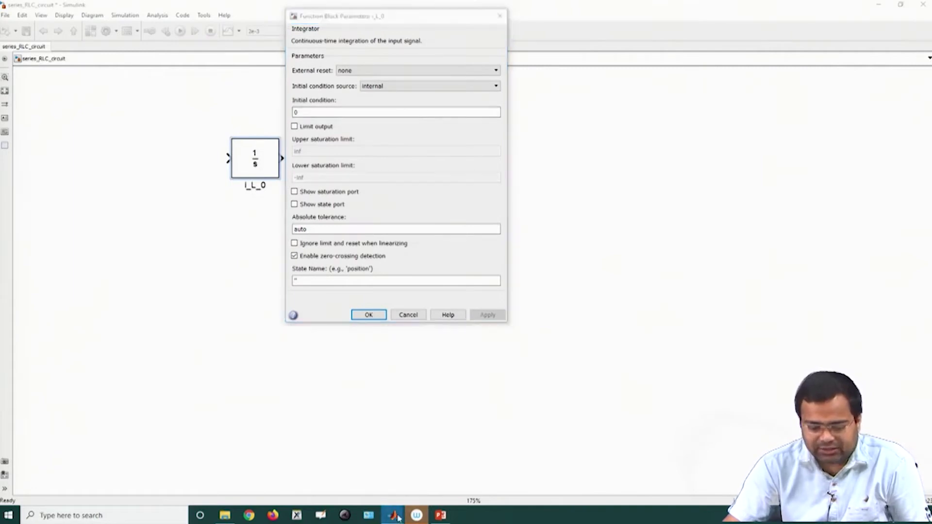
mouse_move(395, 519)
click(291, 468)
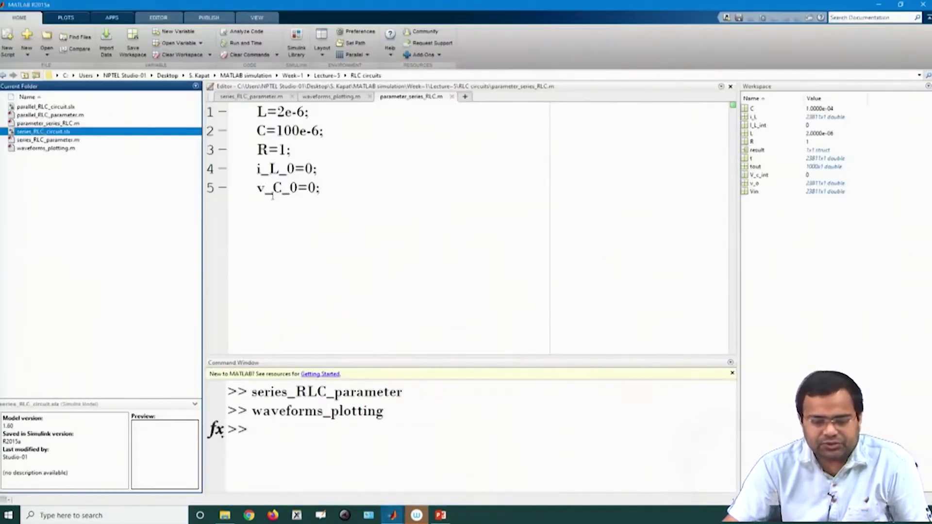
drag(257, 168, 295, 168)
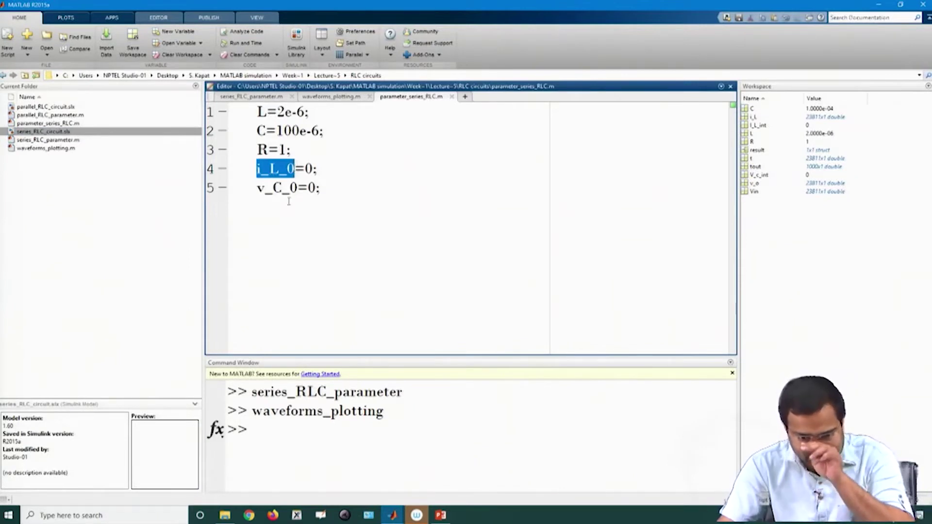
click(392, 516)
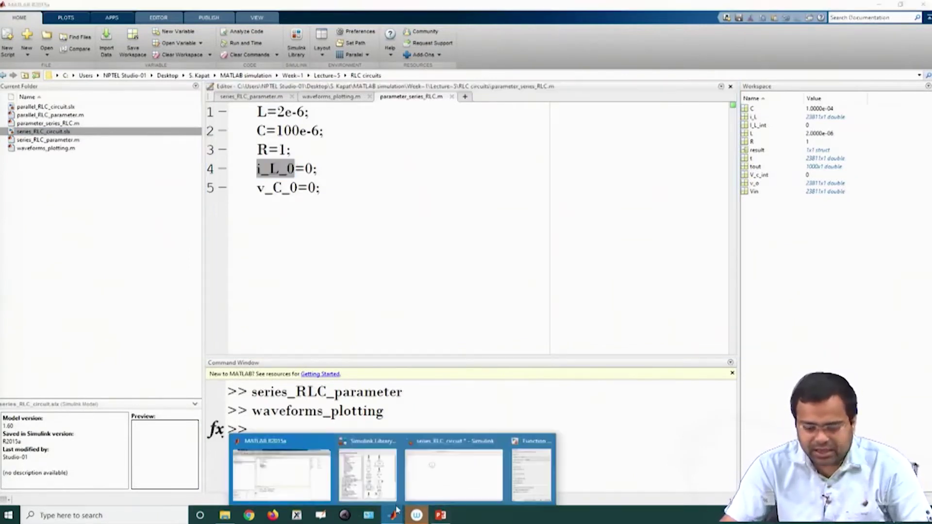
click(449, 492)
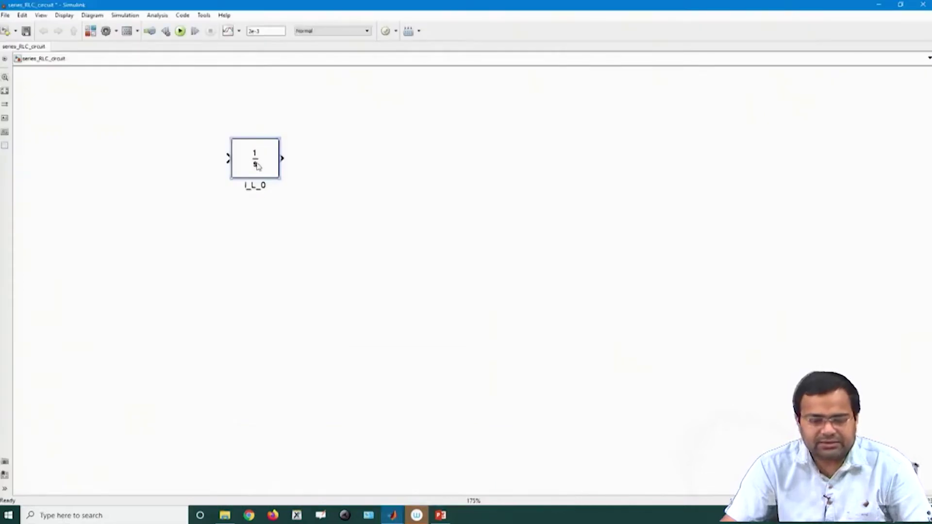
double_click(257, 165)
click(326, 113)
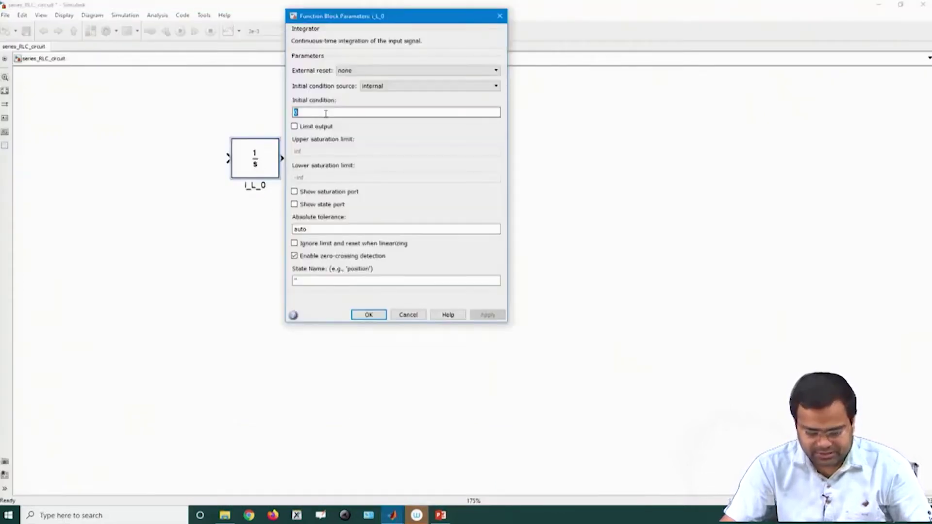
text(i_L_0)
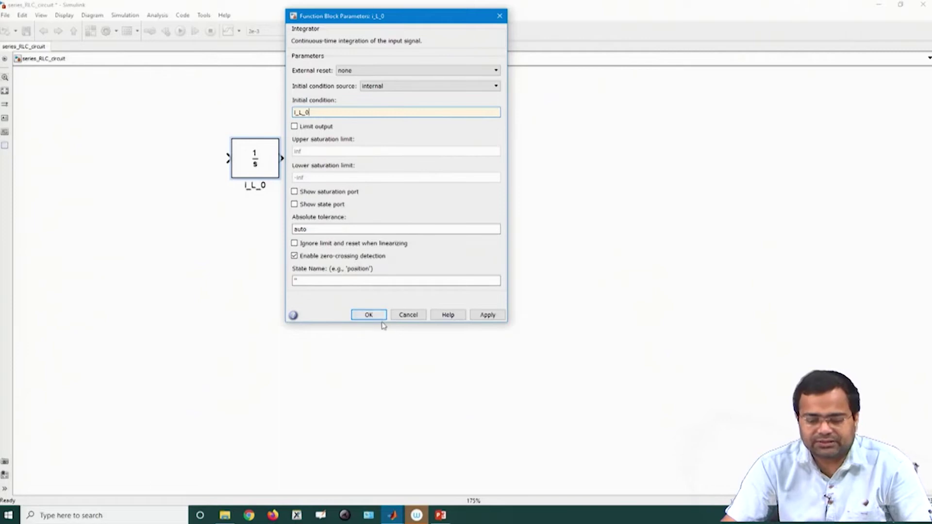
click(369, 315)
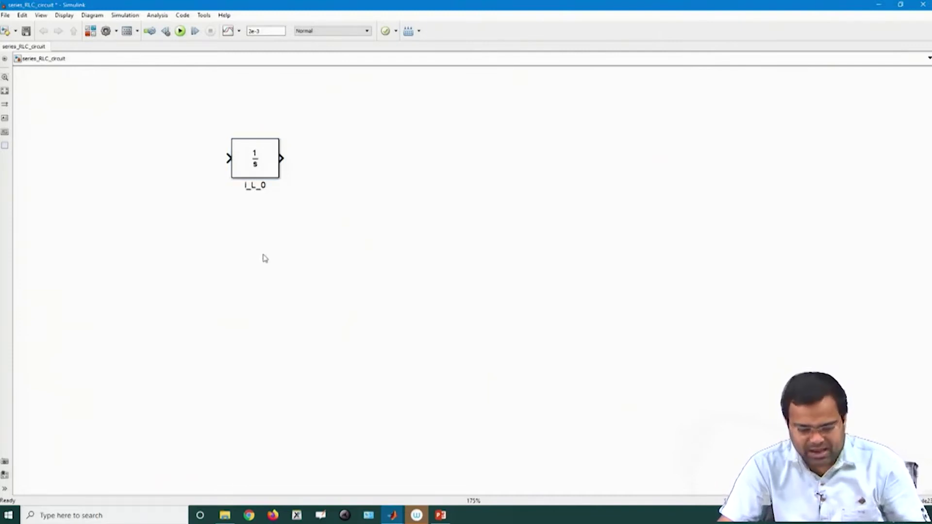
- Duplicate the i_L_0 integrator, place the copy directly below it and rename it as v_C_0
key(ctrl+v)
drag(281, 279, 250, 258)
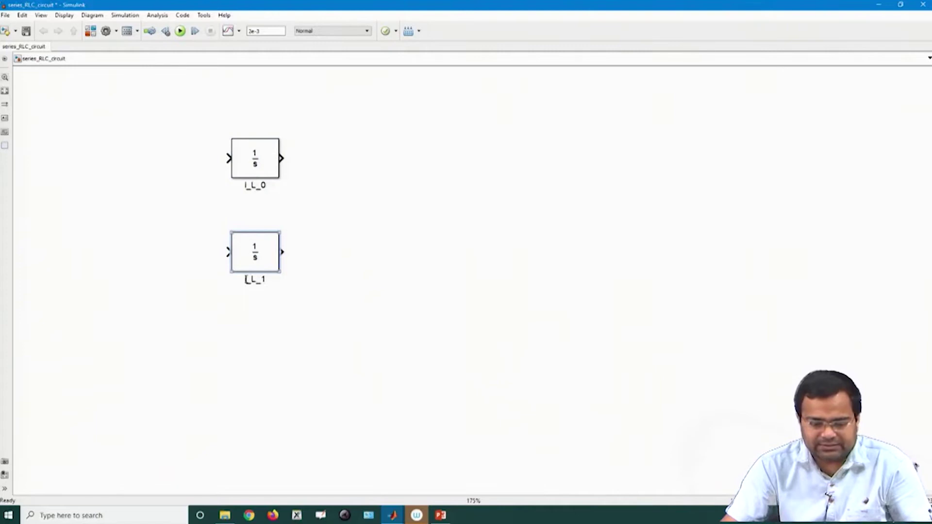
key(BackSpace)
text(v)
key(Right)
key(Delete)
text(C)
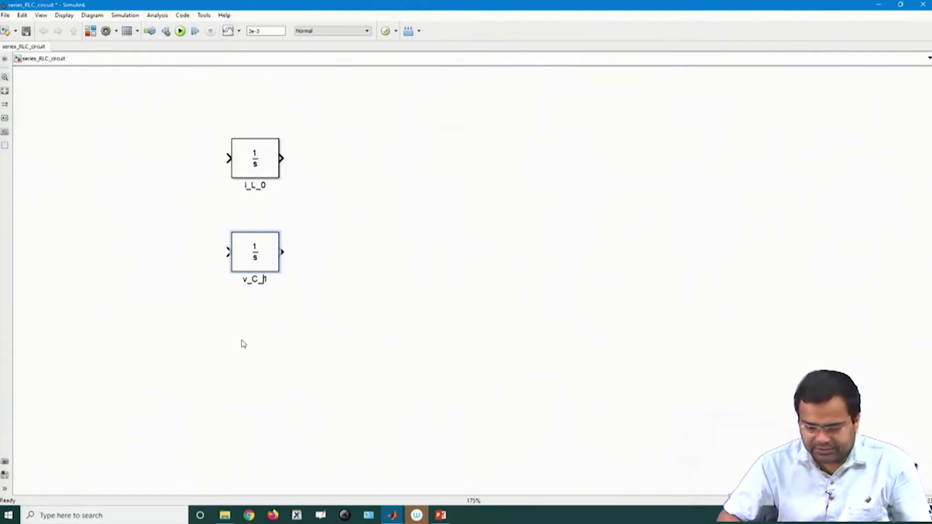
key(Delete)
text(0)
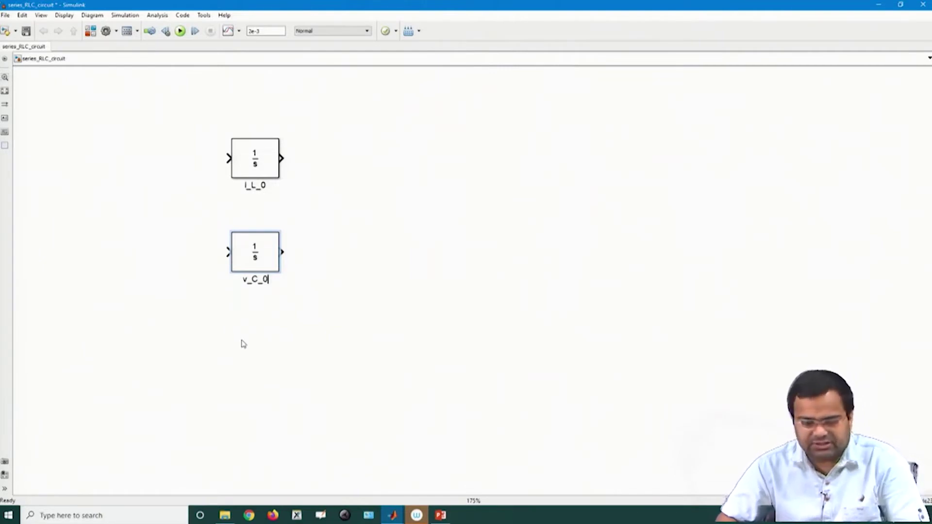
click(258, 333)
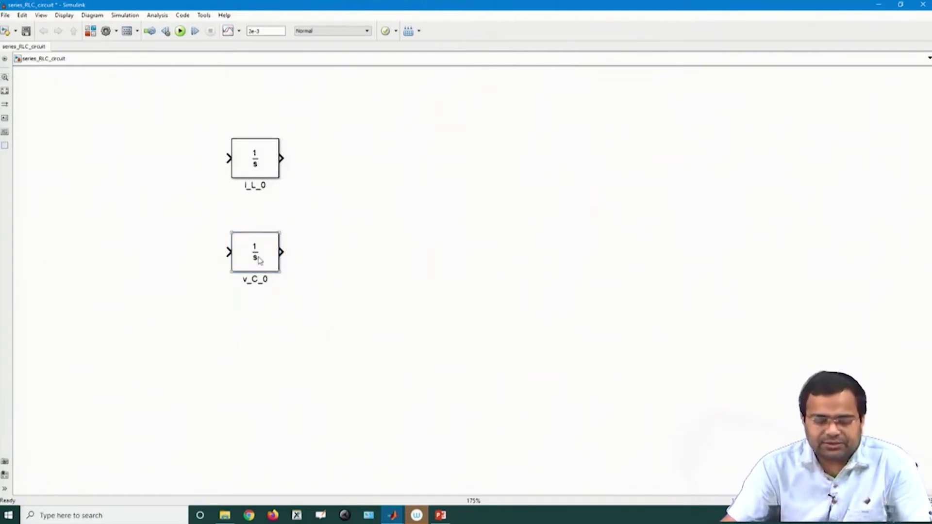
- Set the v_C_0 integrator's initial condition to the variable v_C_0 as named in the parameter_series_RLC script
mouse_move(392, 515)
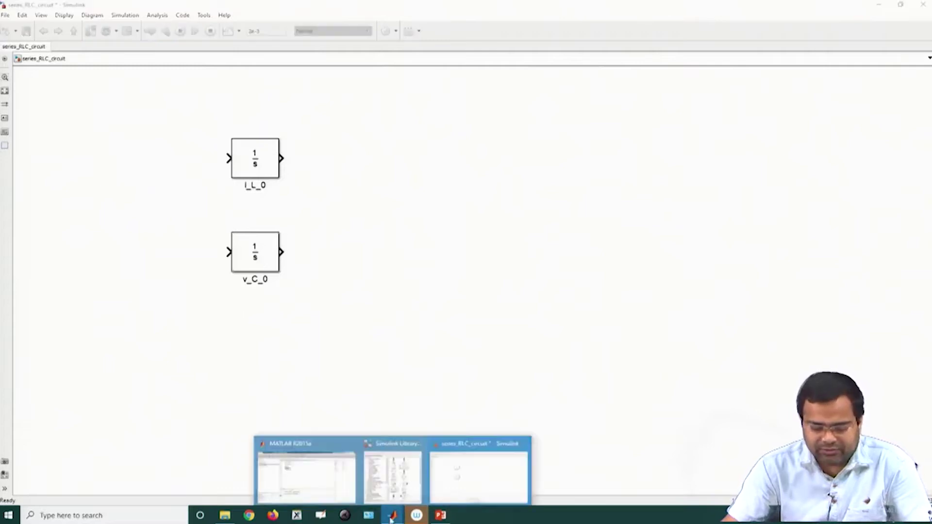
click(311, 485)
drag(261, 188, 297, 188)
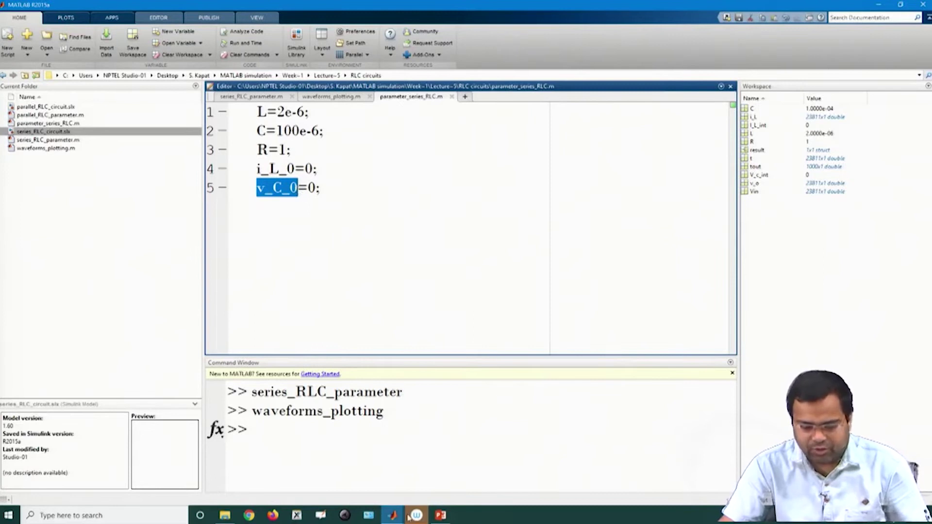
click(392, 515)
click(479, 473)
double_click(268, 265)
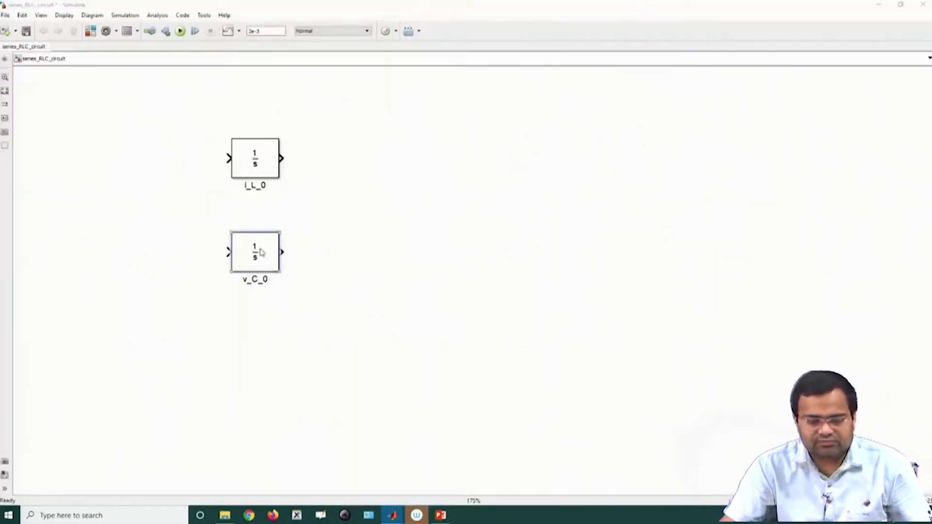
double_click(336, 207)
text(v_C_0)
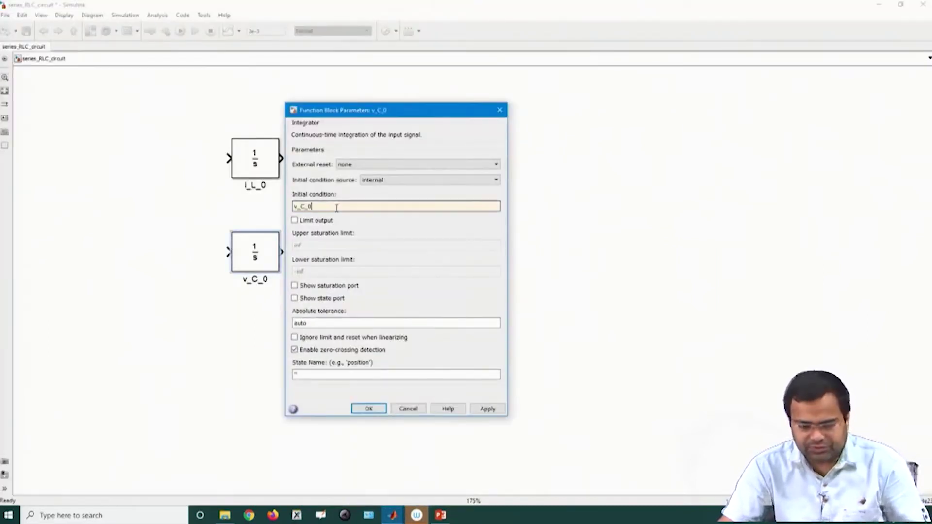
click(368, 409)
click(297, 382)
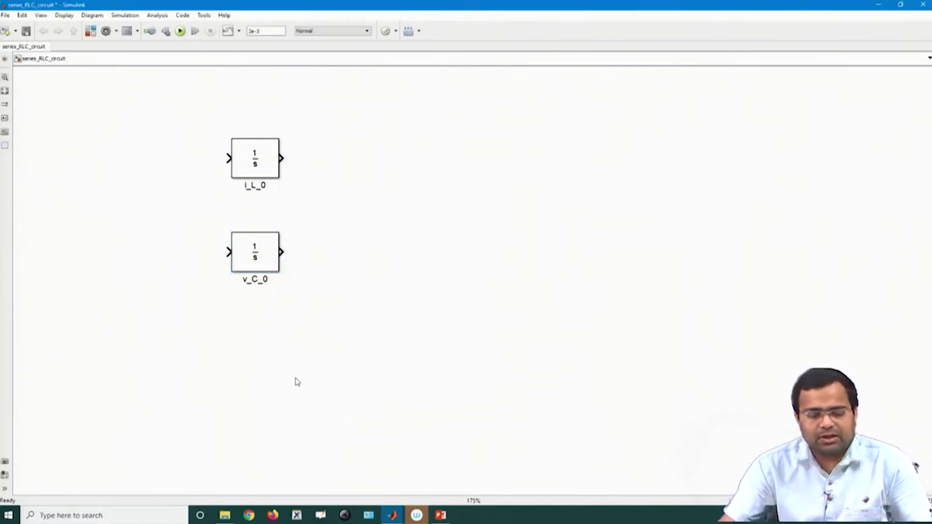
- Shift the i_L_0 and v_C_0 integrators rightward in the model and draw open signal lines from i_L_0's input and output ports
mouse_move(266, 166)
mouse_down()
mouse_move(266, 157)
mouse_move(273, 166)
mouse_move(262, 165)
mouse_up()
drag(250, 248, 251, 261)
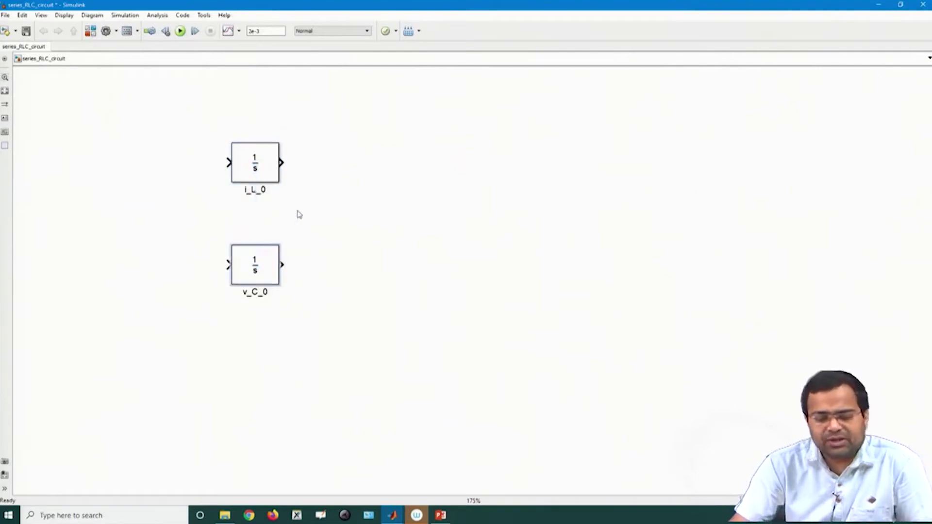
drag(248, 157, 342, 149)
mouse_move(252, 272)
mouse_down()
mouse_move(354, 266)
mouse_move(346, 267)
mouse_up()
drag(376, 158, 433, 158)
drag(323, 158, 266, 158)
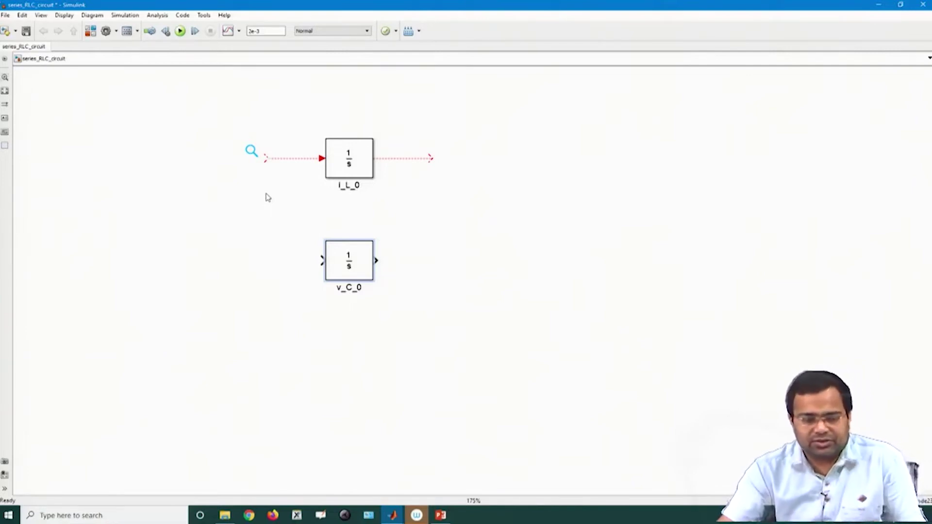
- Add a Gain block from the Commonly Used Blocks library before the i_L_0 integrator and set its gain to 1/L
click(388, 517)
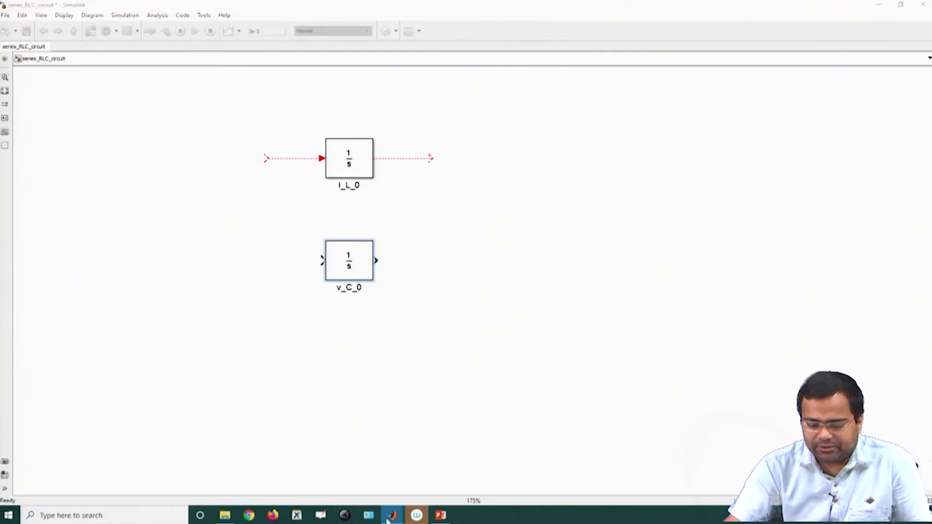
click(382, 484)
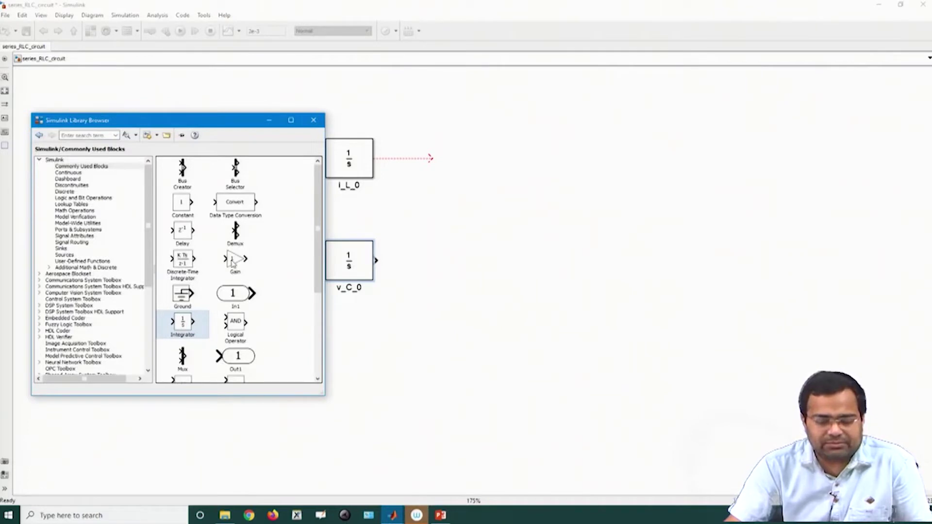
drag(233, 261, 256, 169)
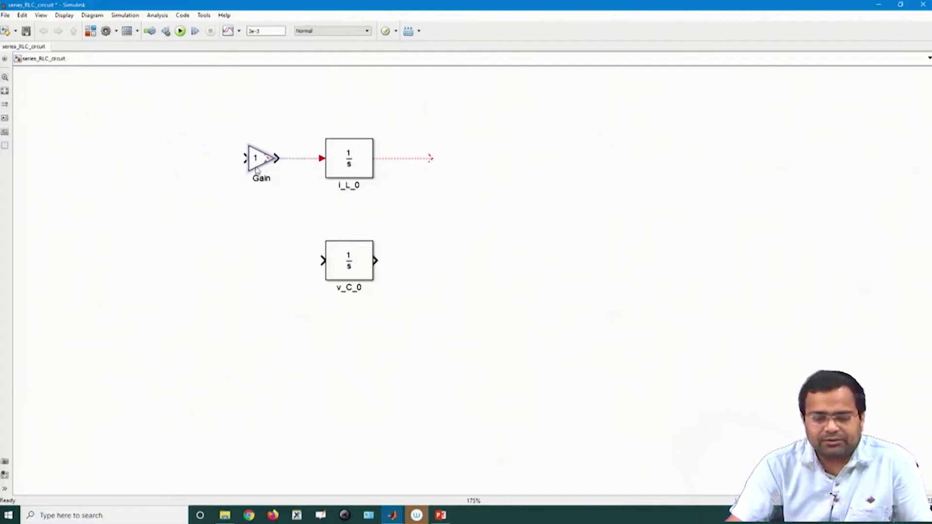
double_click(259, 165)
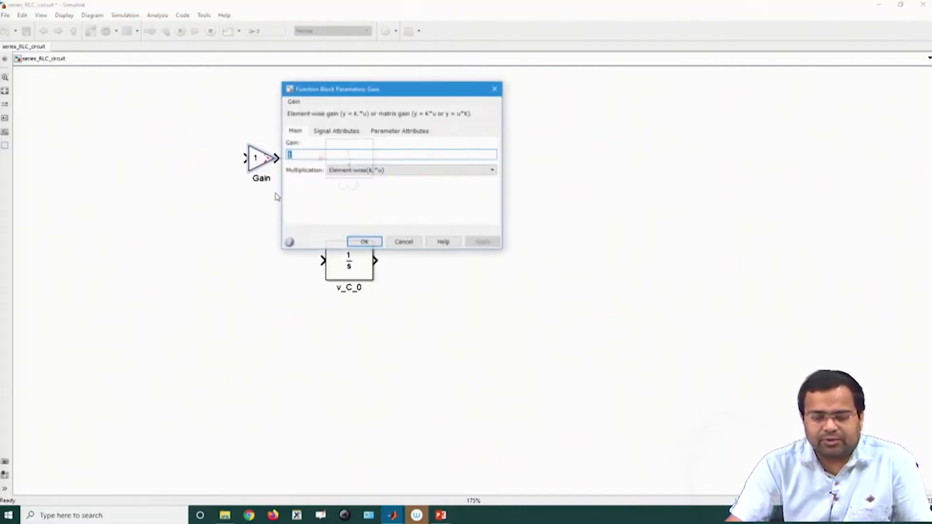
text(1)
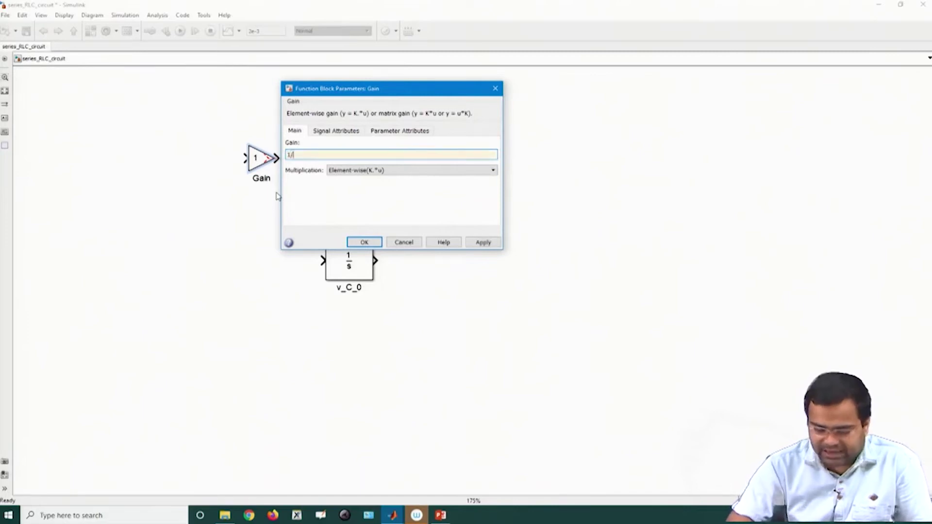
key(Return)
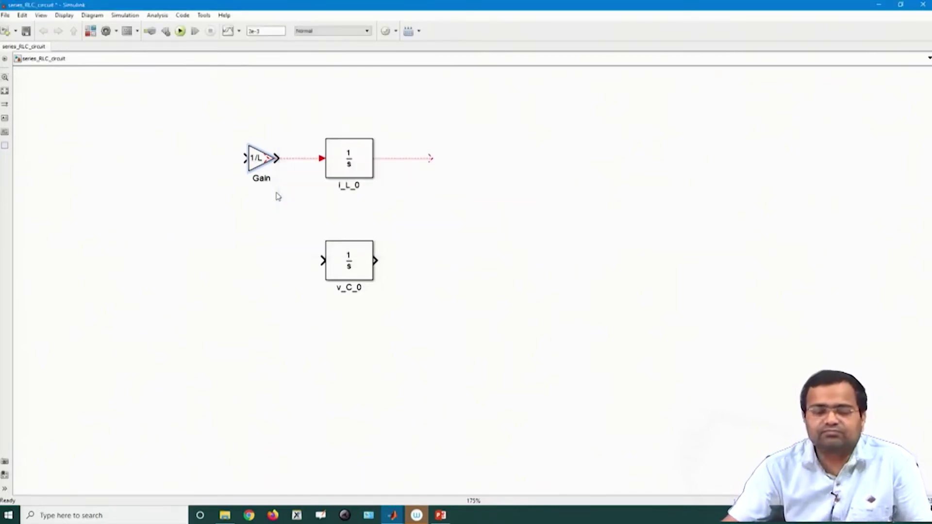
- Delete the unconnected input line of i_L_0 and connect the 1/L gain's output directly to the integrator
click(298, 159)
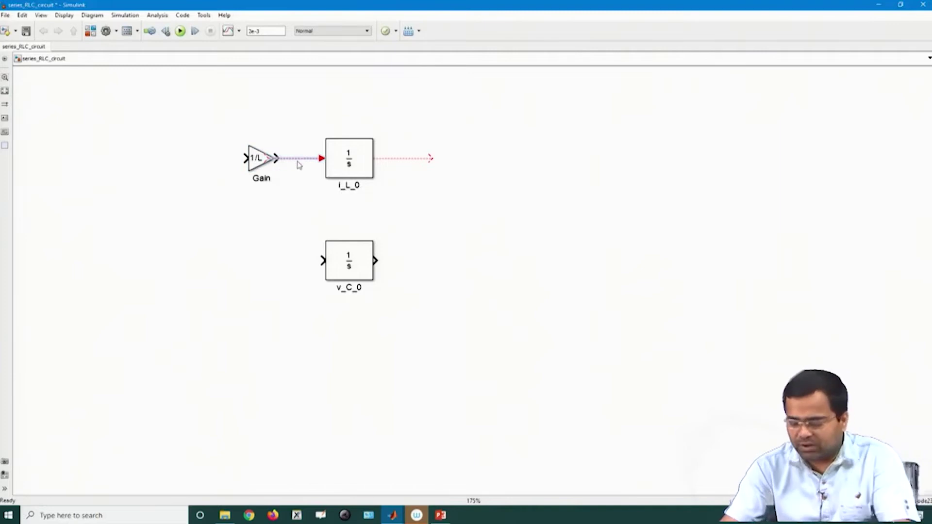
key(Delete)
drag(277, 157, 321, 158)
- Duplicate the 1/L gain in front of the v_C_0 integrator, connect it to that integrator and set the copy's gain to 1/C
drag(265, 162, 263, 268)
click(304, 262)
double_click(262, 267)
click(318, 258)
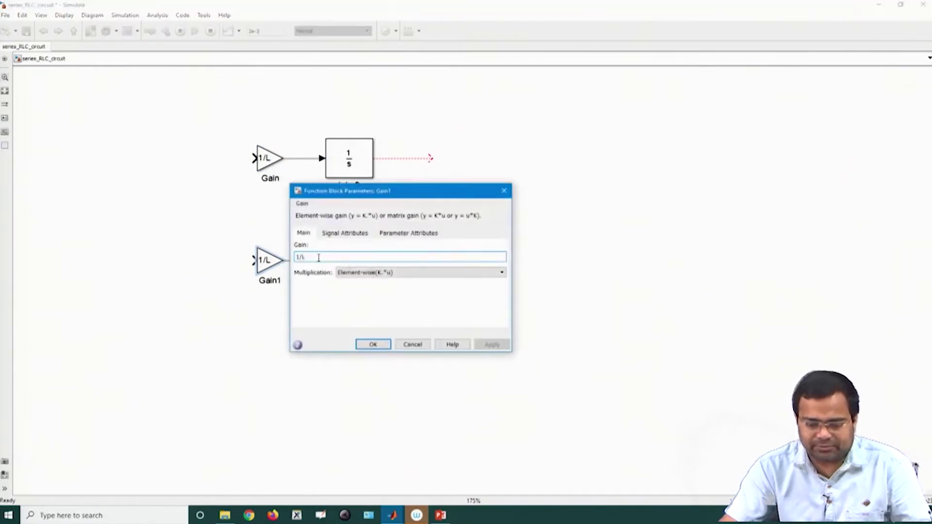
key(BackSpace)
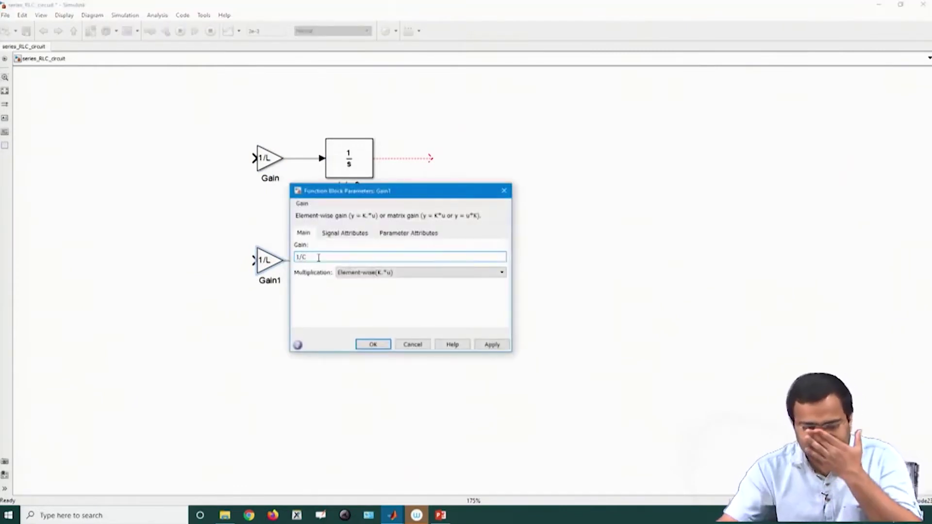
click(369, 348)
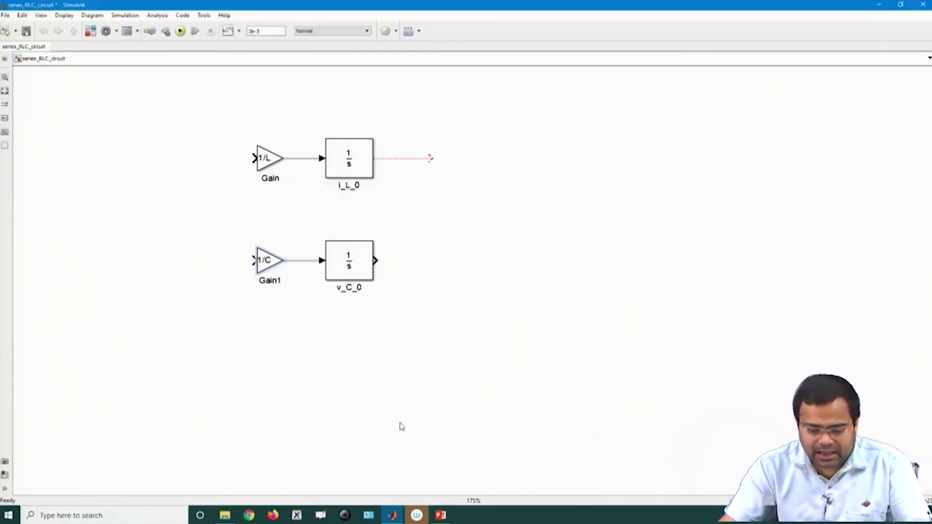
- Switch to the PowerPoint slide Series RLC Circuit – Implementation and examine the block diagram's gains, integrators and feedback paths
click(440, 515)
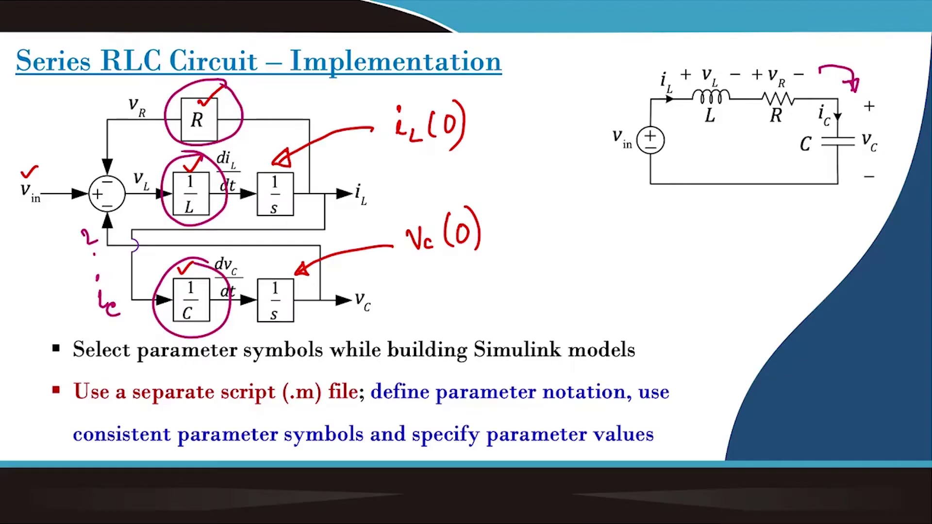
key(Right)
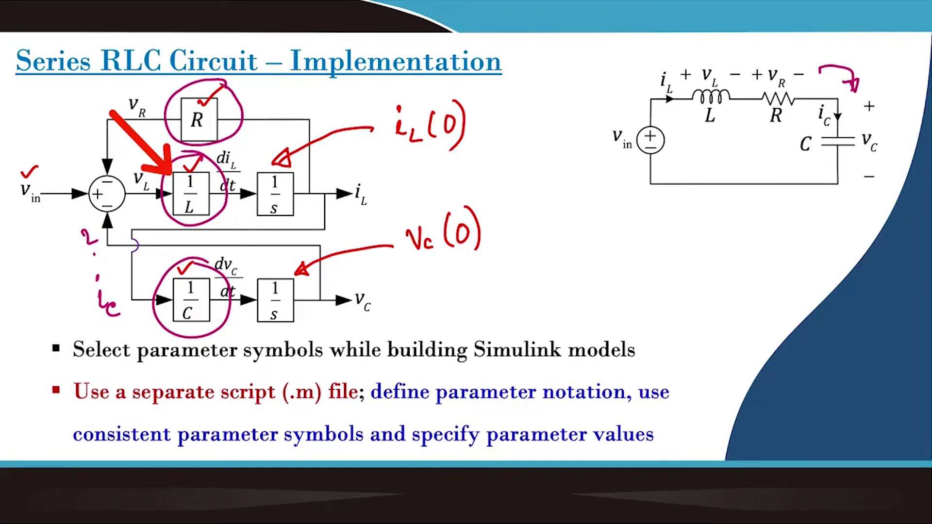
key(Right)
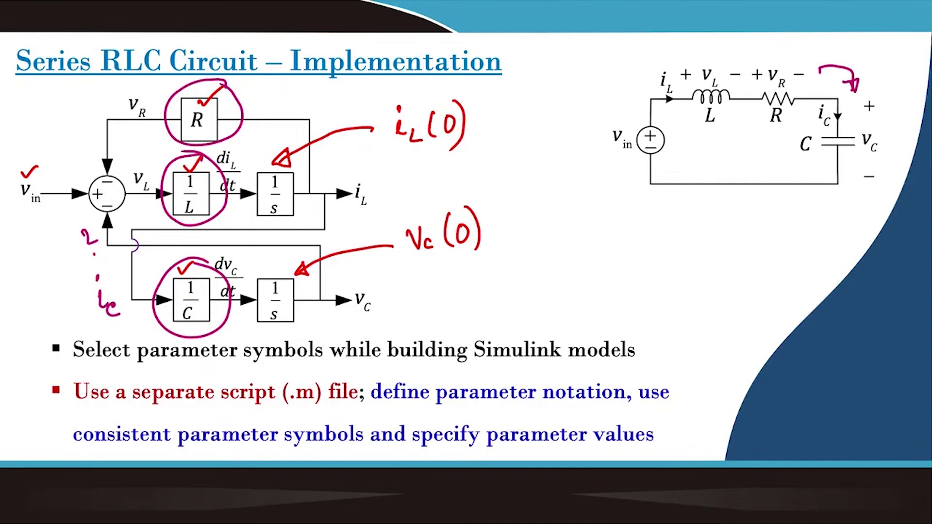
key(Right)
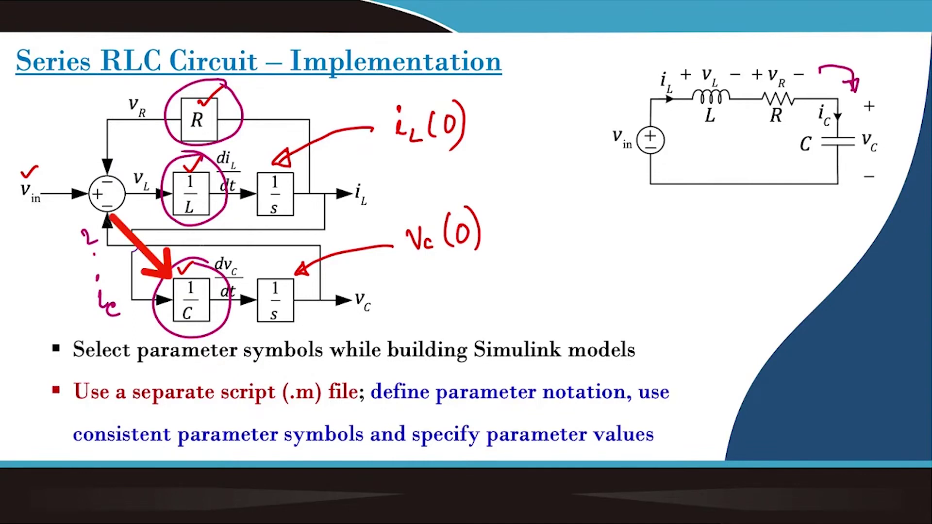
key(Right)
key(Right)
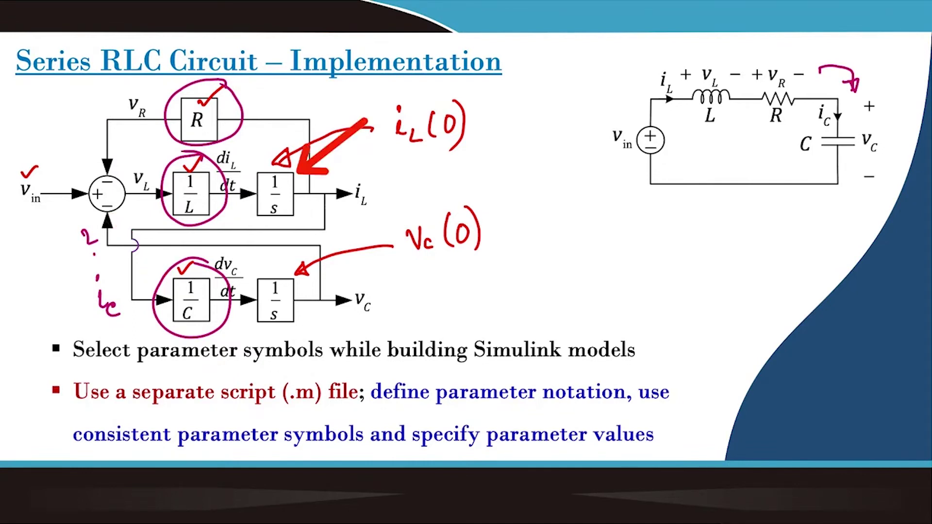
key(Right)
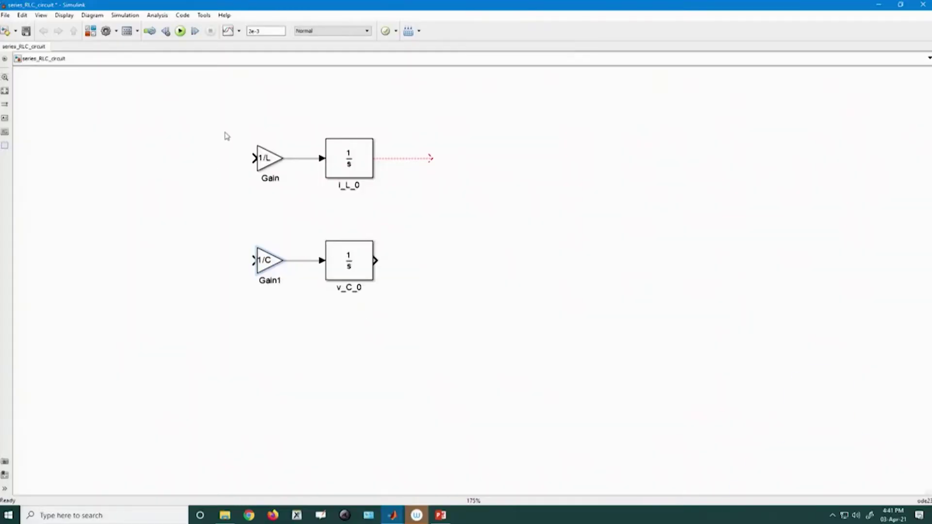
- Add a Sum block from the Commonly Used Blocks library ahead of the 1/L gain and draw an open line from the gain's input
click(91, 31)
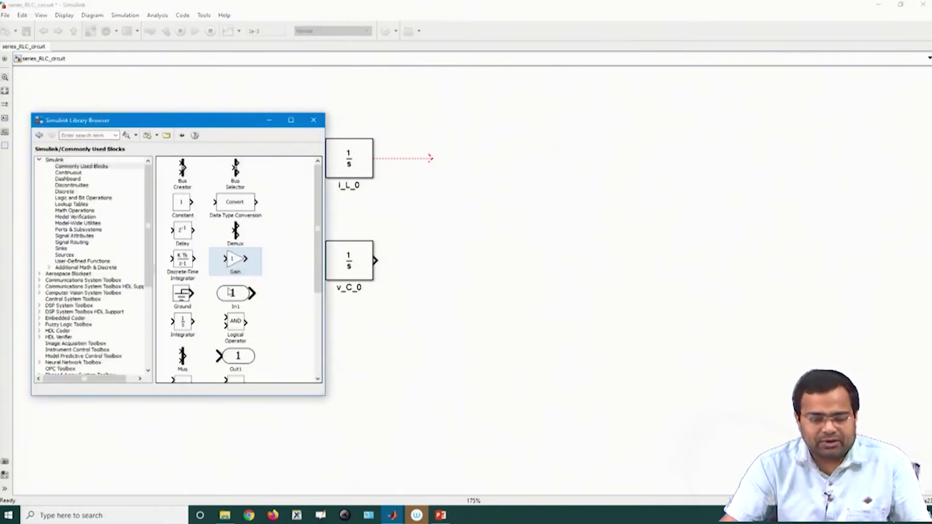
drag(320, 274, 319, 351)
drag(236, 311, 186, 169)
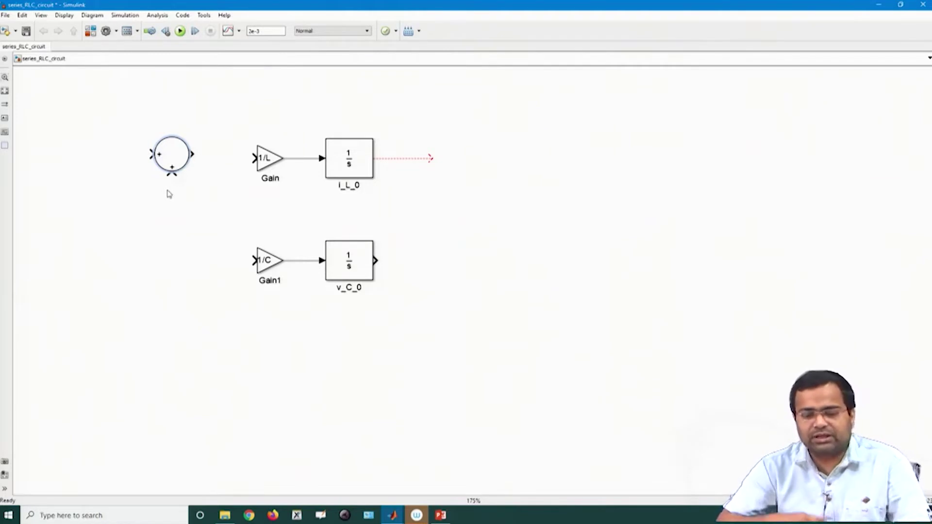
drag(254, 159, 232, 162)
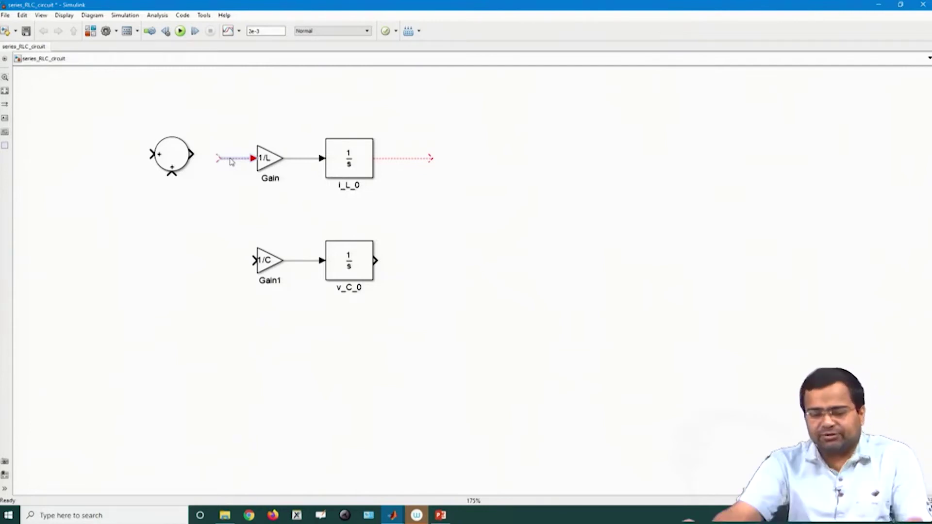
- Set the Sum block's list of signs to |+--
click(180, 161)
double_click(181, 160)
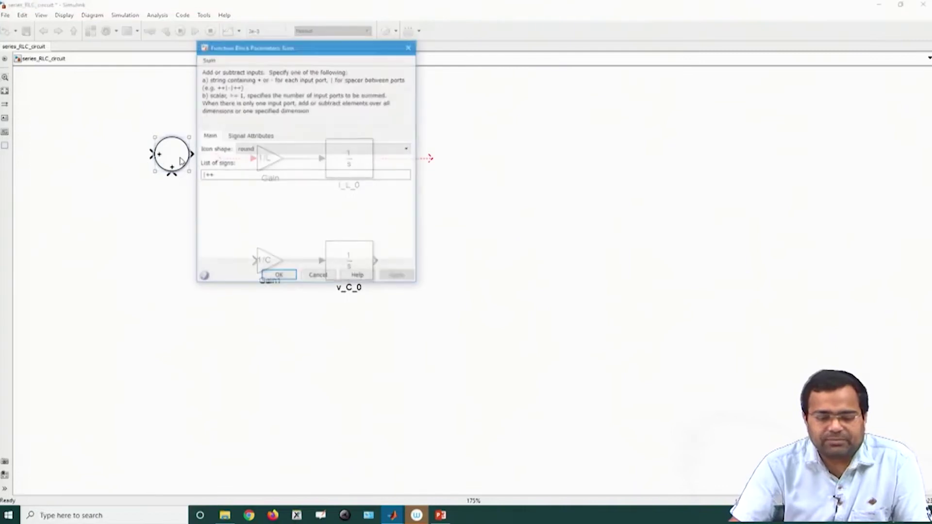
double_click(252, 178)
click(252, 178)
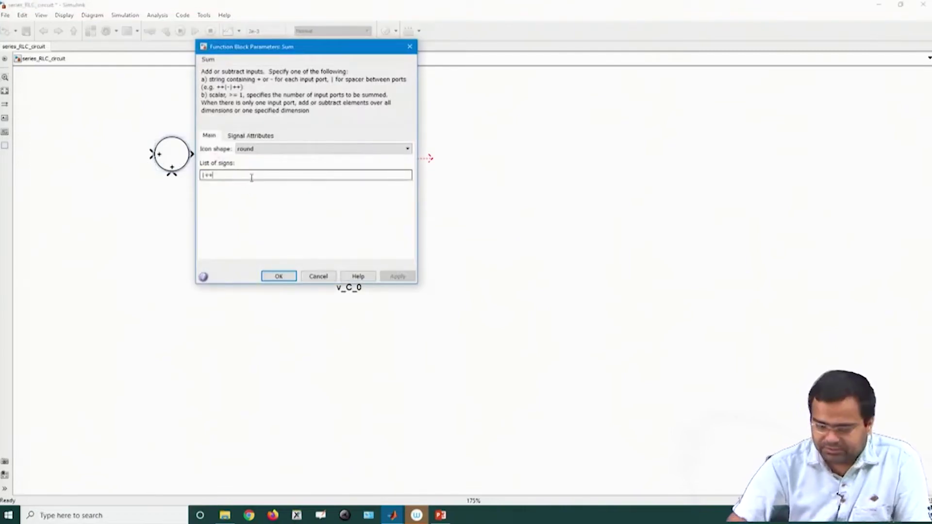
key(BackSpace)
text(--)
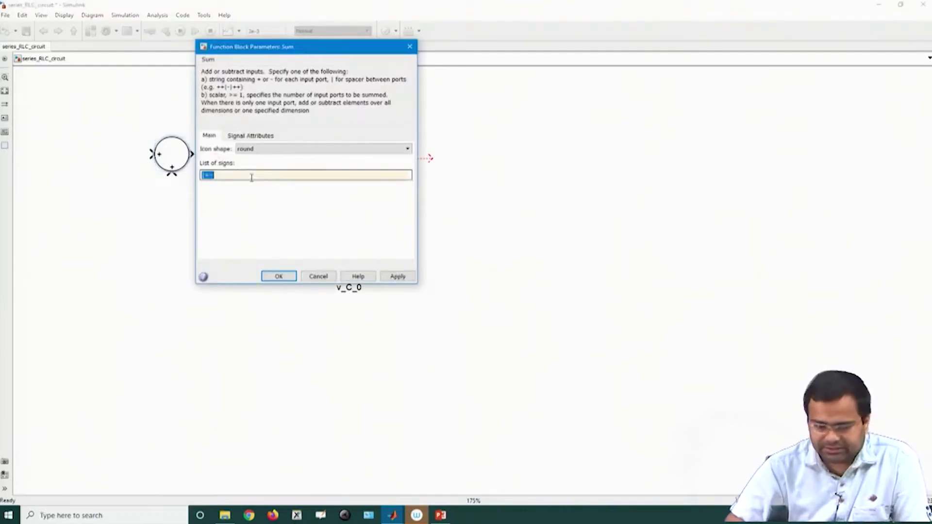
key(Return)
- Align the Sum block with the 1/L gain and set its list of signs to |-+-
drag(169, 154, 177, 158)
double_click(177, 157)
click(232, 179)
double_click(232, 179)
click(232, 179)
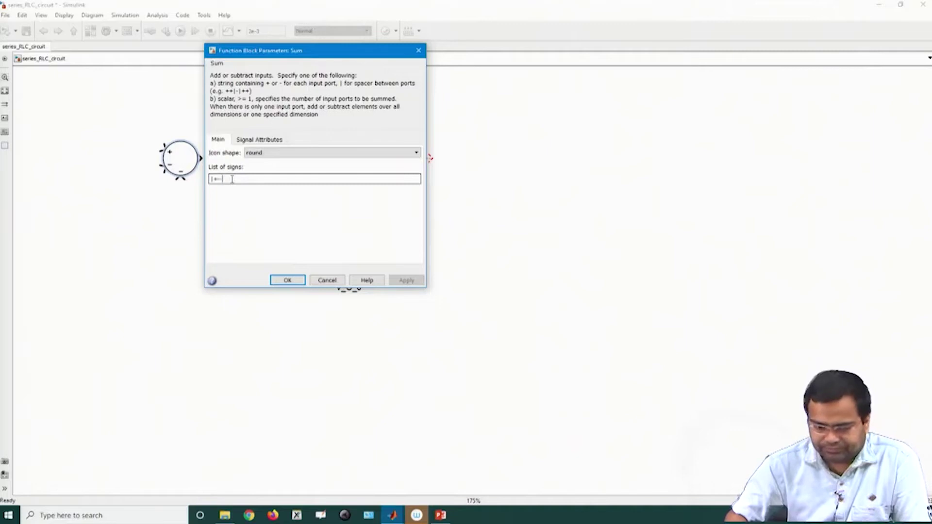
key(BackSpace)
key(BackSpace)
key(BackSpace)
text(-+-)
key(Return)
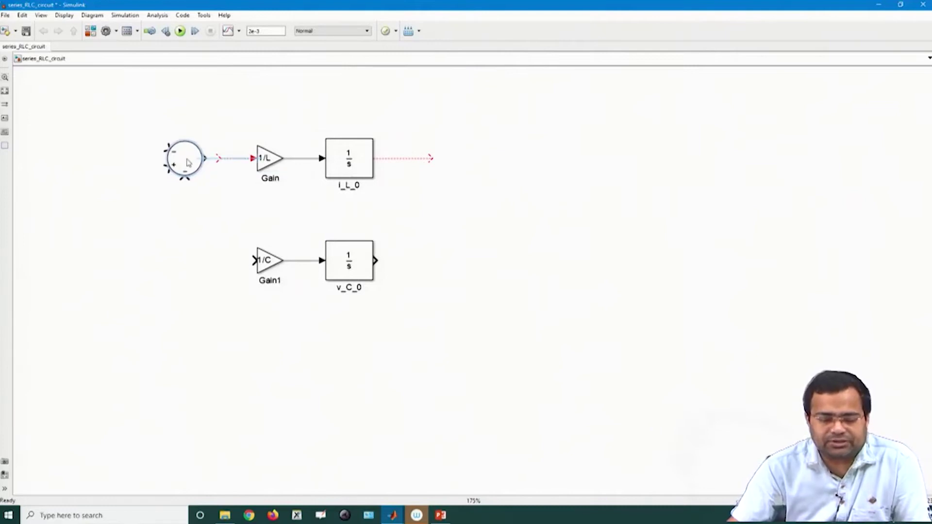
- Connect the Sum block's output to the input of the 1/L gain
click(235, 173)
drag(218, 158, 192, 166)
click(189, 224)
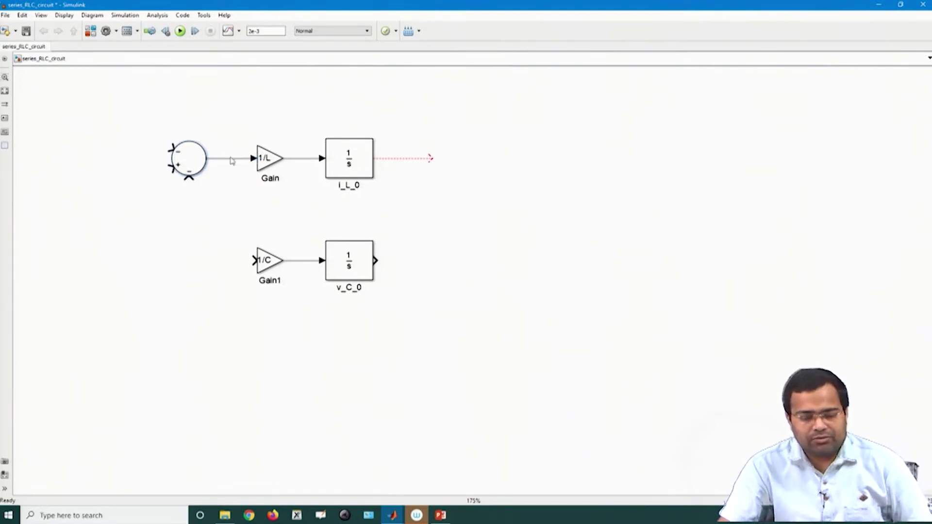
- Copy the 1/L gain above the original, flip the copy to face backwards and set its gain to R
click(270, 161)
drag(270, 161, 270, 108)
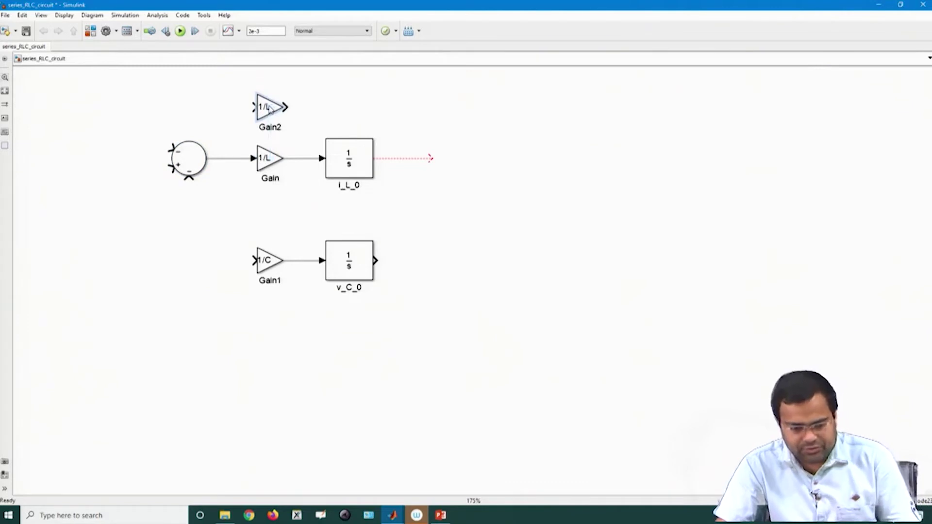
key(ctrl+i)
double_click(270, 108)
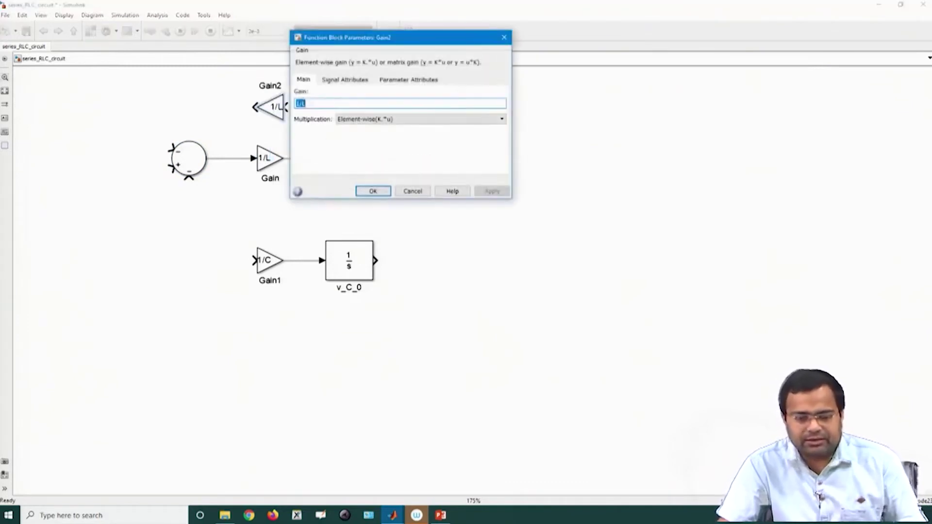
text(R)
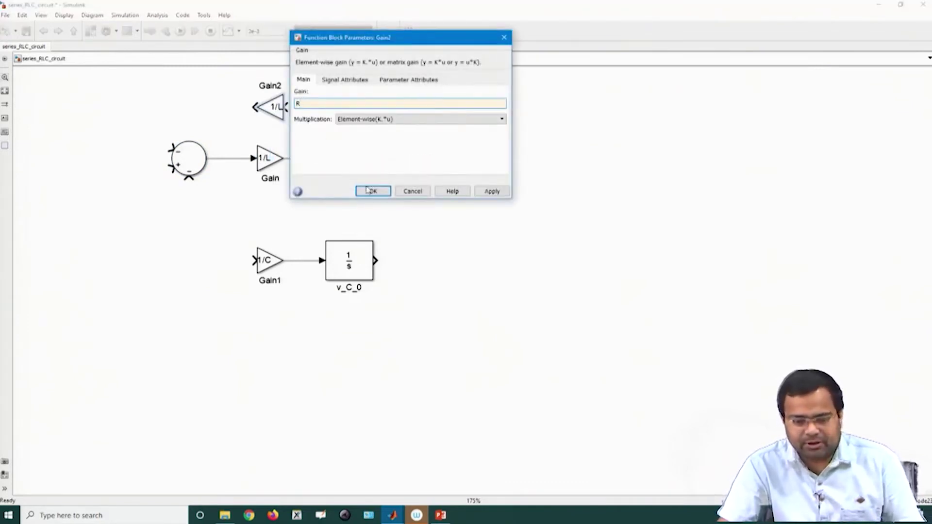
click(372, 191)
- Wire the i_L_0 integrator's output through the R gain to the Sum block's upper minus input, and the v_C_0 output to its lower minus input
mouse_move(288, 107)
mouse_down()
mouse_move(374, 125)
mouse_move(389, 159)
mouse_up()
drag(254, 106, 152, 130)
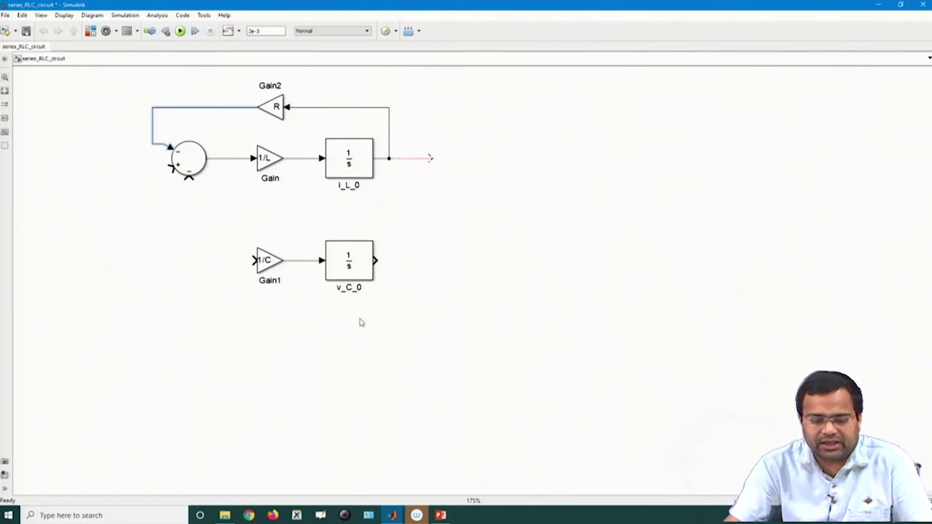
drag(375, 260, 188, 178)
drag(234, 303, 254, 221)
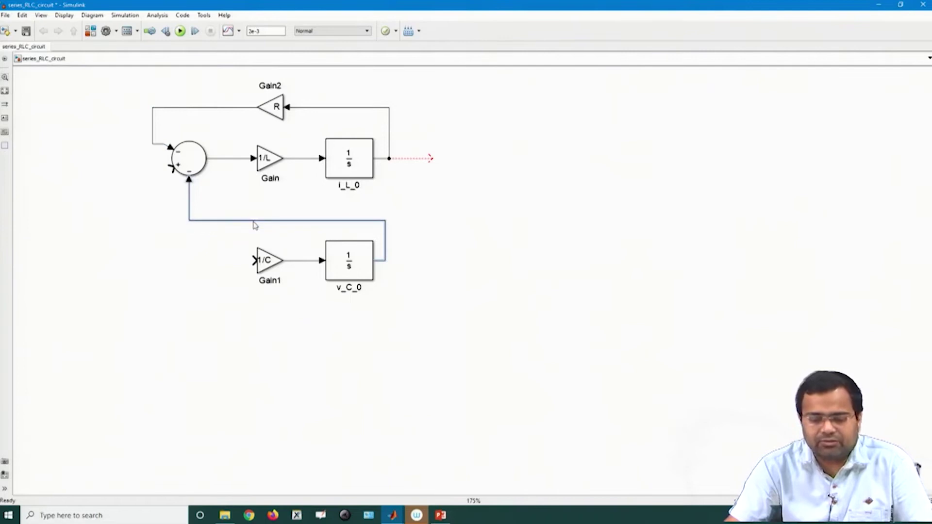
click(469, 237)
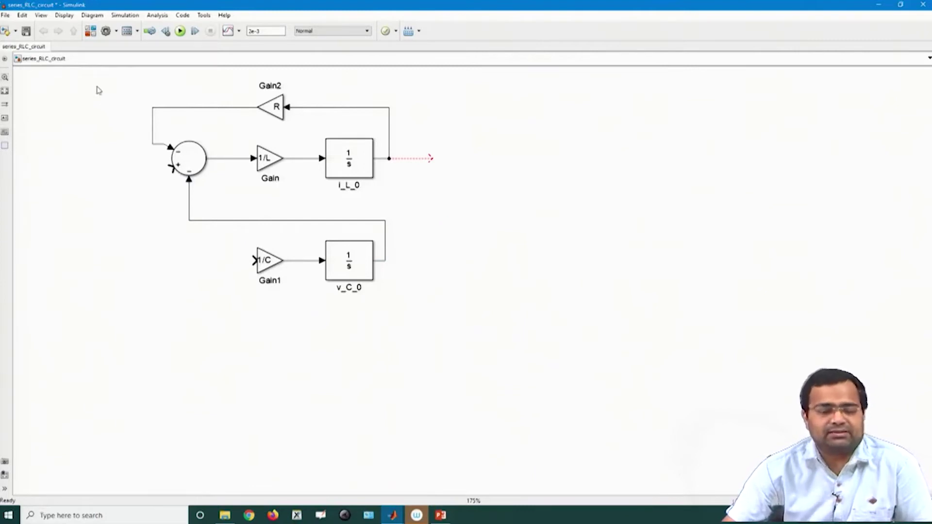
- Add a Pulse Generator from the Sources library in front of the Sum block and connect it to the plus input
click(90, 31)
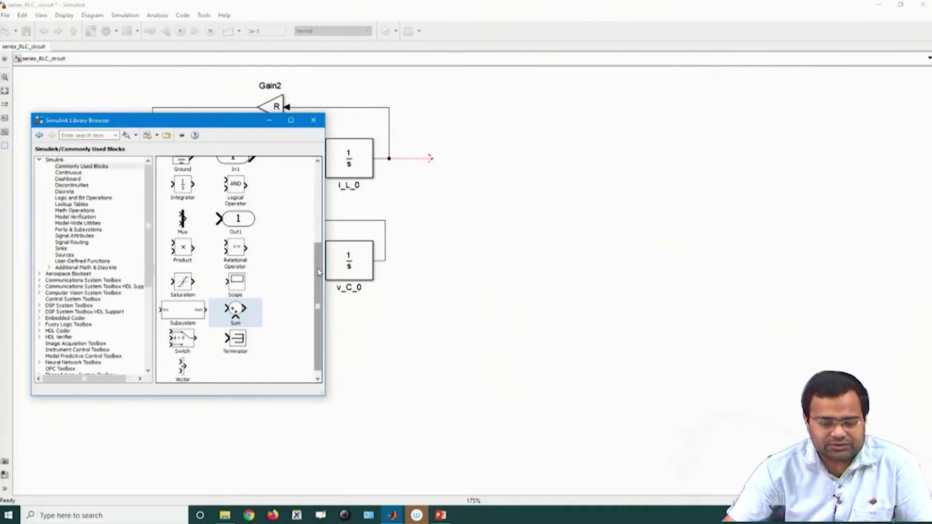
click(70, 255)
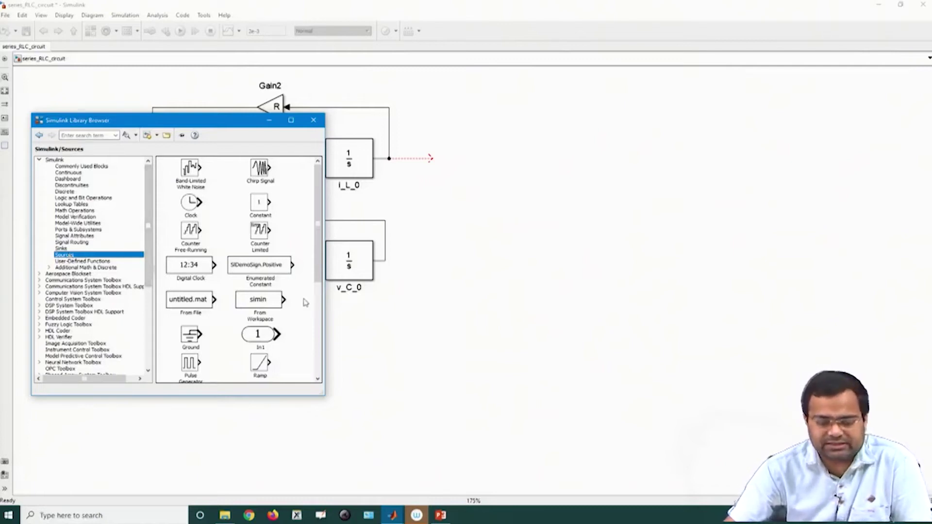
drag(319, 290, 321, 352)
drag(192, 245, 465, 246)
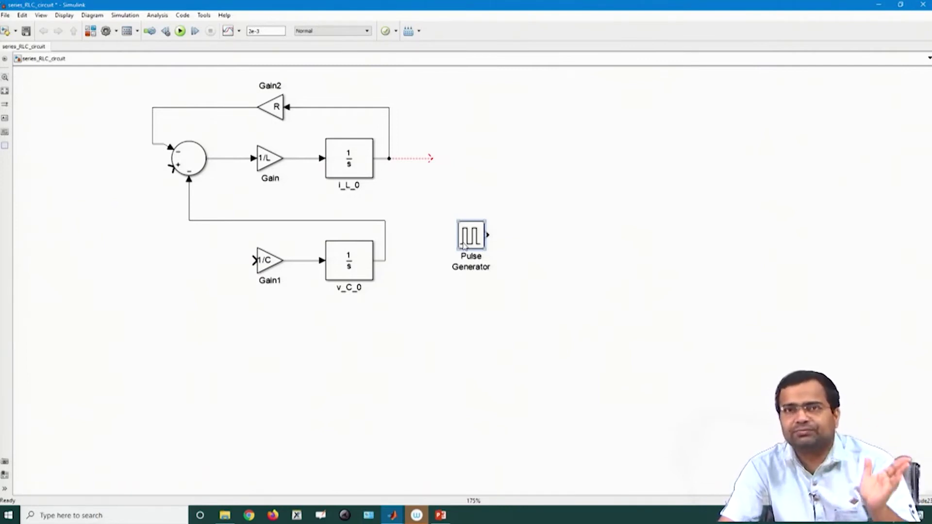
drag(465, 246, 90, 182)
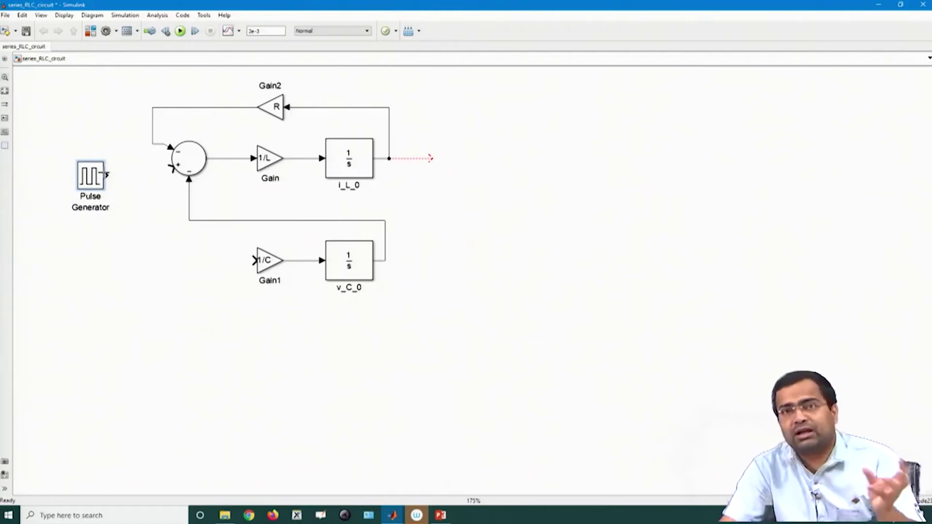
drag(107, 174, 173, 168)
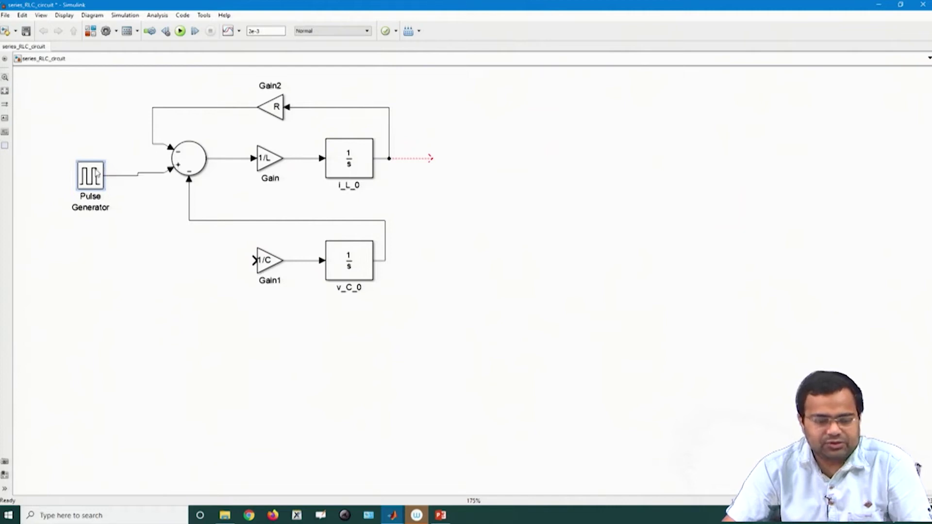
drag(99, 172, 107, 183)
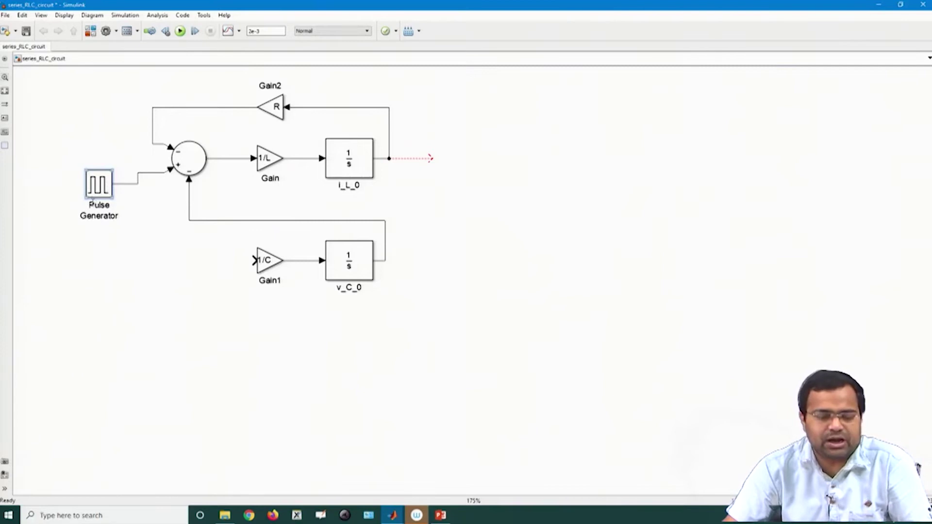
- Set the Pulse Generator's amplitude to 10, period to 1e-3 s and pulse width to 50%
double_click(97, 193)
double_click(139, 228)
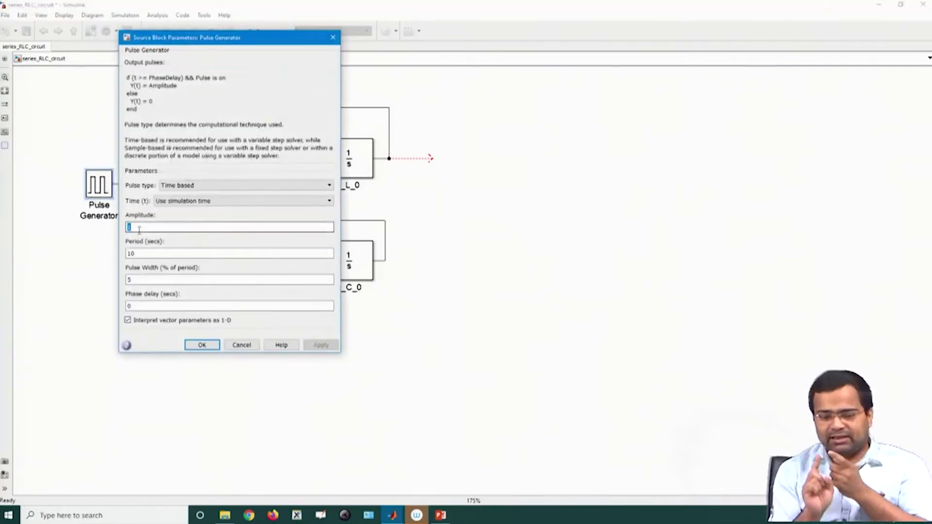
text(10)
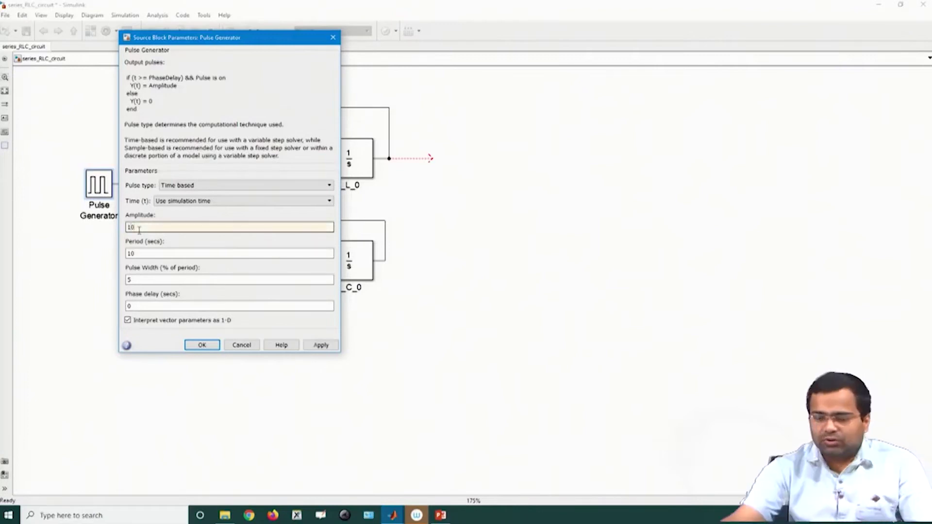
double_click(145, 253)
text(1e-3)
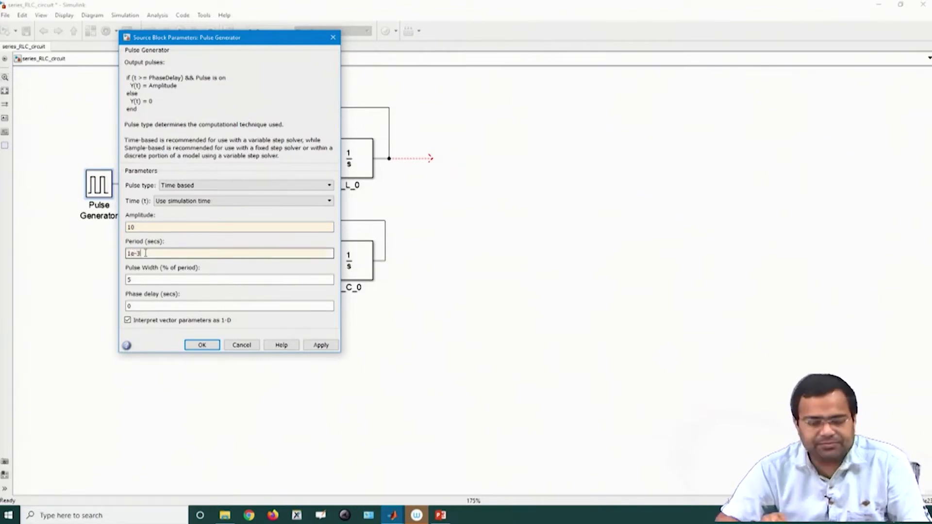
double_click(145, 277)
text(50)
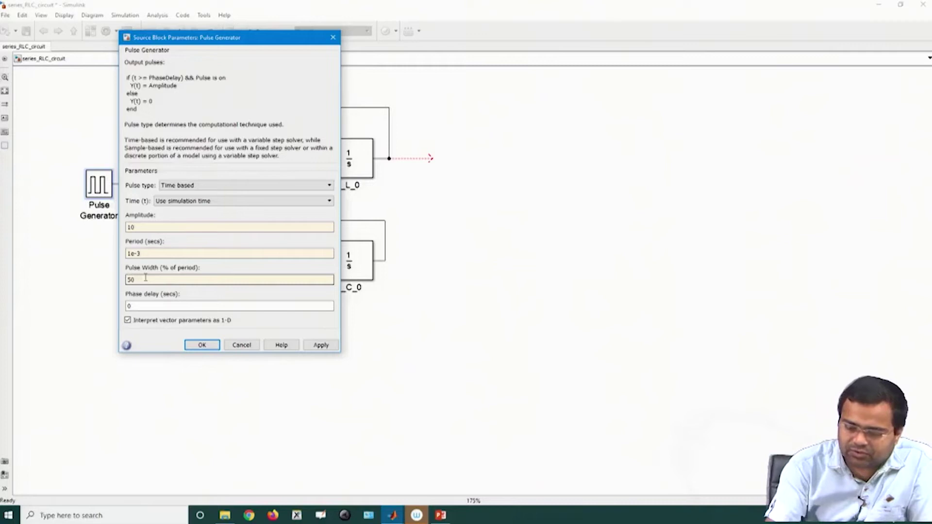
key(Return)
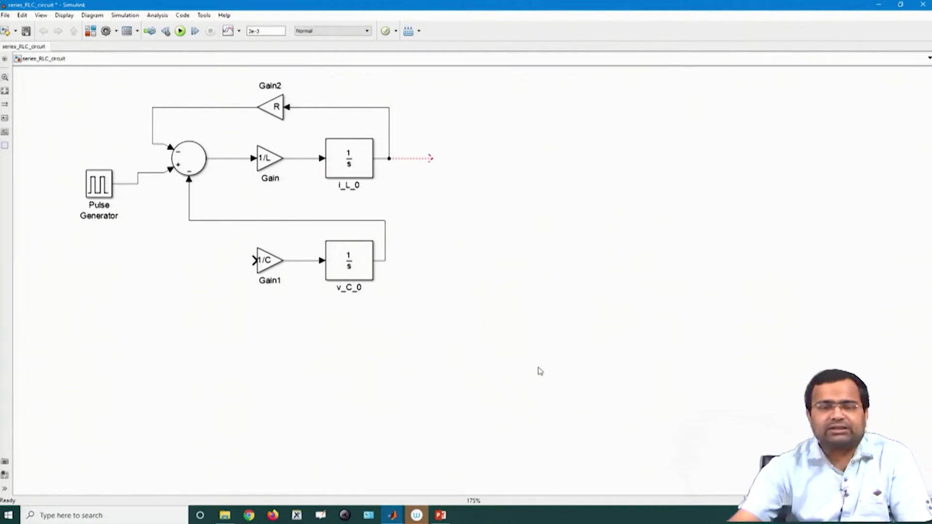
double_click(95, 195)
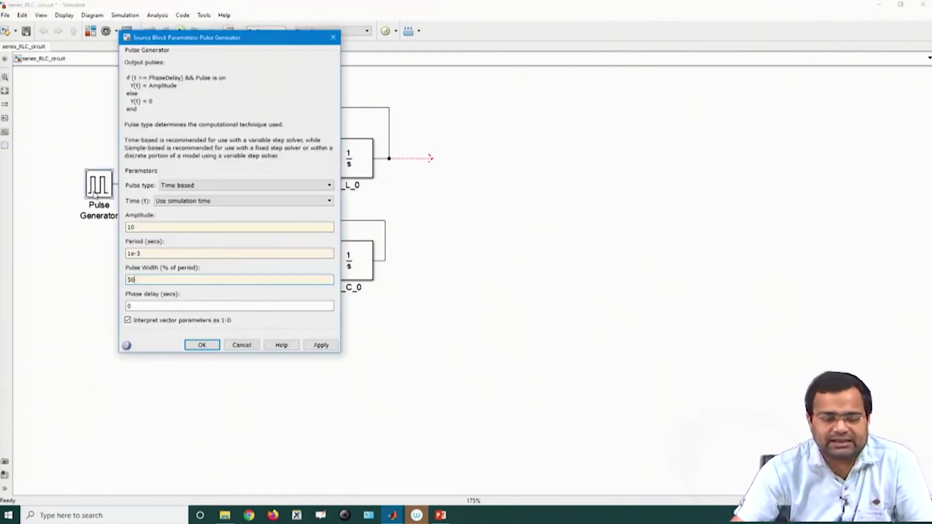
click(201, 344)
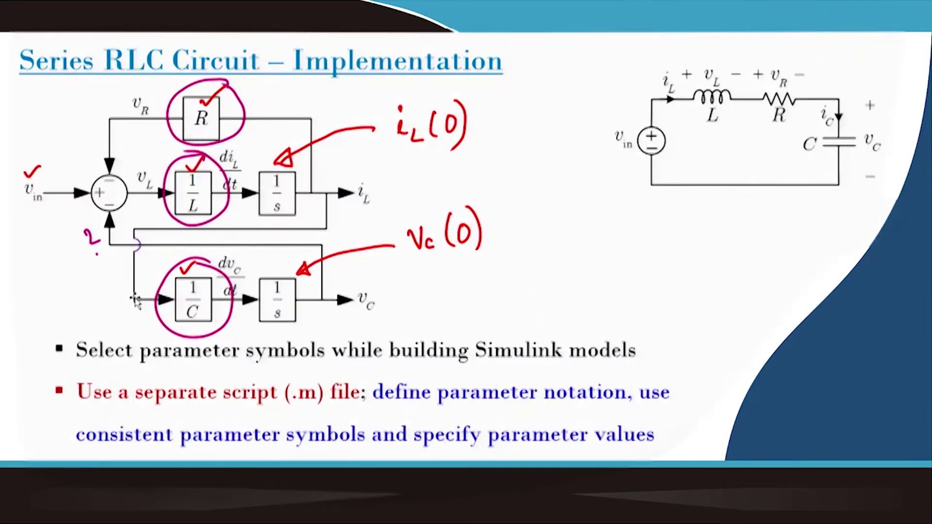
mouse_move(102, 294)
mouse_down()
mouse_move(110, 318)
mouse_move(118, 312)
mouse_up()
click(101, 291)
click(99, 278)
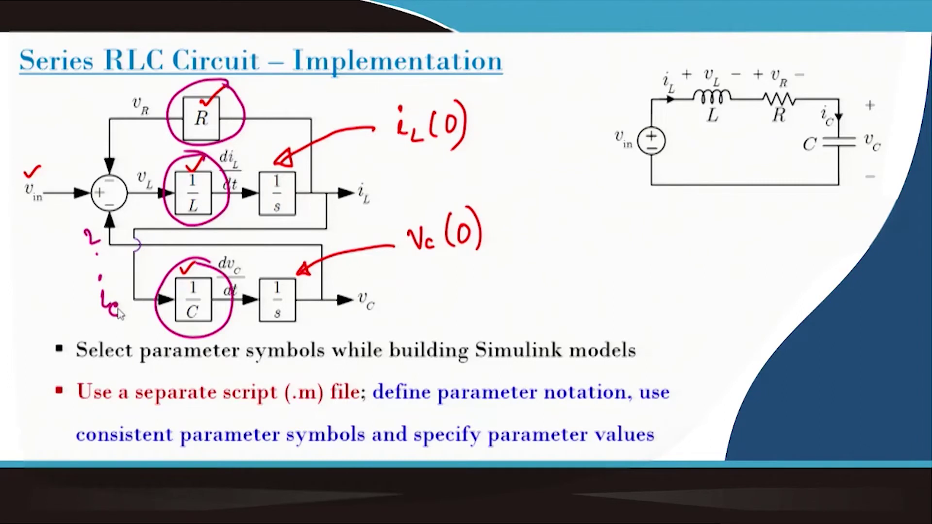
drag(820, 74, 858, 90)
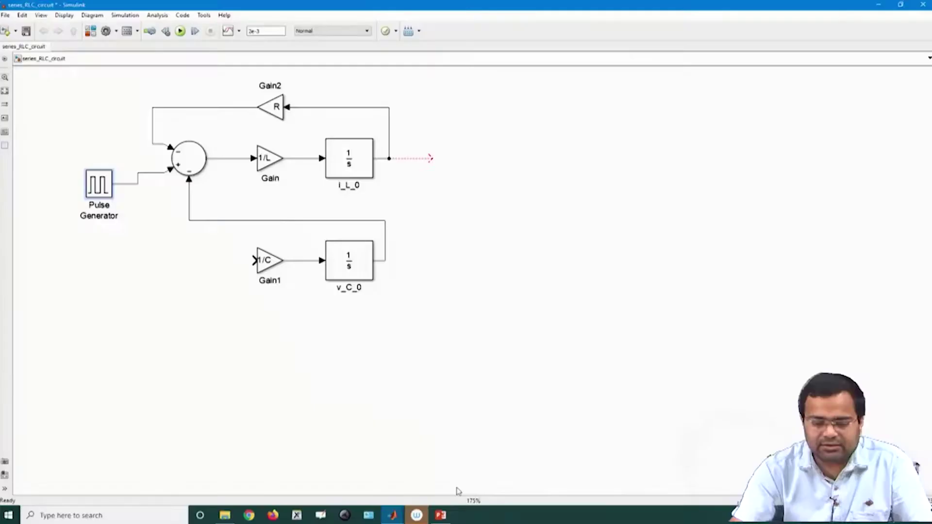
- Connect the 1/C gain's input to the i_L_0 integrator's output and shift the line's vertical segment away from the gain
drag(254, 263, 382, 159)
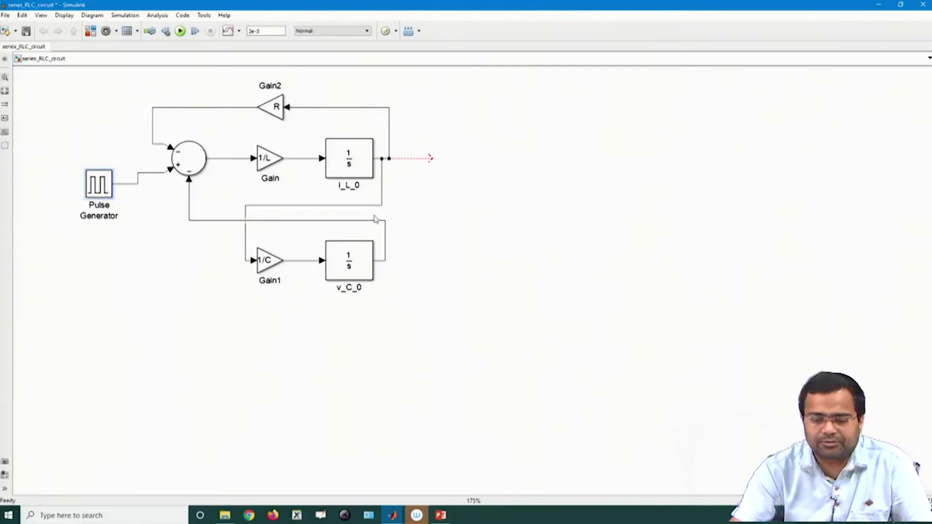
drag(244, 238, 208, 246)
click(410, 248)
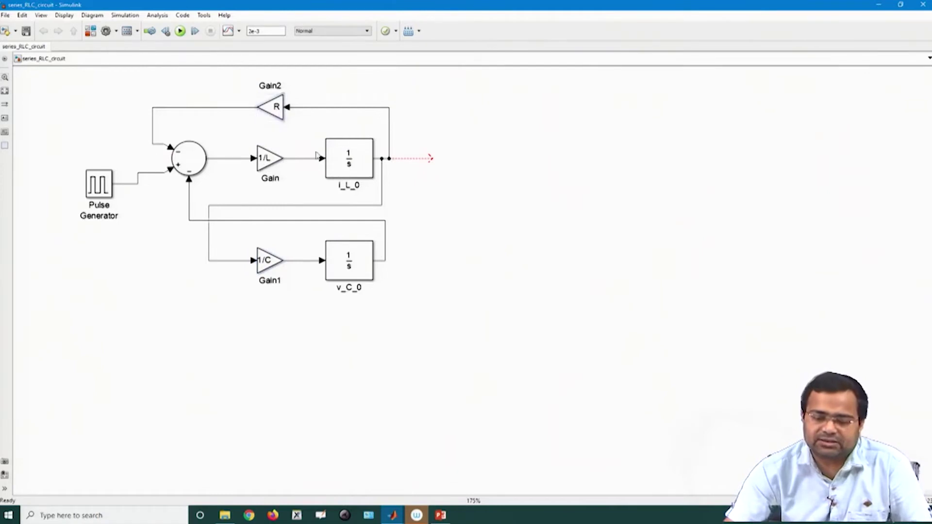
- Check the initial condition settings of the i_L_0 and v_C_0 integrators
double_click(350, 160)
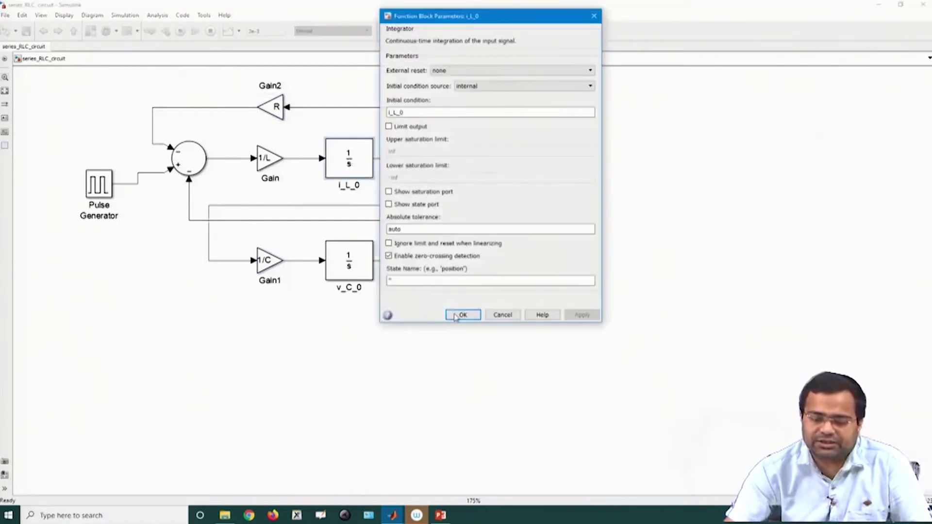
click(461, 314)
double_click(351, 269)
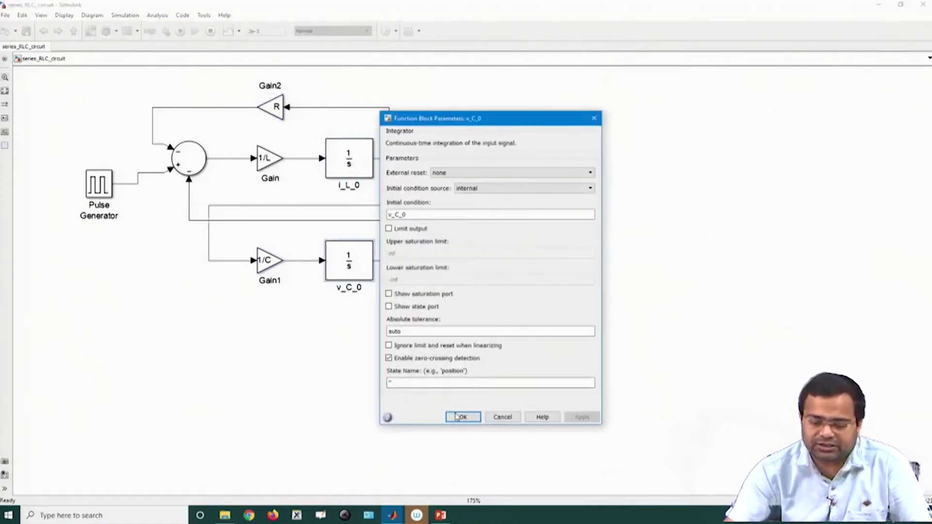
click(463, 416)
- Set the simulation stop time to 2e-3
double_click(255, 30)
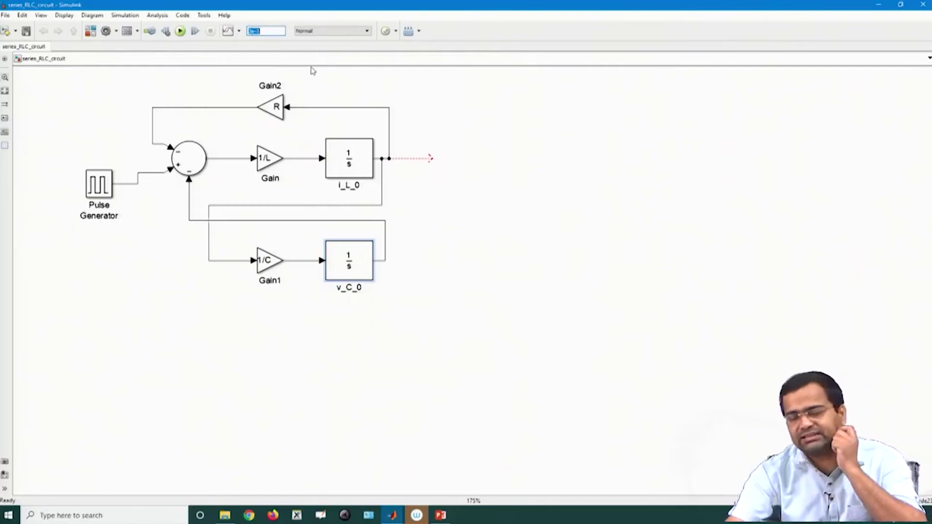
text(2e-3)
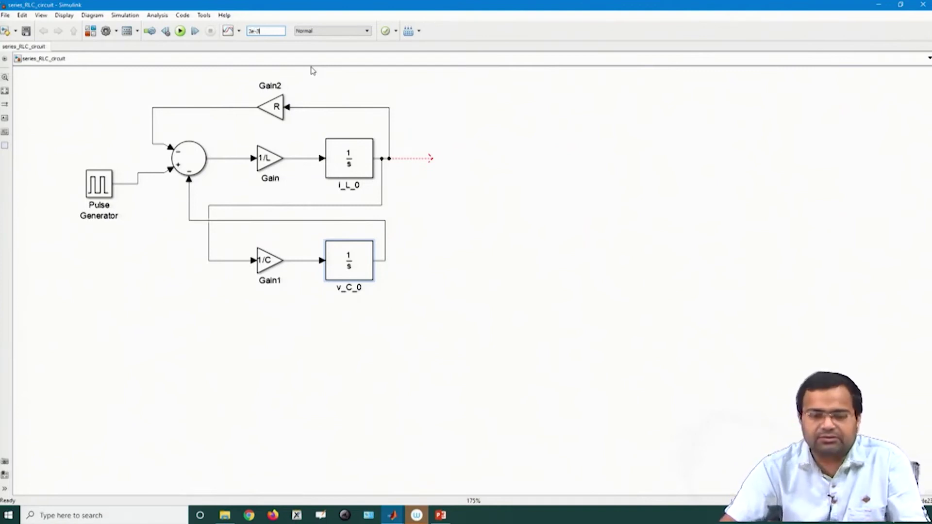
click(501, 104)
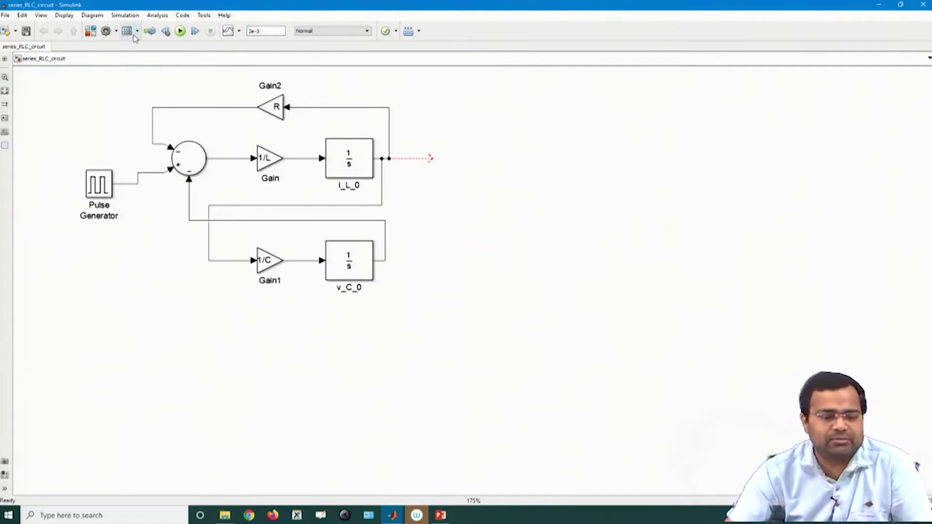
- Add a Scope block from the Sinks library beyond the open output line of the i_L_0 integrator
click(93, 35)
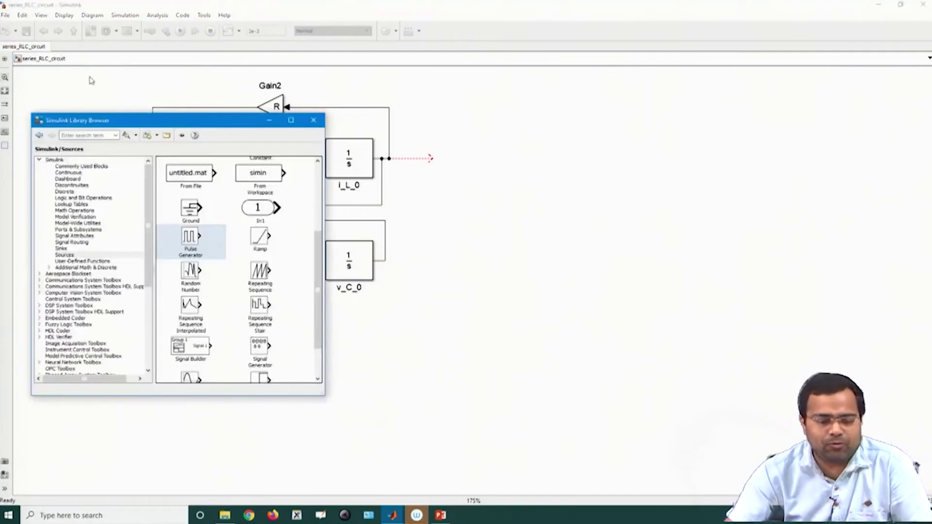
click(63, 249)
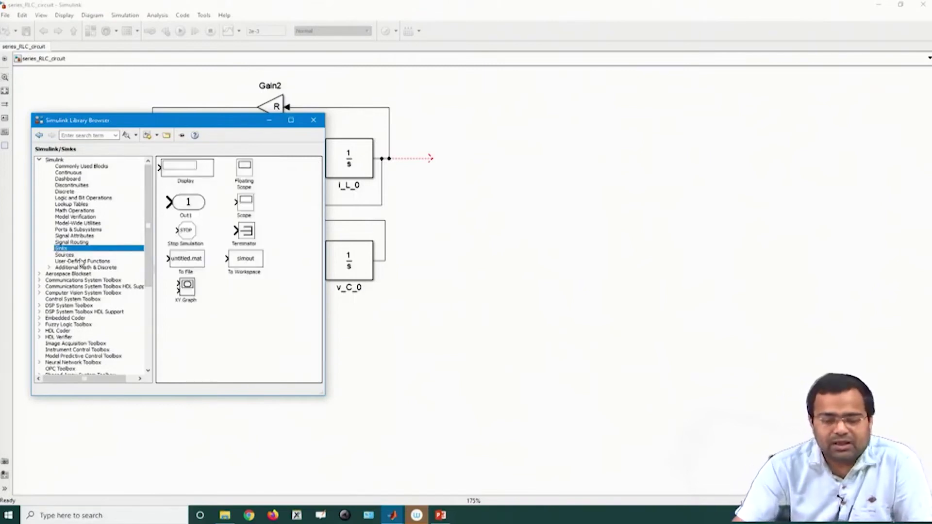
drag(243, 203, 493, 154)
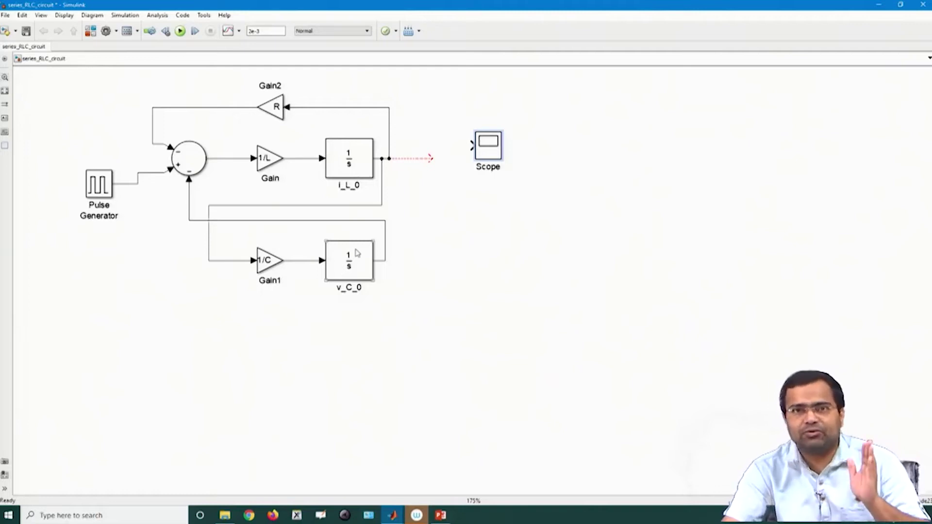
- Open the Scope's parameters and set its number of axes to 3
double_click(491, 148)
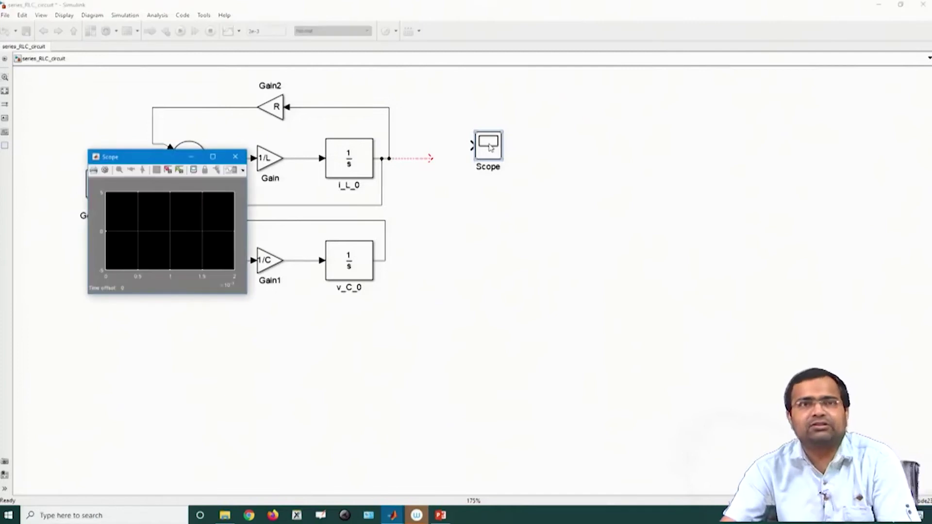
click(212, 156)
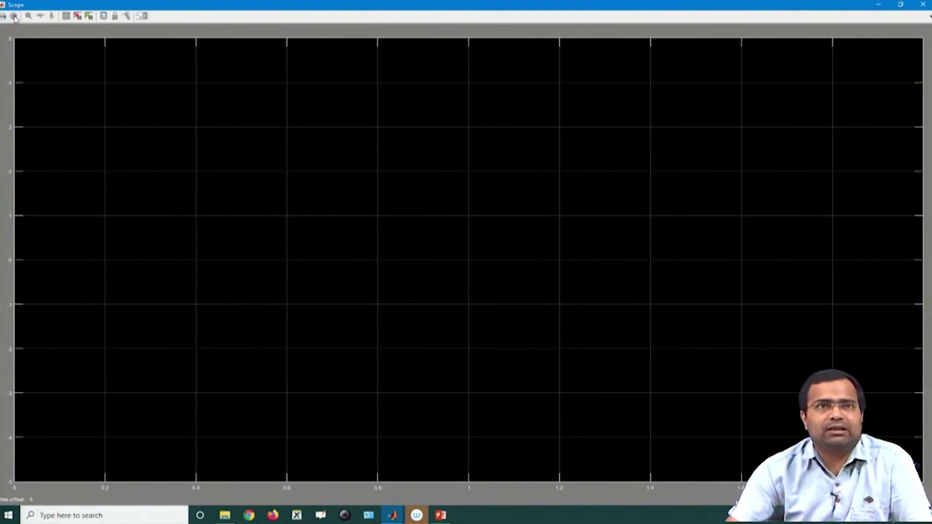
click(15, 17)
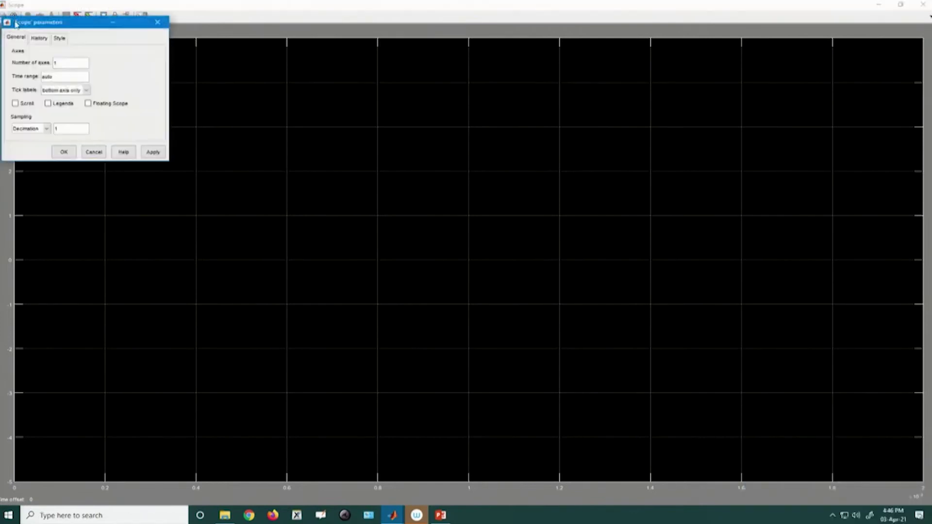
double_click(56, 62)
text(2)
click(44, 42)
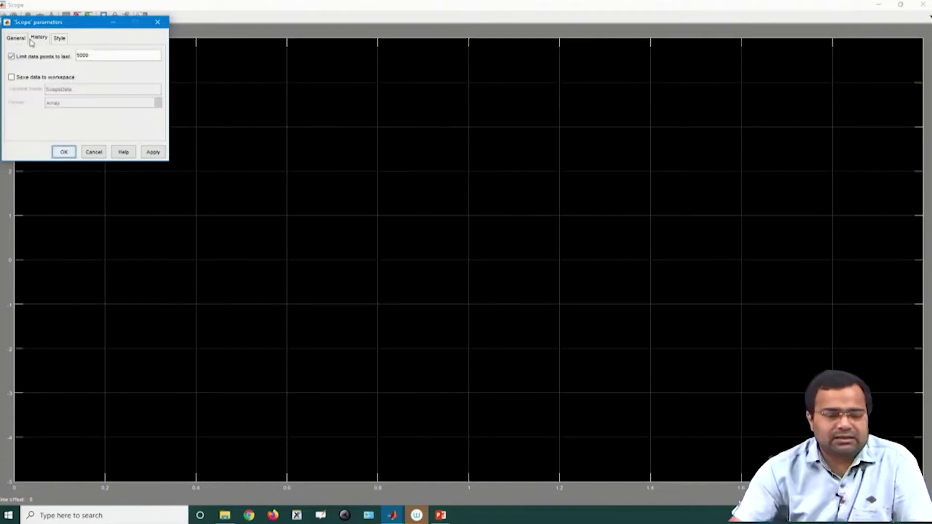
click(11, 42)
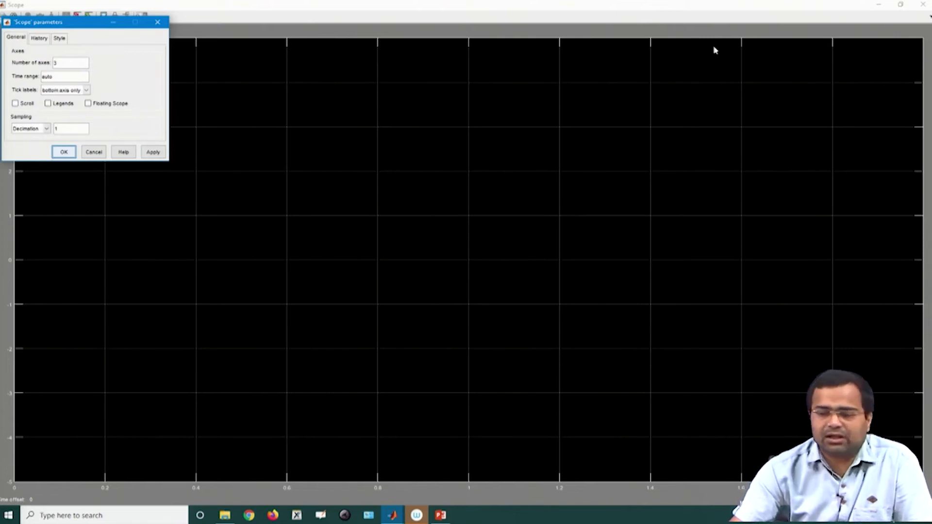
- Restore and enlarge the Scope's plot window, and place its parameters dialog over the plot area
click(897, 6)
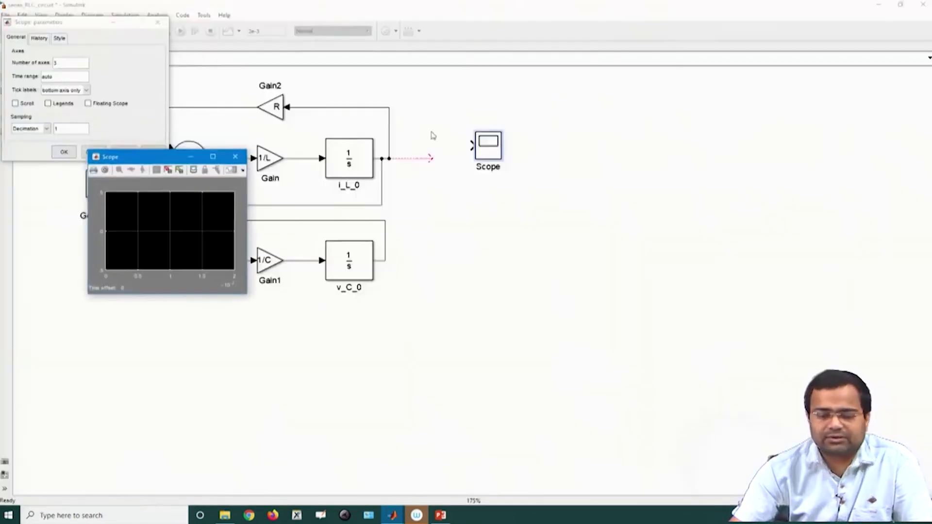
drag(245, 230, 439, 230)
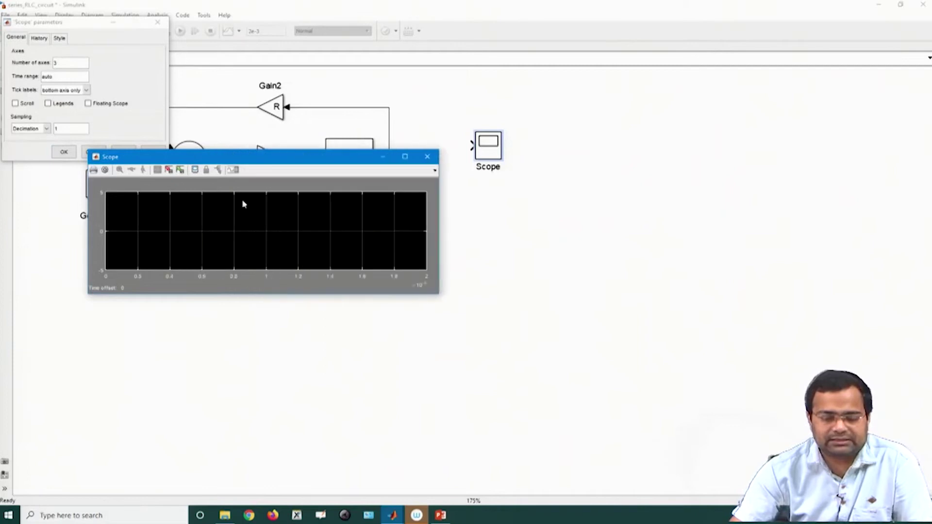
drag(234, 150, 236, 26)
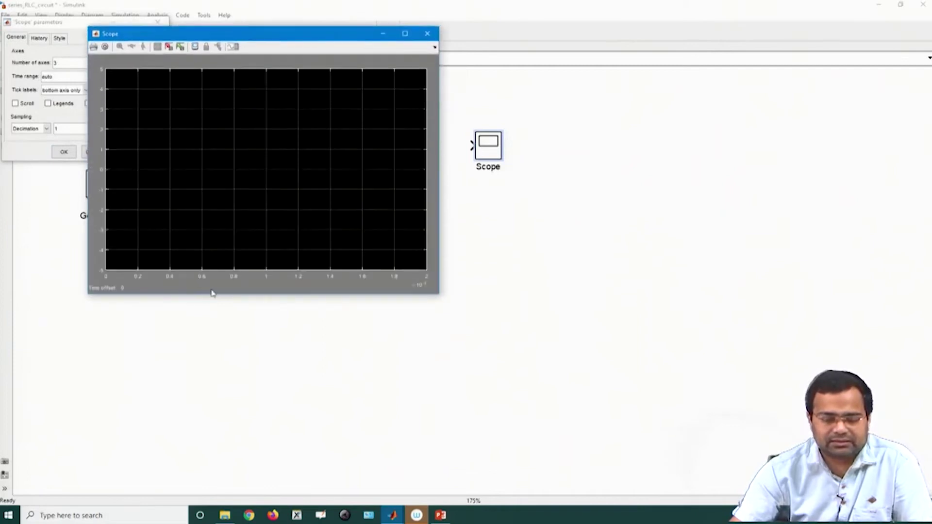
drag(211, 294, 204, 366)
drag(54, 23, 150, 94)
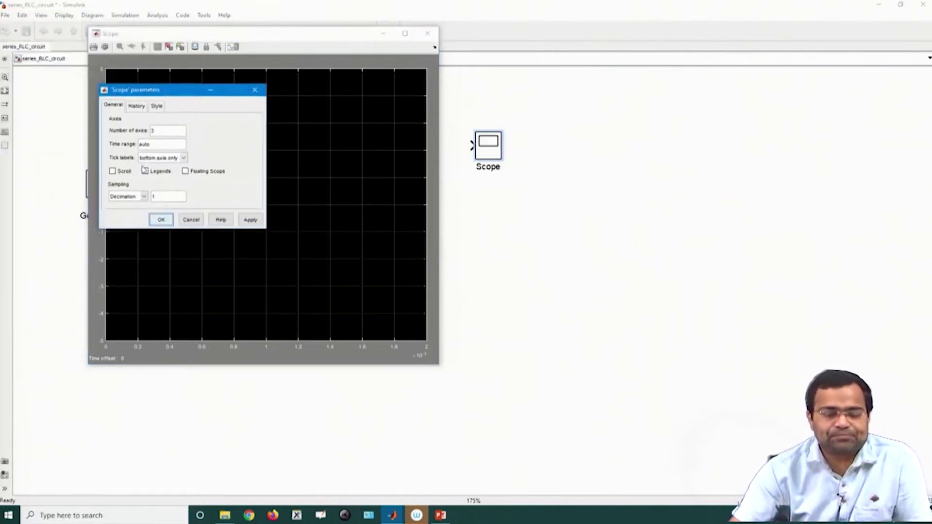
- Remove the Scope's data point limit and save its data to the workspace as result in Structure with time format
click(135, 108)
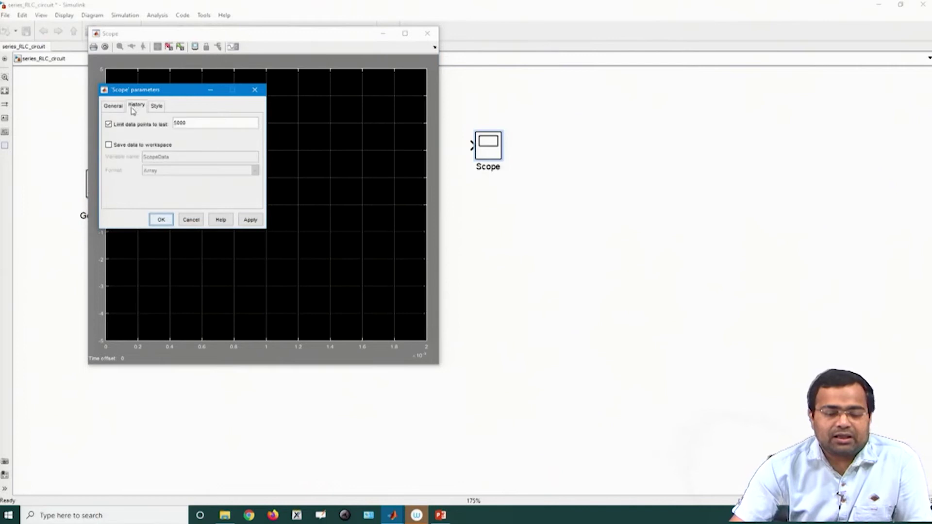
click(109, 125)
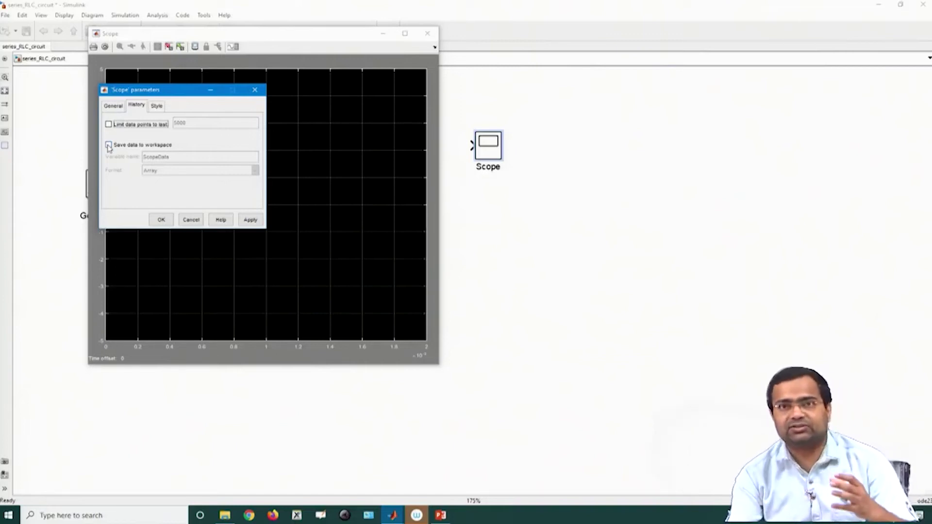
click(109, 145)
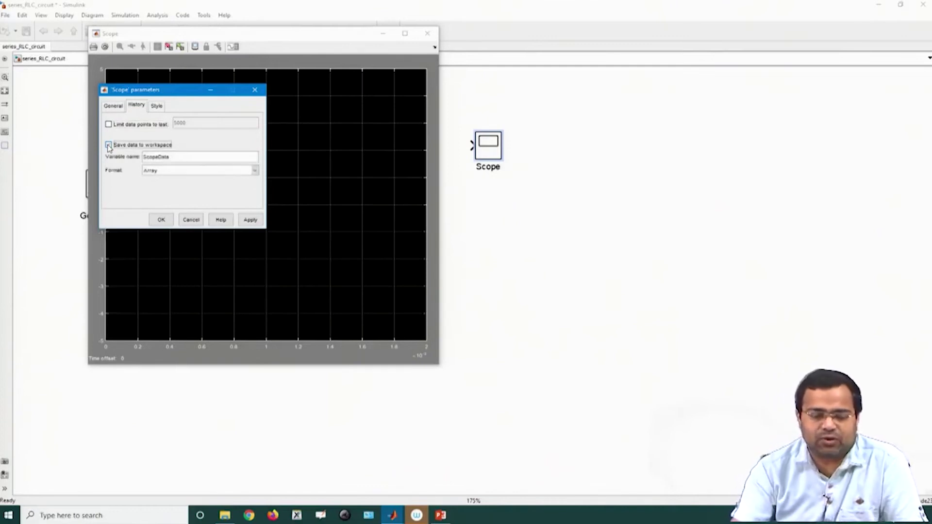
drag(169, 157, 143, 157)
text(cesu)
text(lt)
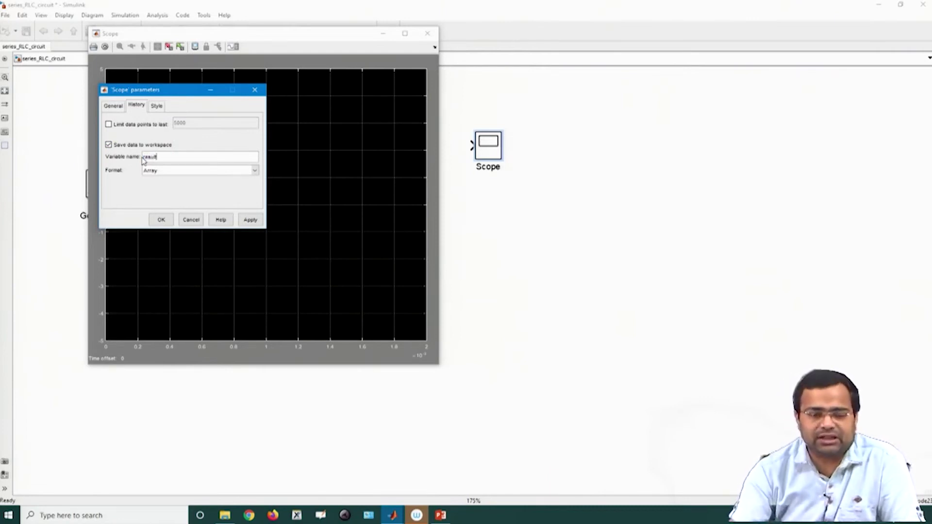
click(172, 173)
click(170, 184)
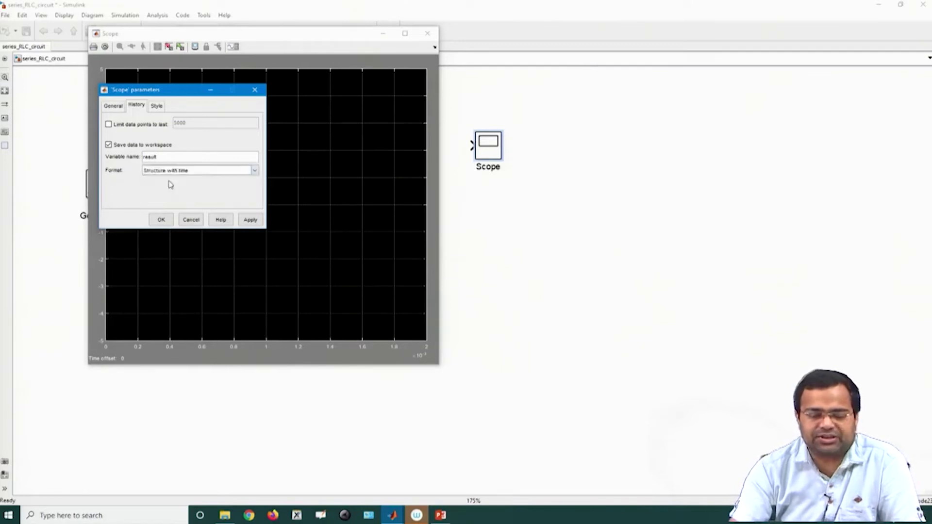
click(256, 222)
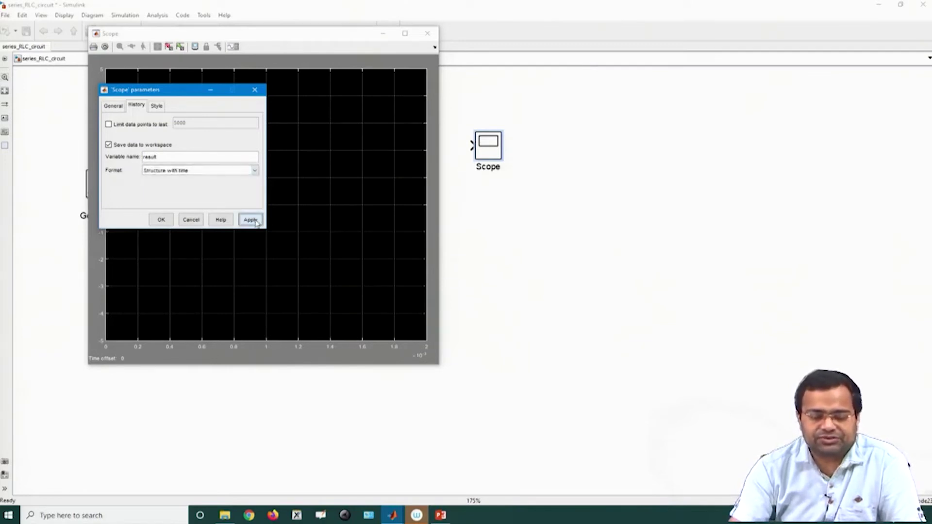
click(161, 220)
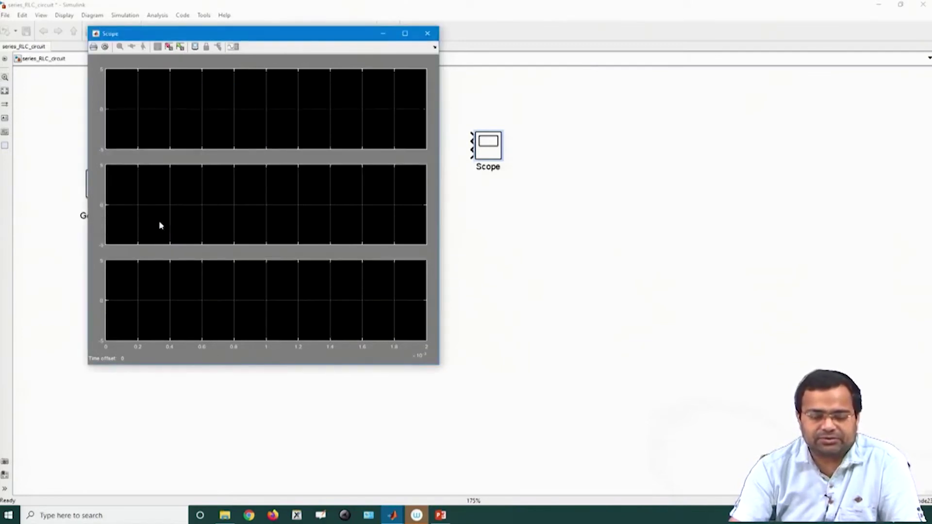
click(404, 34)
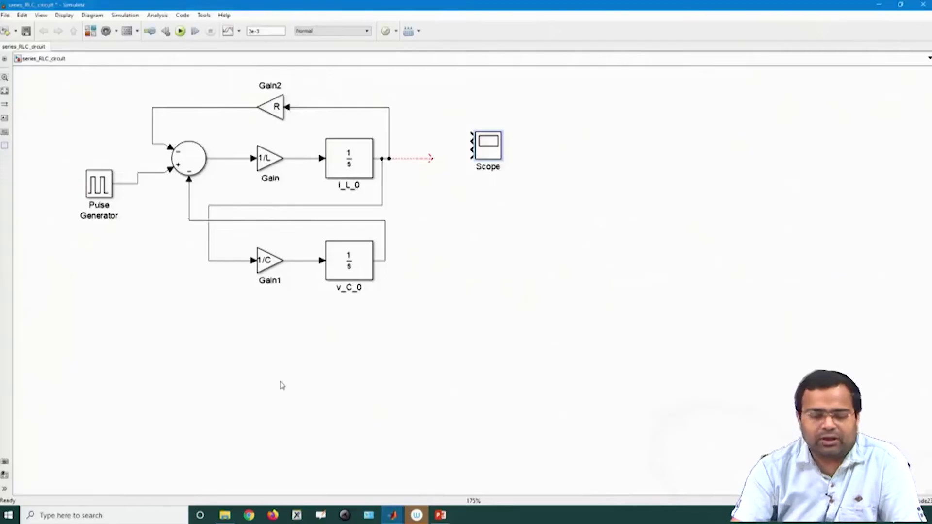
- Enlarge the Scope block, align its first input with the i_L_0 output line and connect them
drag(492, 145, 519, 205)
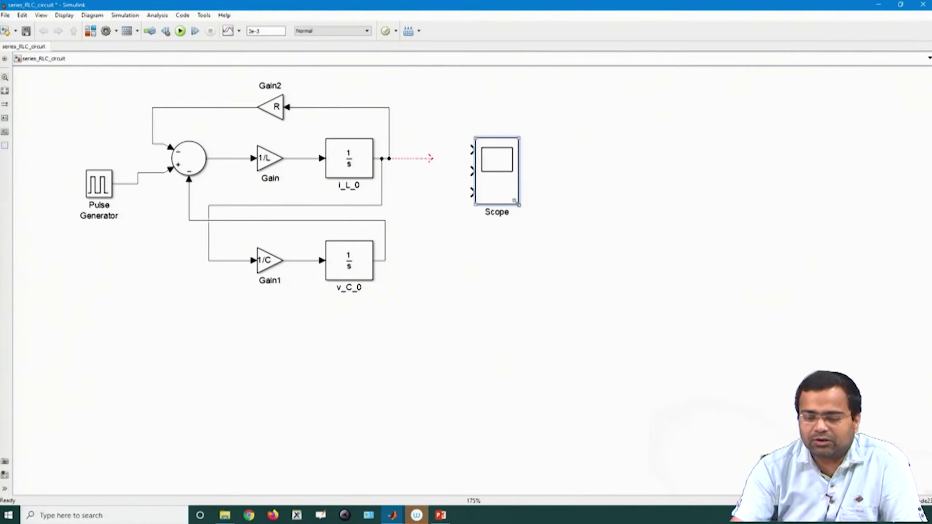
drag(493, 169, 495, 176)
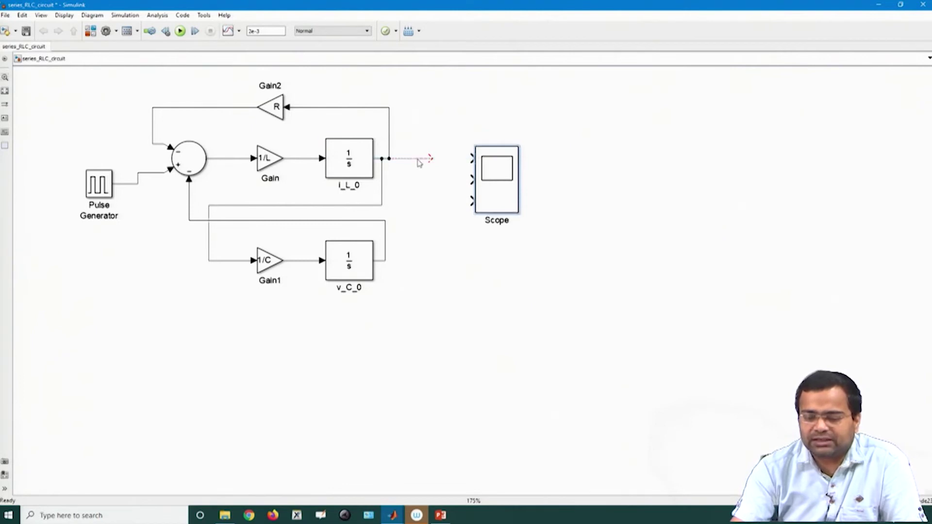
drag(431, 159, 471, 159)
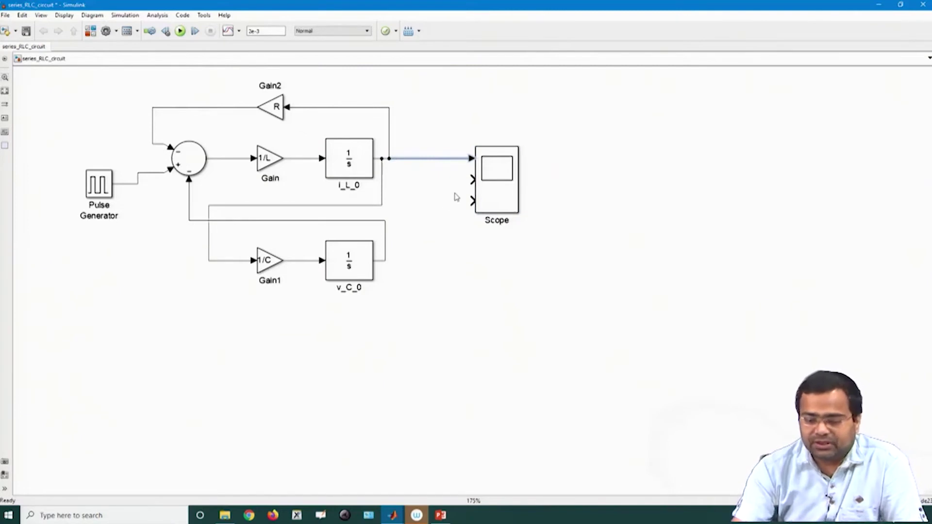
- Wire the v_C_0 output to the Scope's second input and the Pulse Generator to its third, routed beneath the model, and save
mouse_move(469, 180)
mouse_down()
mouse_move(403, 221)
mouse_move(385, 221)
mouse_move(408, 209)
mouse_up()
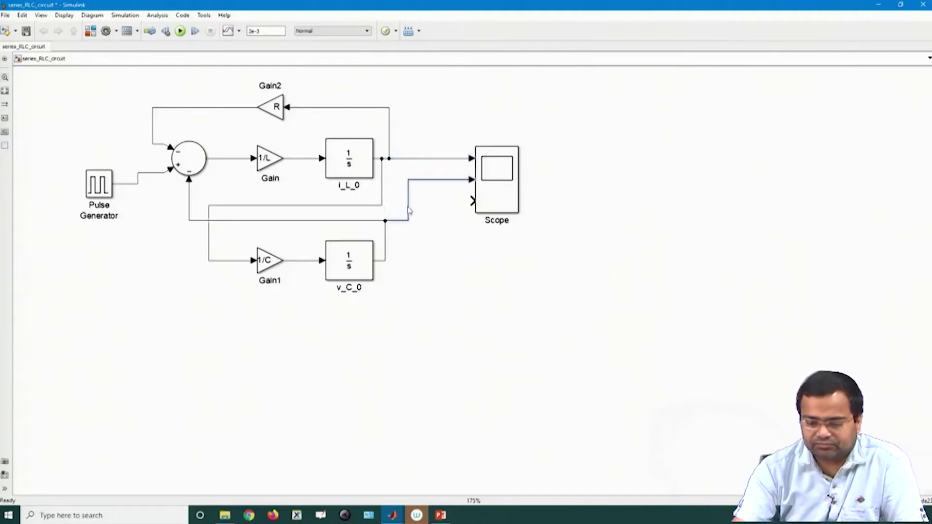
drag(471, 201, 138, 183)
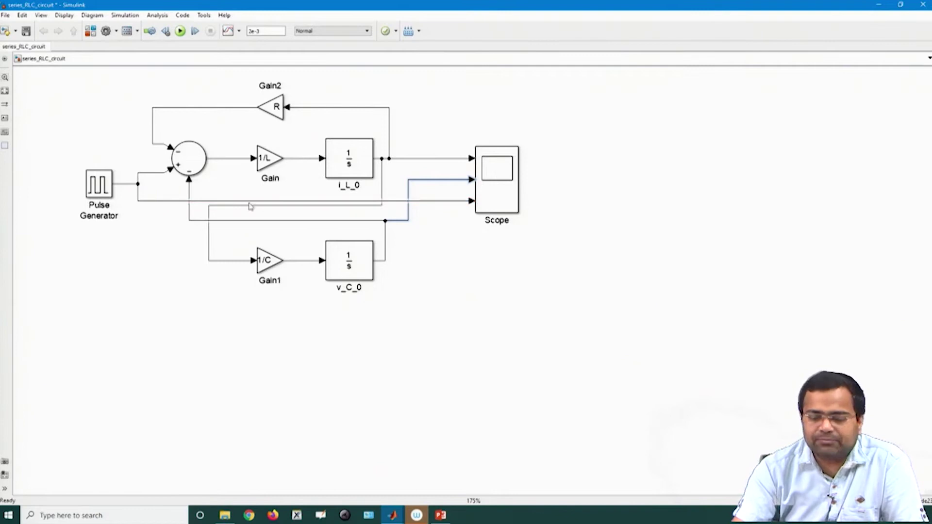
drag(439, 201, 439, 312)
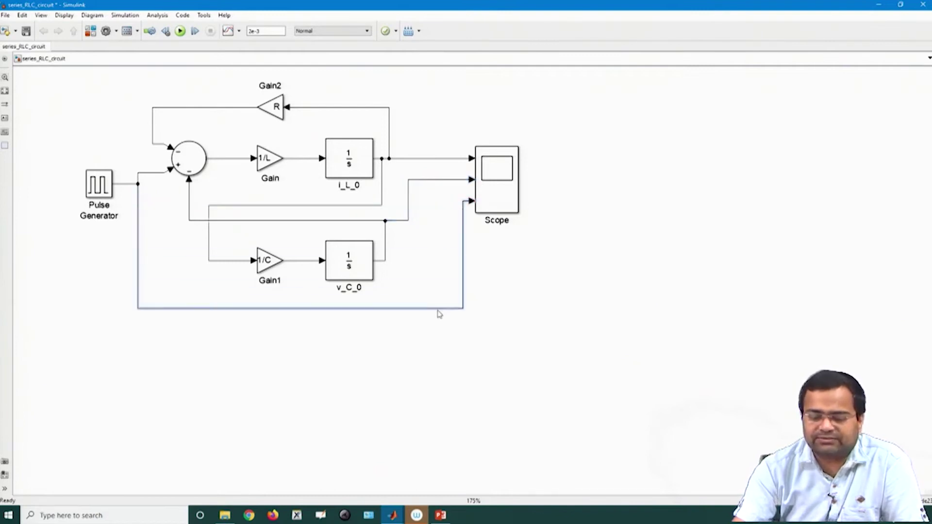
click(27, 31)
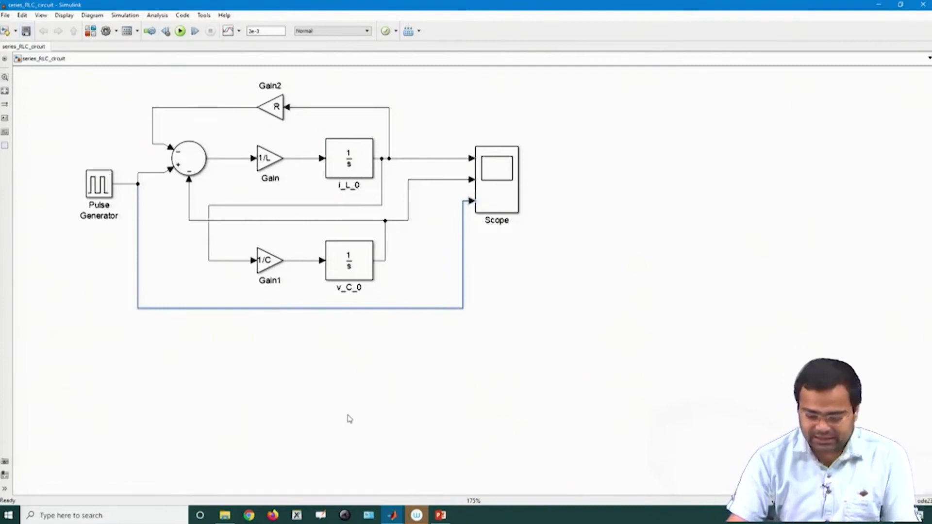
click(439, 515)
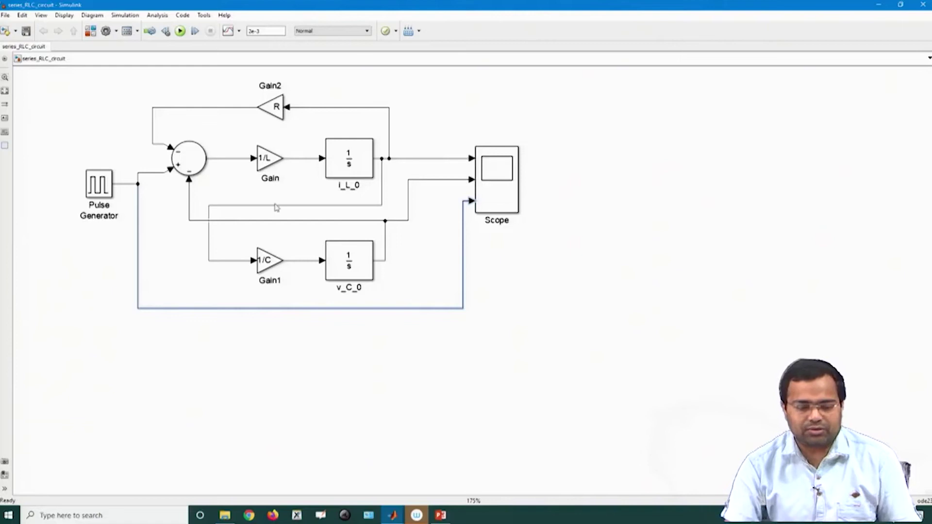
- Copy the R gain block to the empty area beyond the Scope and set the copy's gain to 1
click(275, 116)
key(ctrl+c)
click(637, 126)
key(ctrl+v)
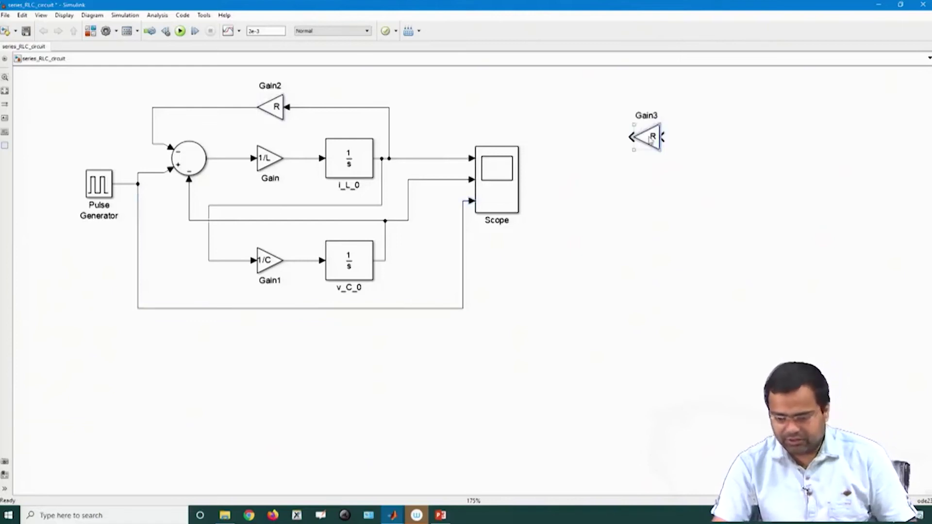
double_click(642, 138)
text(1)
click(750, 221)
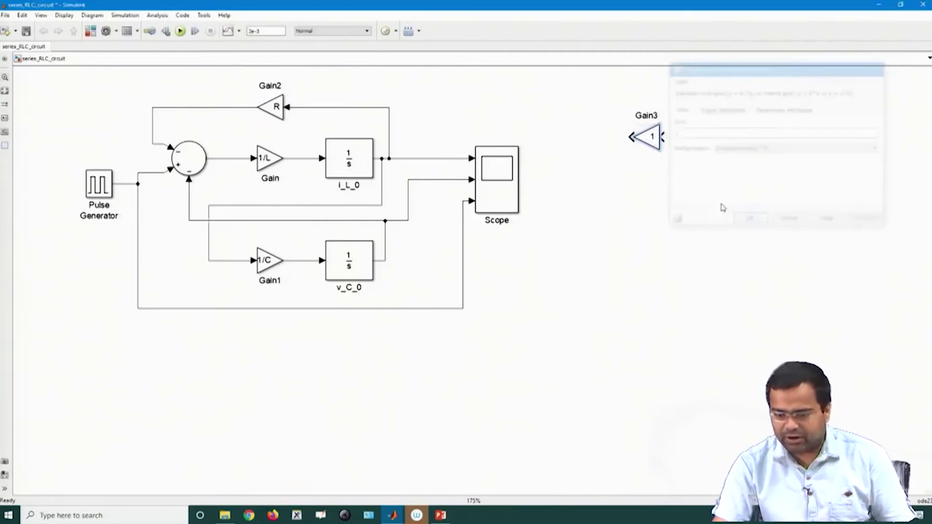
- Flip the unity gain and insert it after the i_L_0 integrator, moving the branch lines so they leave from the gain's output
key(ctrl+i)
click(594, 142)
drag(383, 185, 456, 206)
drag(410, 171, 435, 170)
drag(391, 139, 436, 144)
drag(643, 140, 427, 202)
click(400, 253)
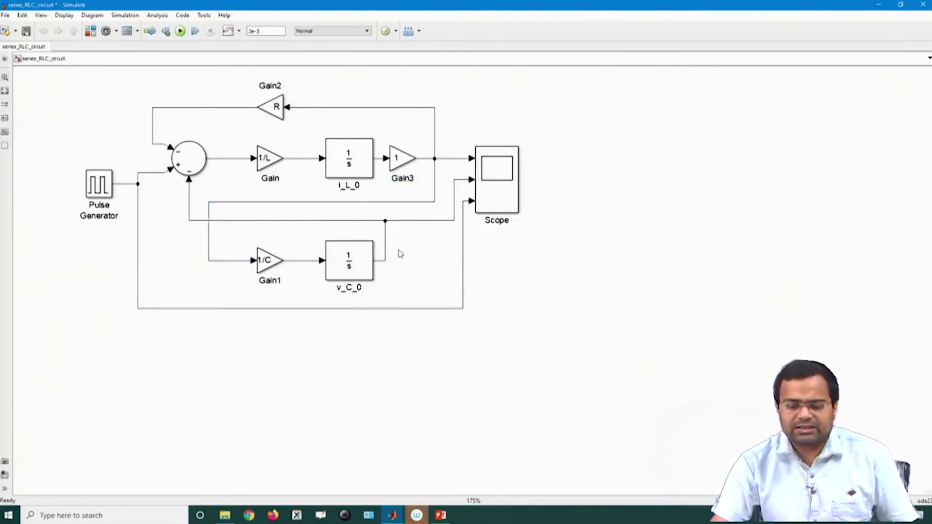
- Copy the unity gain to the v_C_0 integrator's output, delete the old output branches and connect the copy to the Scope's second input
click(398, 161)
drag(398, 161, 403, 267)
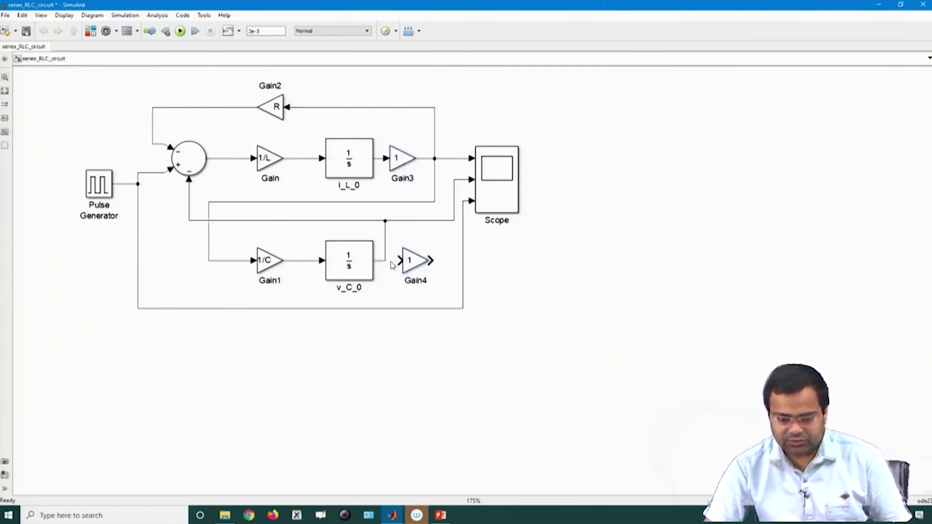
click(385, 242)
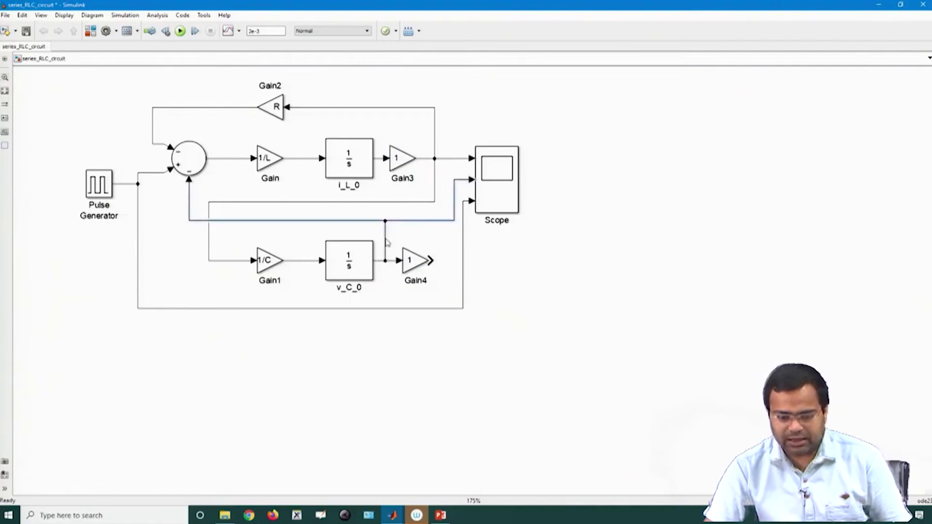
key(Delete)
drag(415, 260, 474, 180)
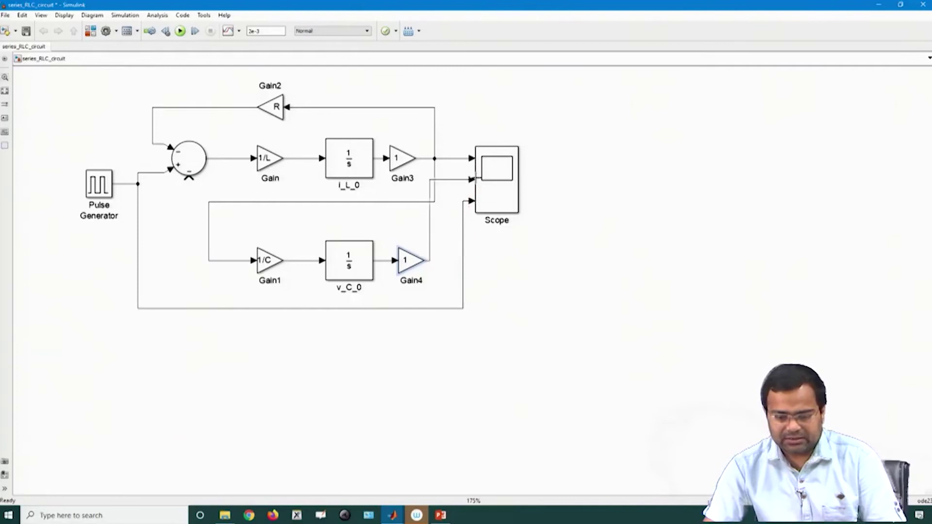
- Reconnect the summing block's lower negative input to the v_C_0 unity gain's output and tidy the line routing
drag(429, 223, 444, 228)
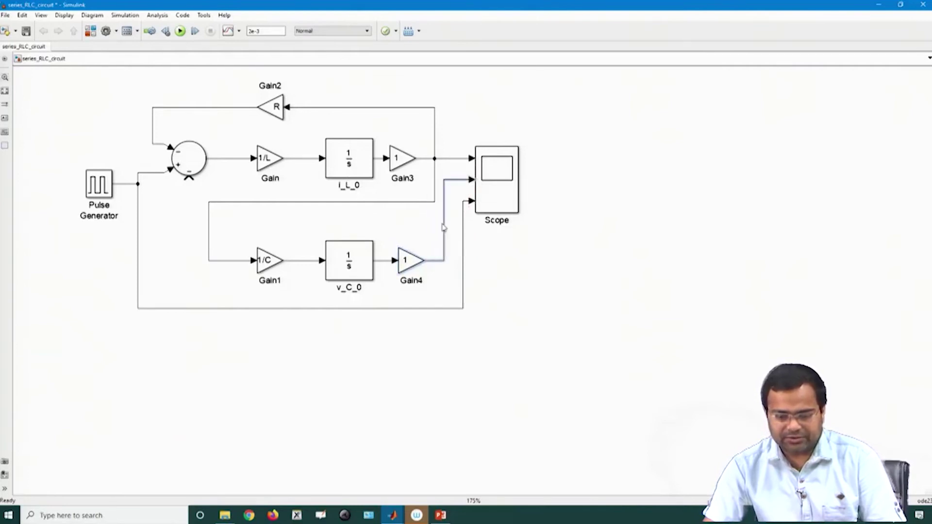
mouse_move(189, 188)
mouse_down()
mouse_move(314, 229)
mouse_move(446, 252)
mouse_up()
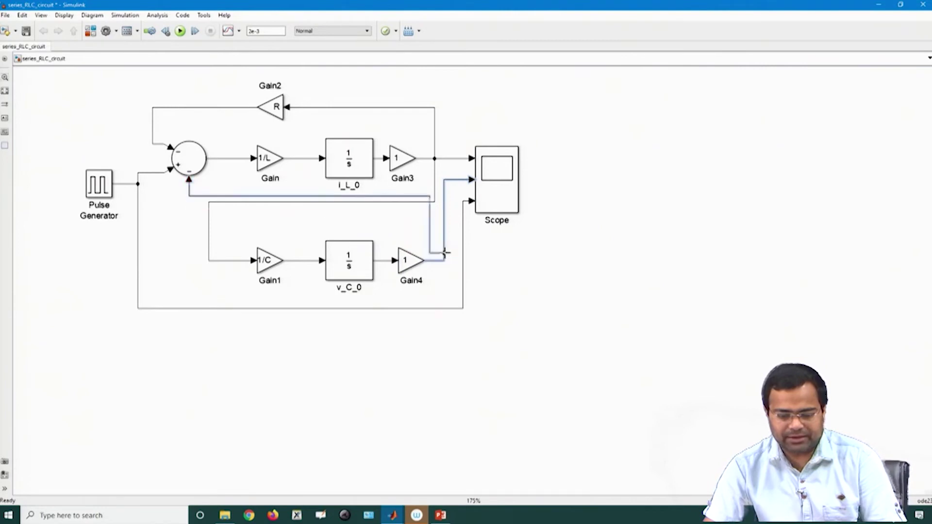
drag(386, 196, 386, 225)
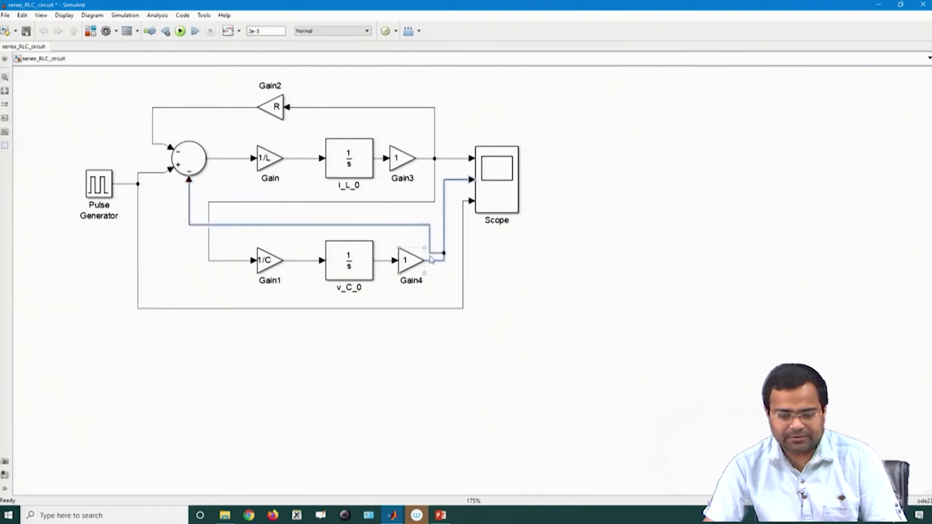
drag(439, 257, 430, 261)
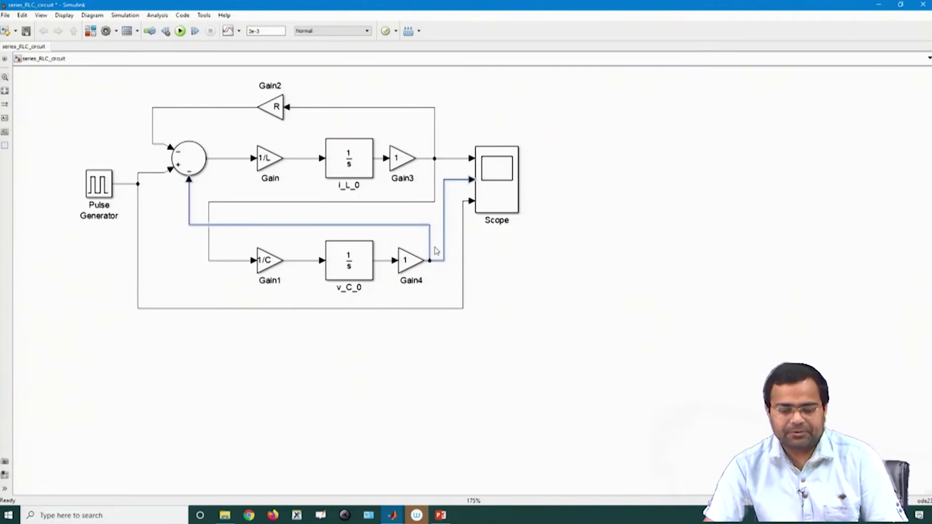
- Save the model and rename the unity gain block after the i_L_0 integrator as i_L
click(487, 275)
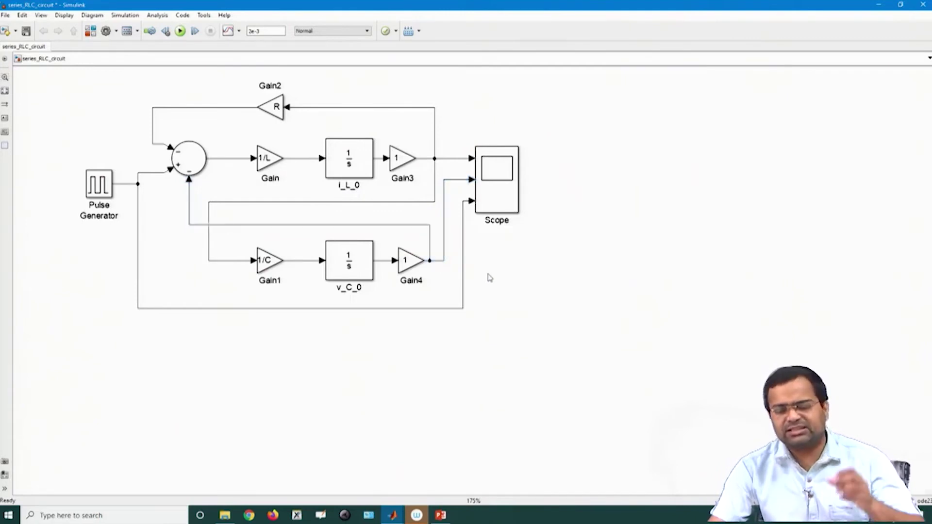
key(ctrl+s)
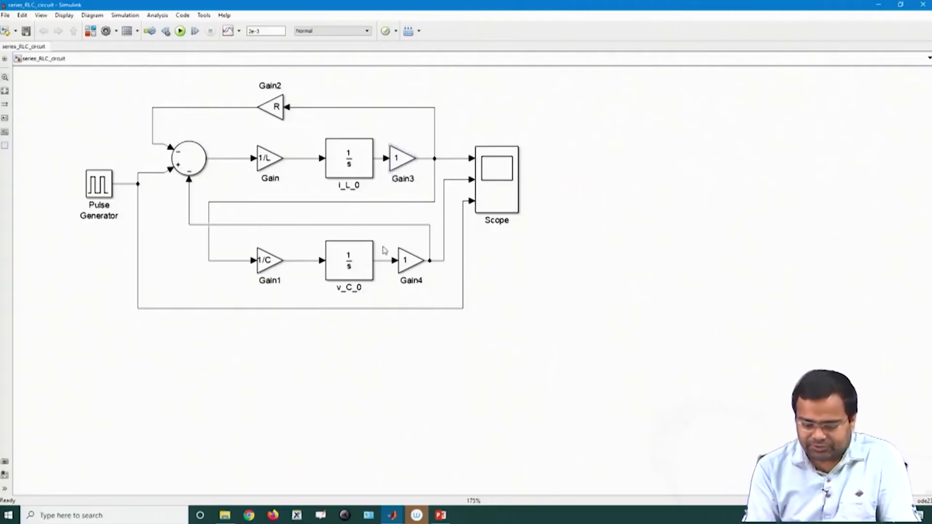
text(i_L)
key(Delete)
key(Delete)
key(Delete)
key(Delete)
key(Delete)
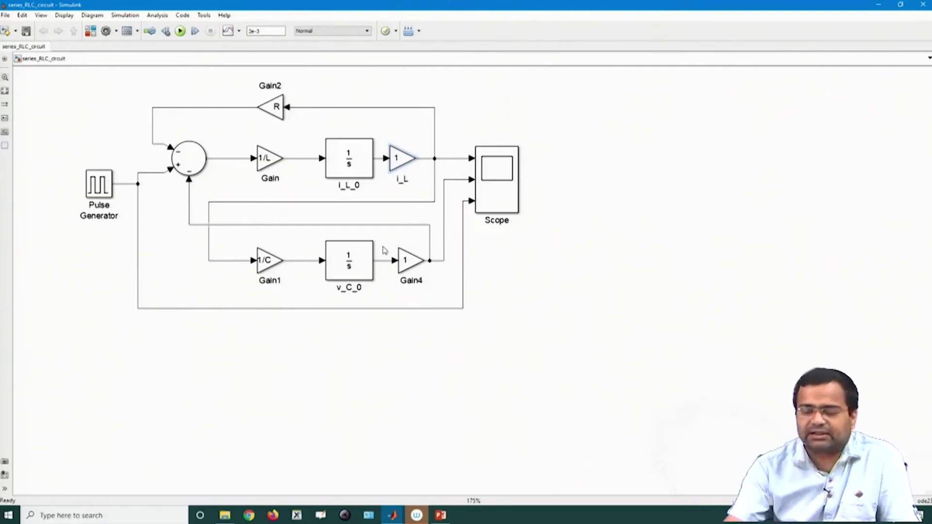
- Rename the unity gain block after the v_C_0 integrator as v_C
click(407, 280)
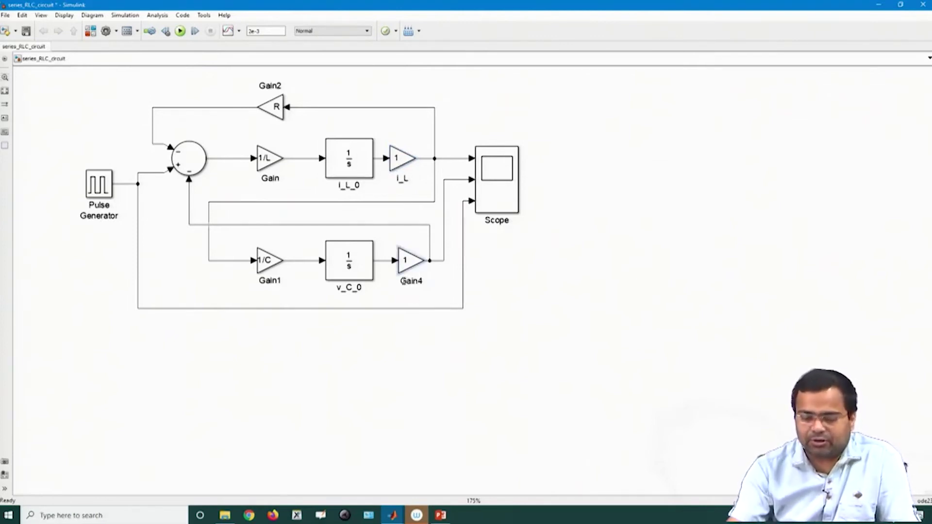
text(v_C)
key(Delete)
key(Delete)
key(Delete)
key(Delete)
key(Delete)
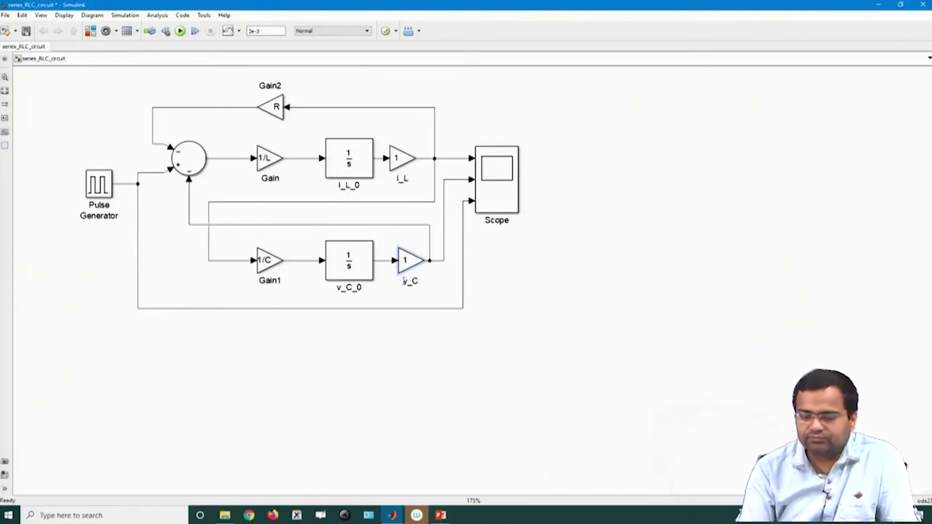
click(424, 345)
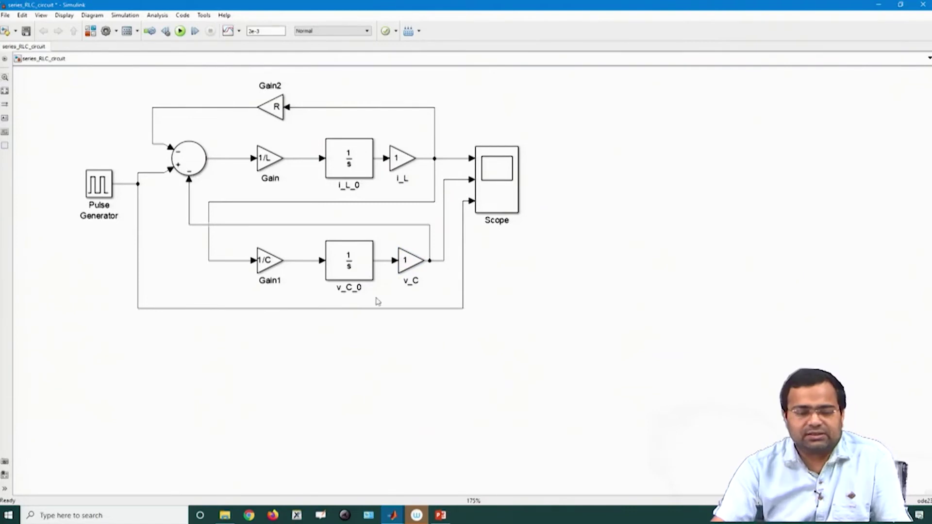
- Try to run the simulation, open the Scope, and read and close the diagnostic report
click(180, 31)
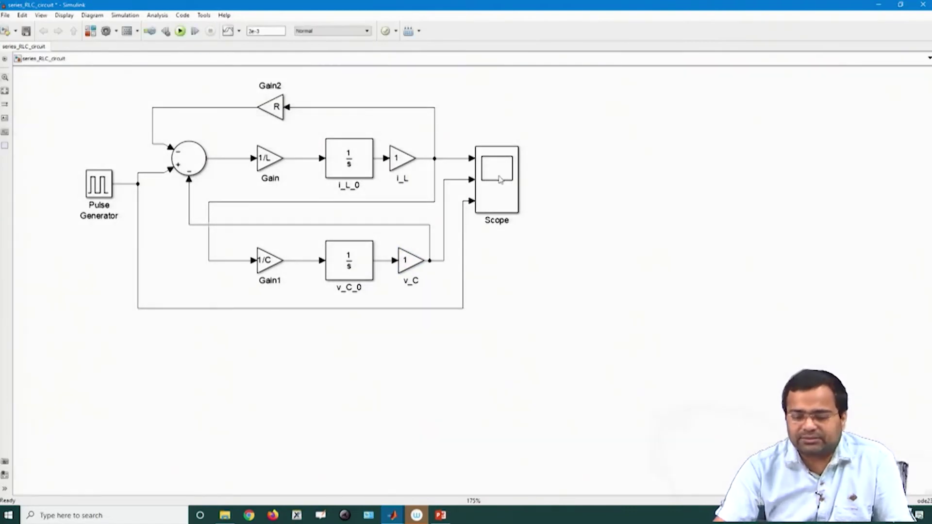
double_click(500, 180)
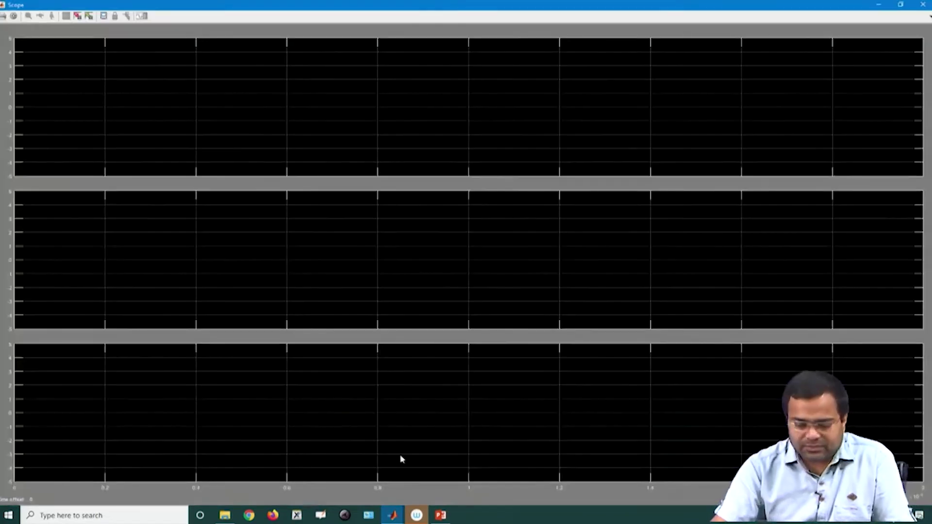
mouse_move(394, 516)
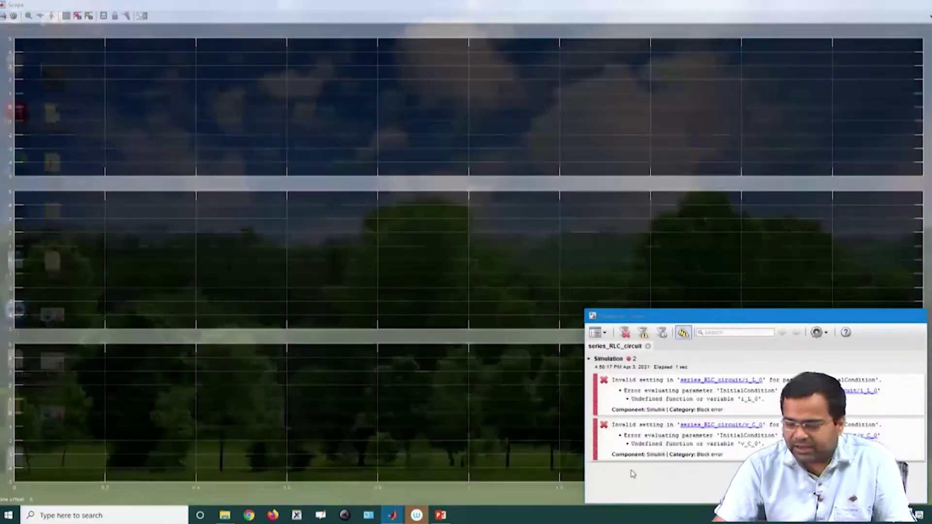
click(634, 472)
mouse_move(702, 420)
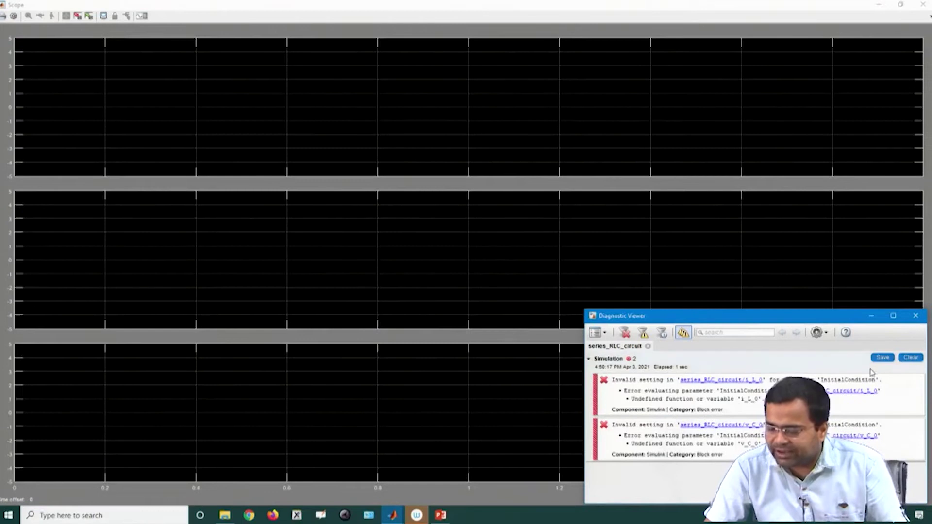
click(915, 316)
- Switch to MATLAB and run the parameter_series_RLC.m script to load the circuit parameters and initial conditions into the workspace
mouse_move(385, 513)
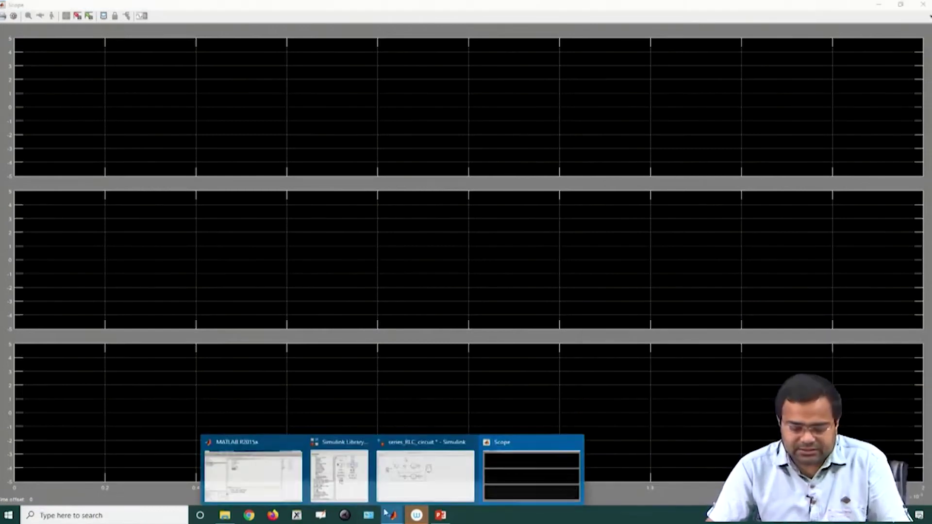
click(232, 473)
click(437, 223)
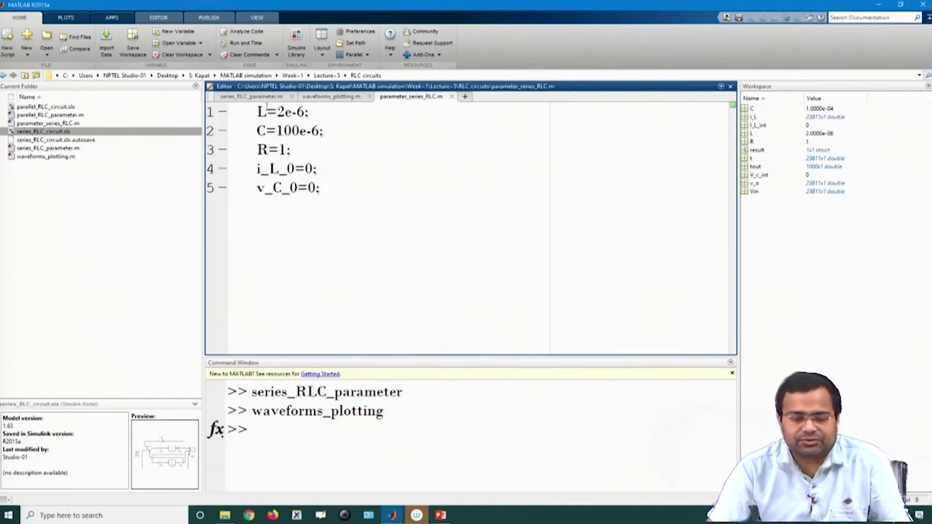
click(158, 18)
click(266, 36)
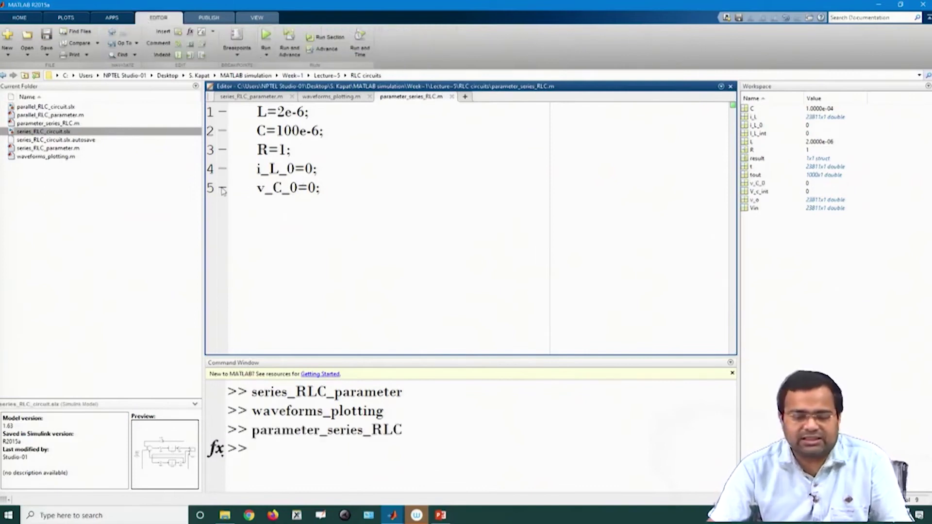
drag(319, 188, 258, 169)
click(779, 228)
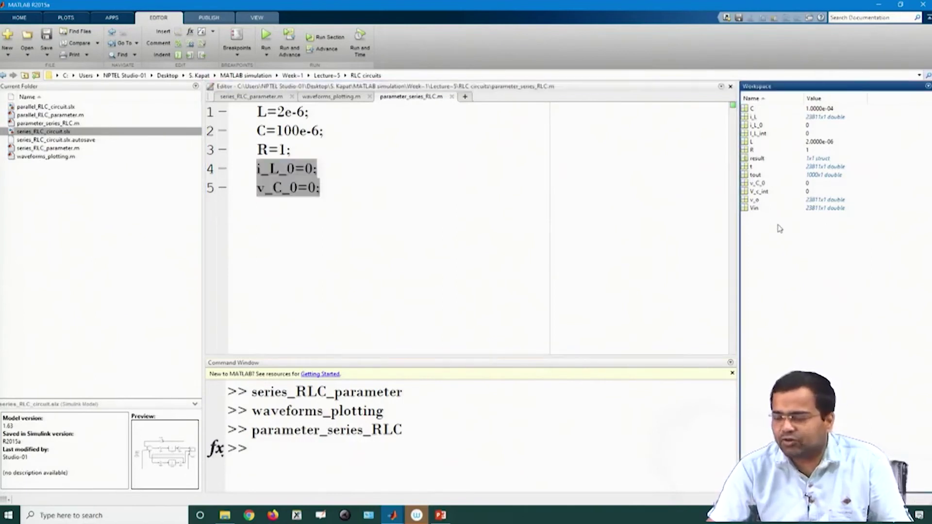
- Switch to the Simulink model, run the simulation and autoscale the waveforms in the Scope
mouse_move(402, 518)
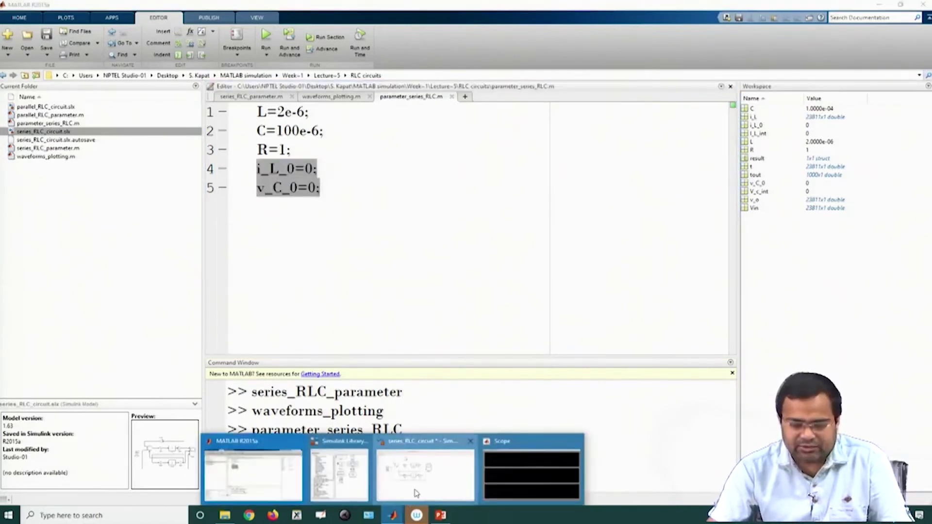
click(340, 473)
click(180, 31)
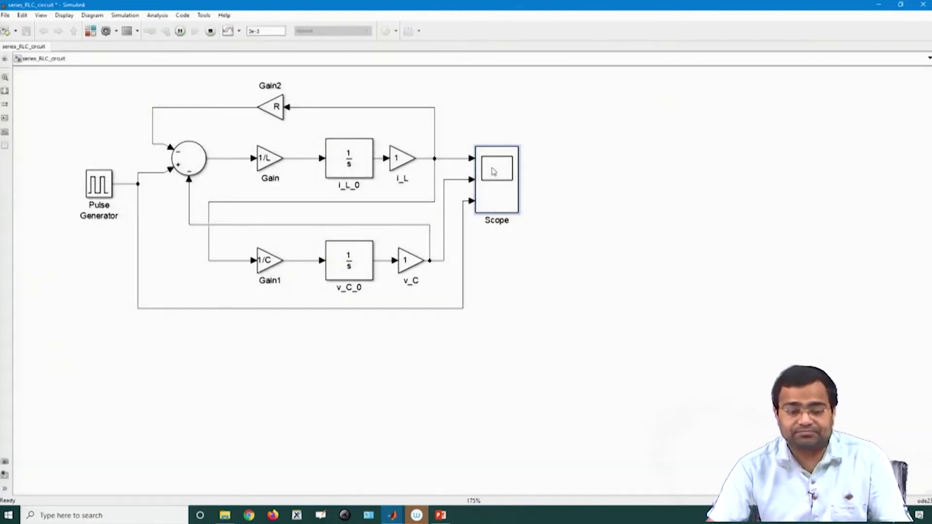
double_click(493, 171)
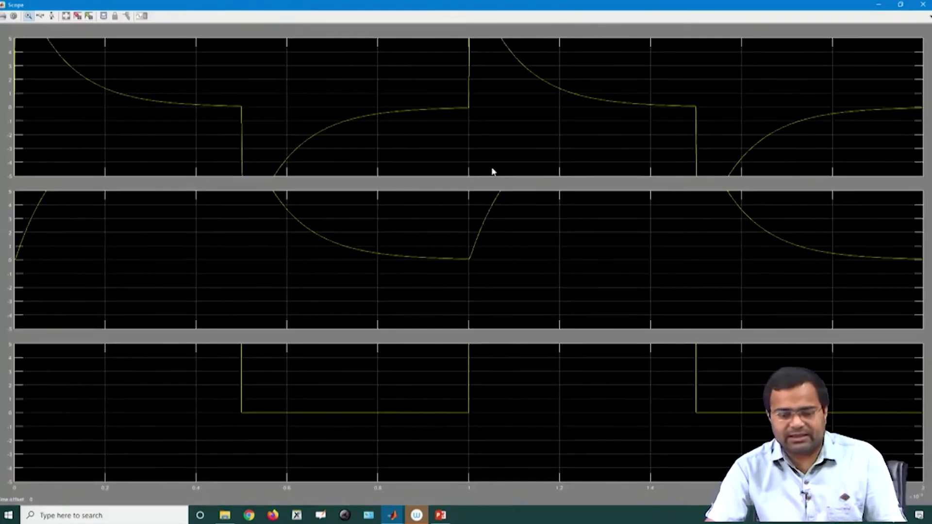
click(66, 17)
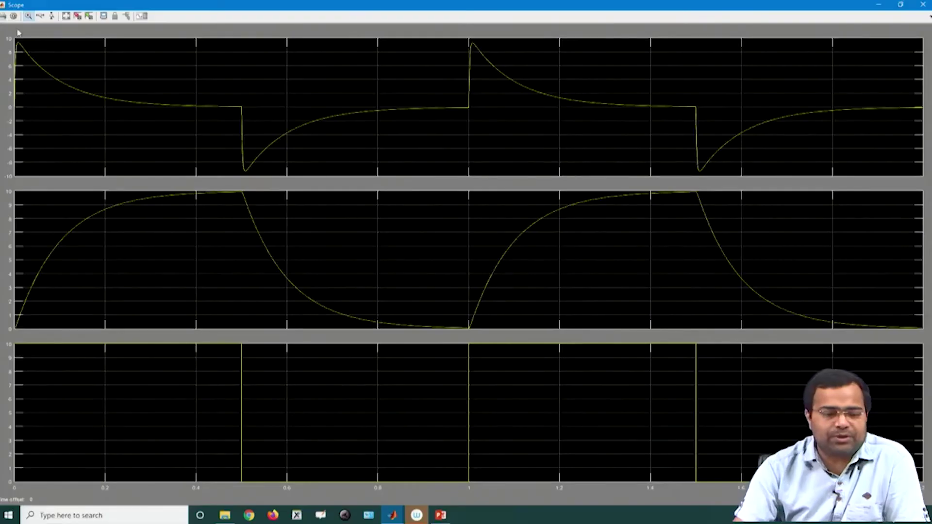
click(14, 18)
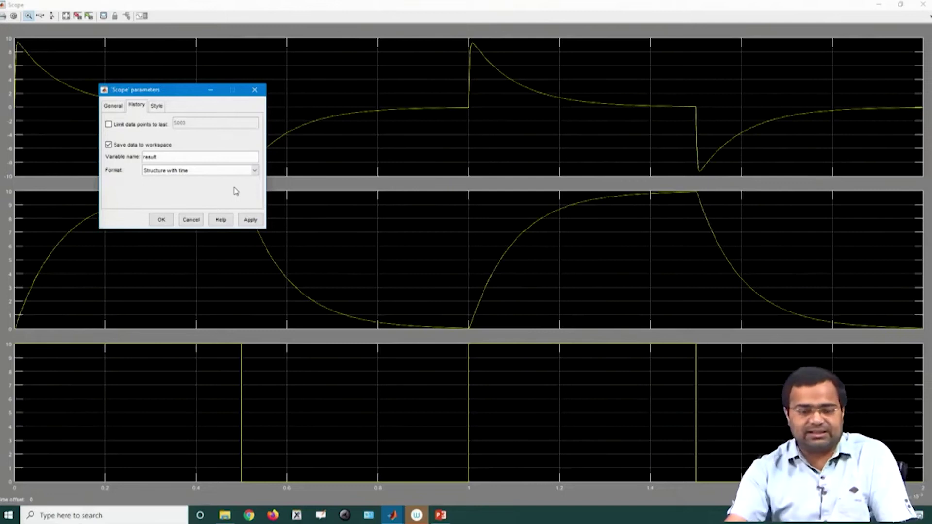
click(163, 220)
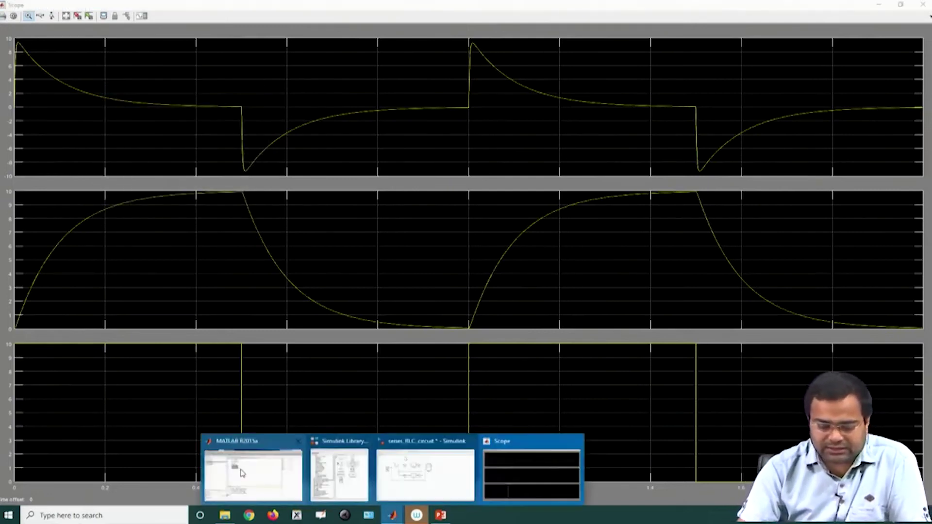
click(252, 461)
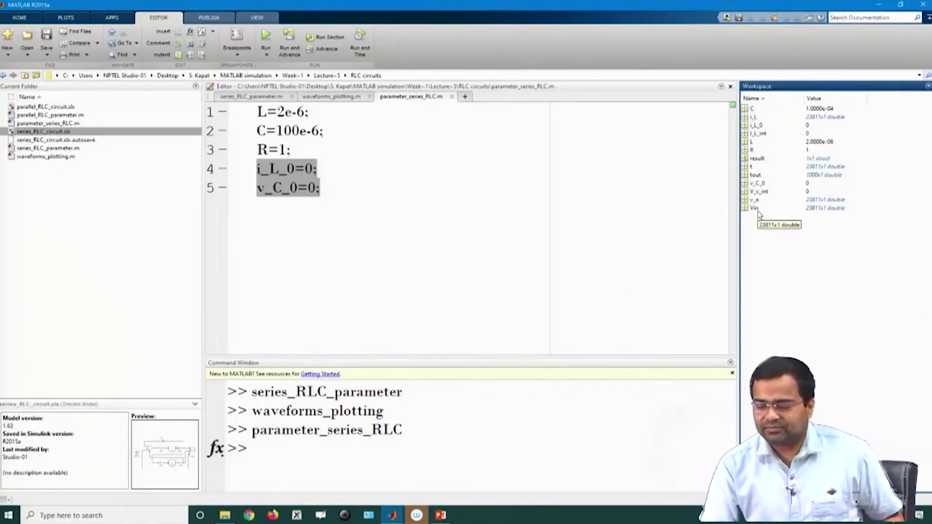
click(749, 160)
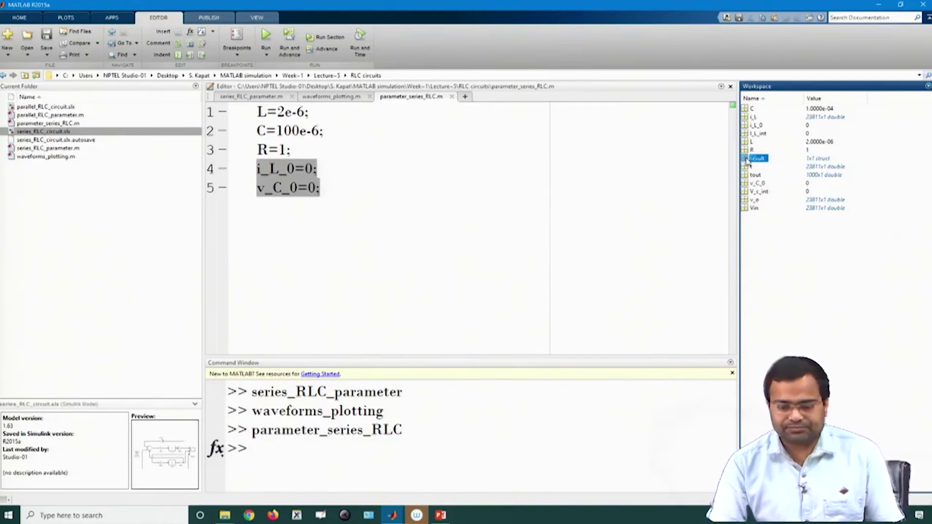
double_click(748, 160)
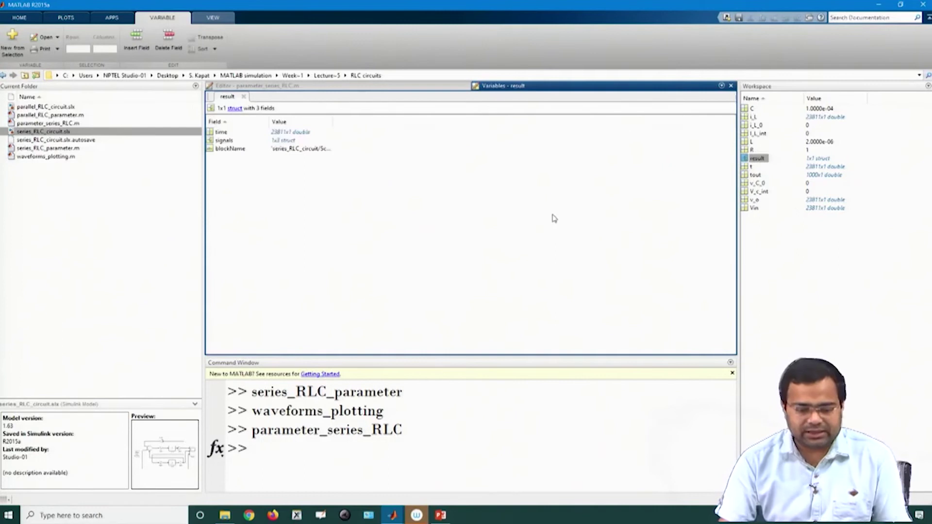
click(211, 132)
double_click(219, 132)
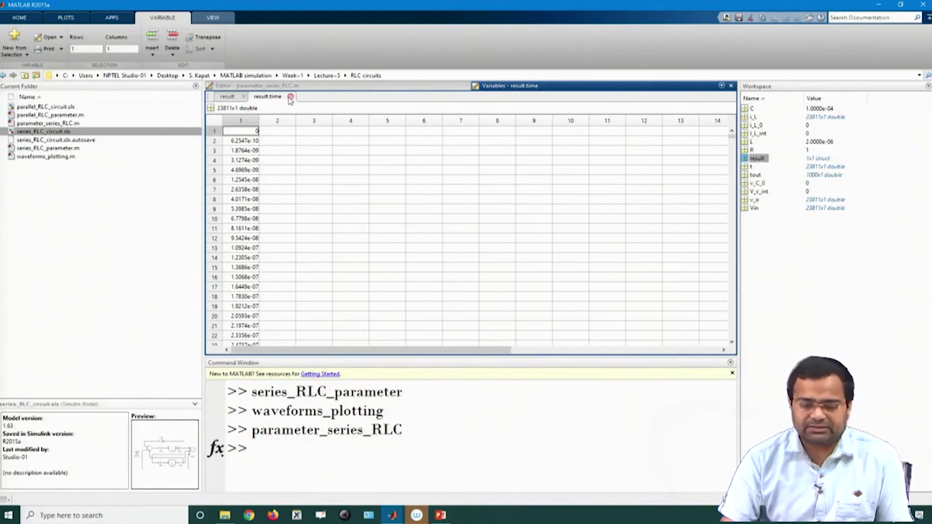
- Assign the logged time vector with t=result.time; in the enlarged Command Window and check t in the workspace
click(298, 454)
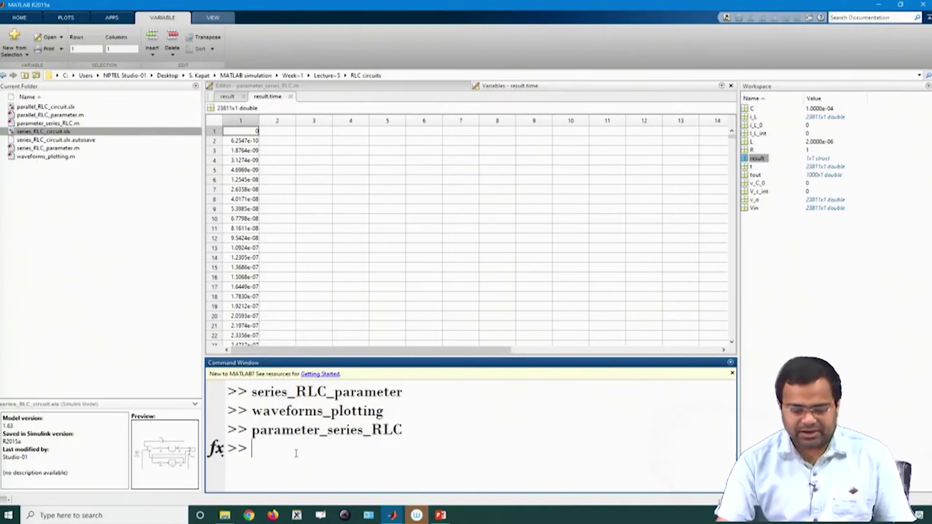
text(t=result.time;)
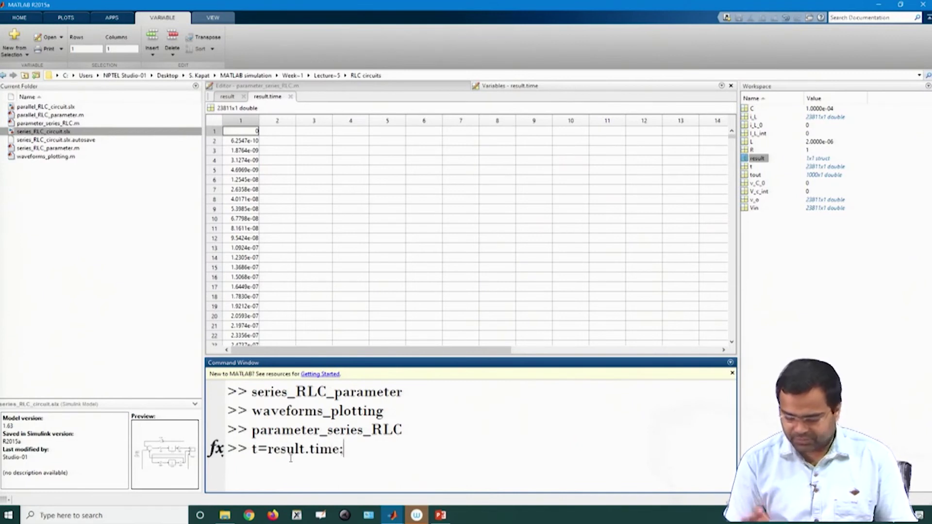
key(Return)
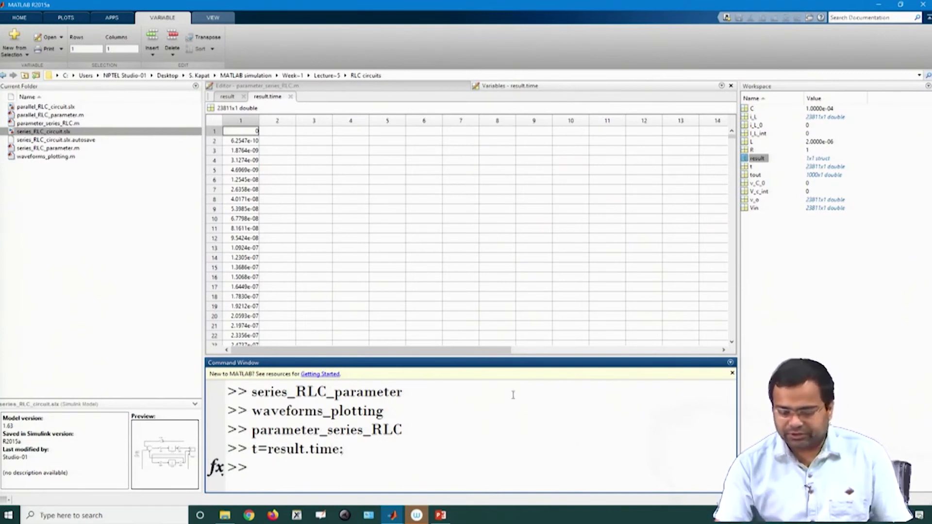
drag(535, 357, 534, 266)
click(748, 168)
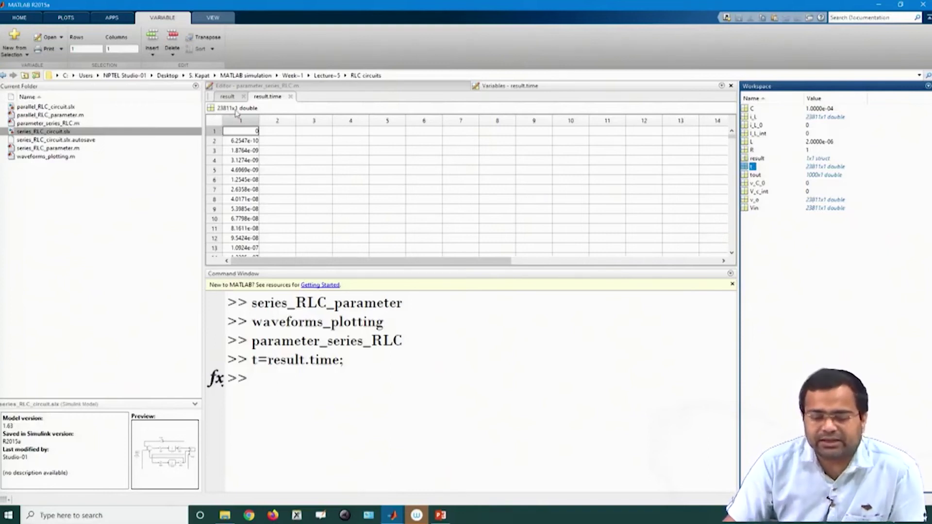
click(820, 167)
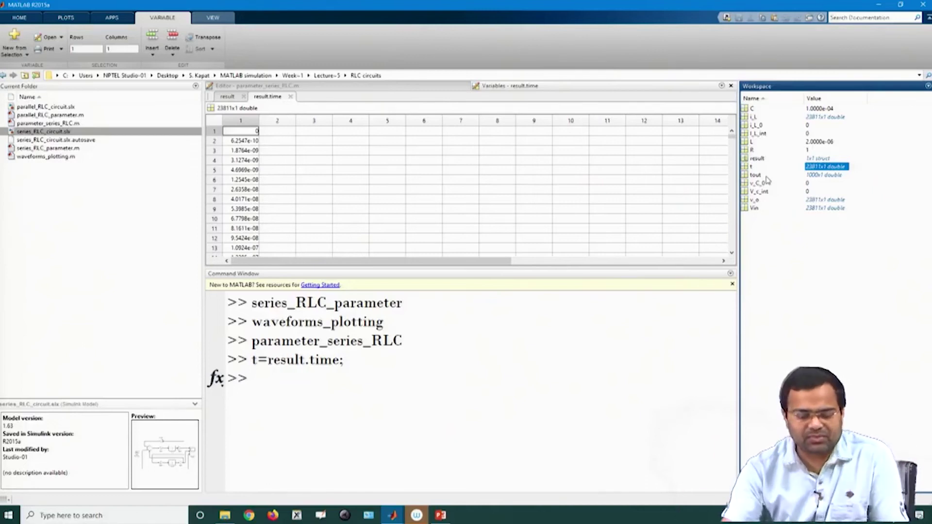
- Close the time data, select the result structure's signals field, and examine the Scope's inputs in the Simulink model before returning to MATLAB
click(292, 97)
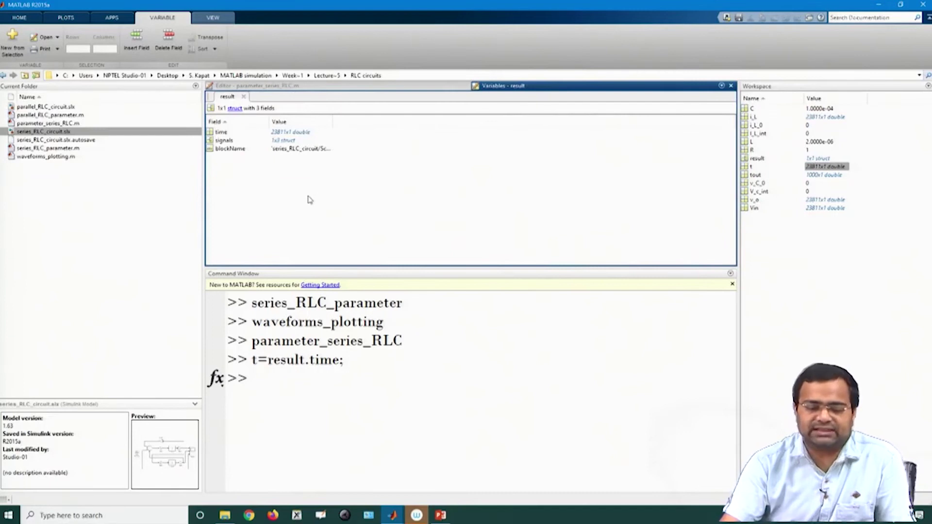
click(223, 141)
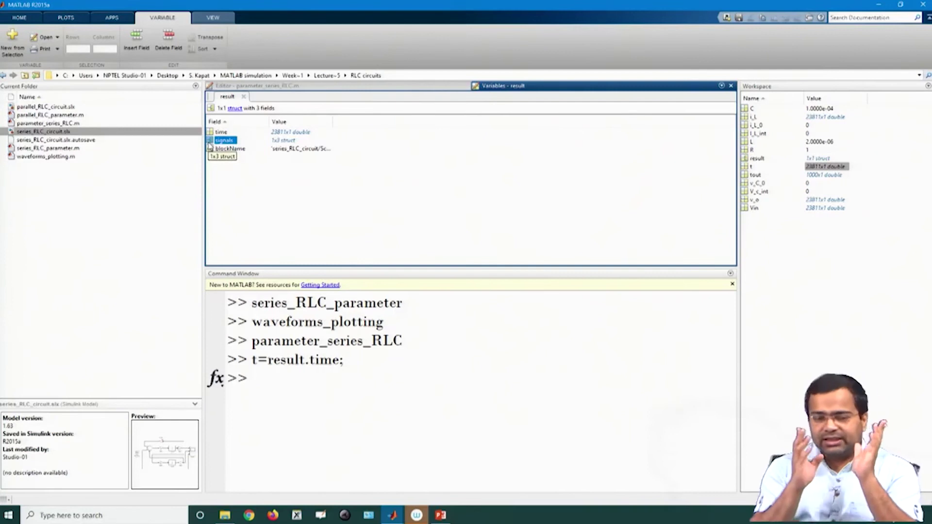
mouse_move(393, 519)
click(443, 456)
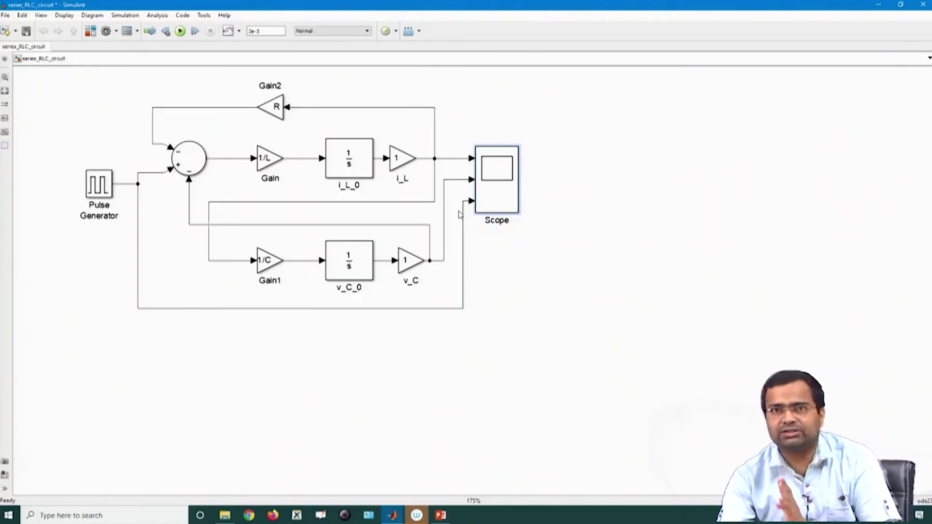
click(398, 517)
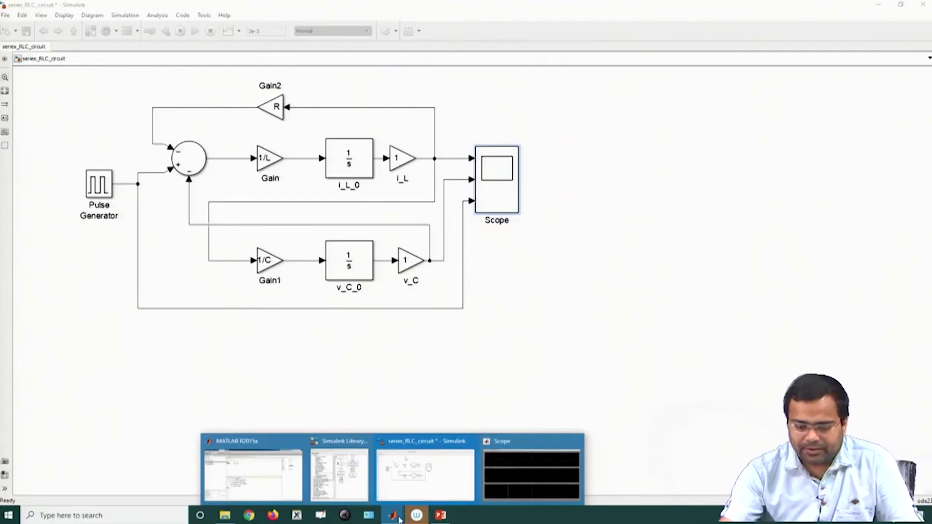
click(334, 483)
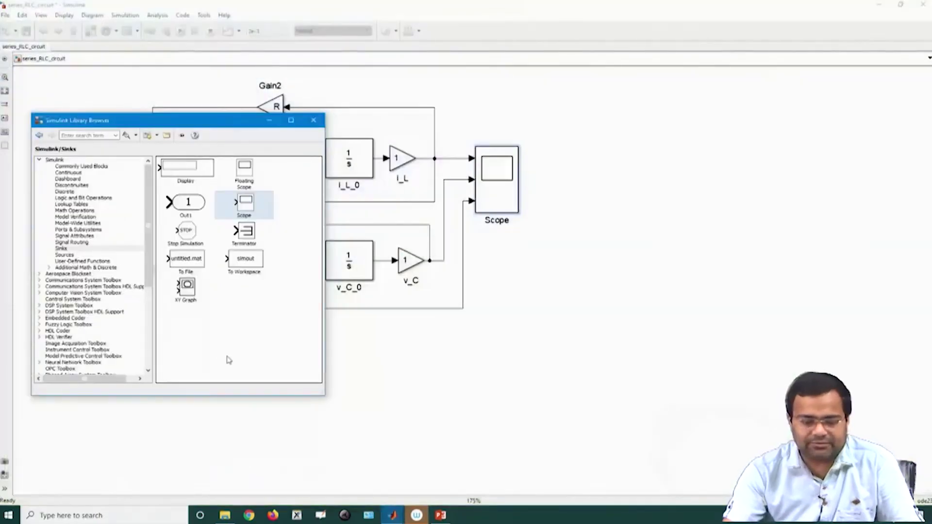
click(392, 515)
click(238, 452)
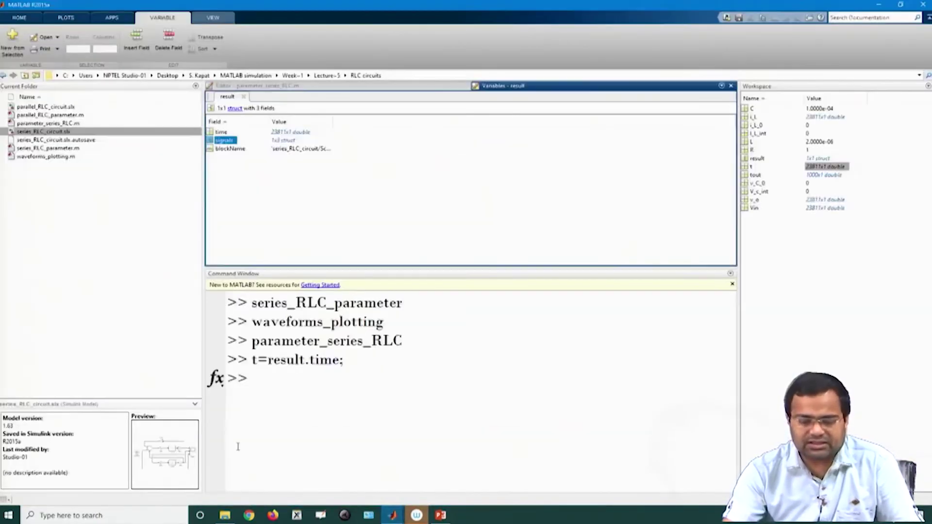
- Open the signals field of the result structure, examine its three entries, and open the first entry's values
double_click(224, 140)
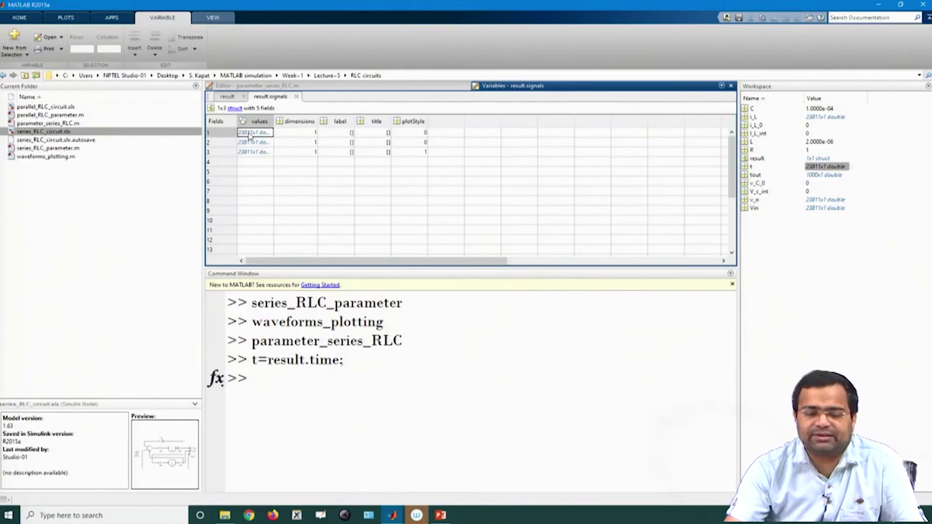
click(214, 136)
click(214, 144)
click(214, 152)
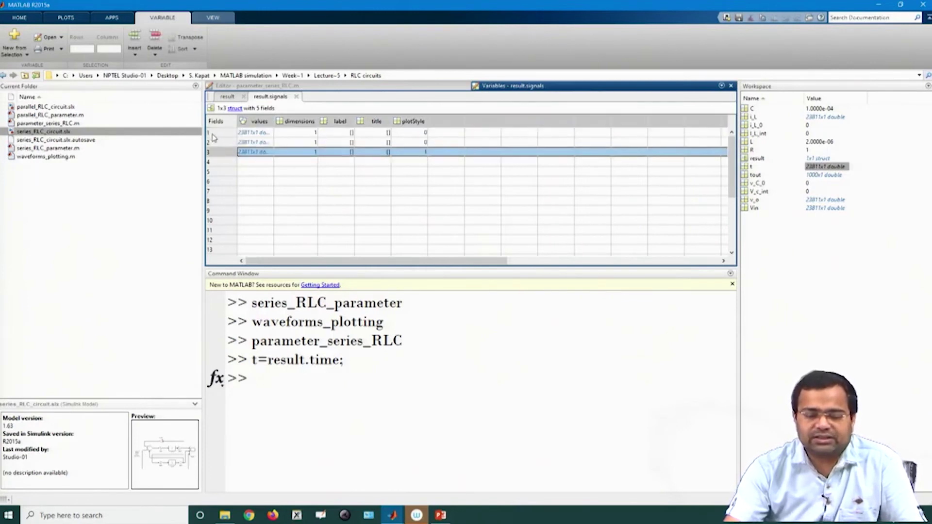
click(214, 137)
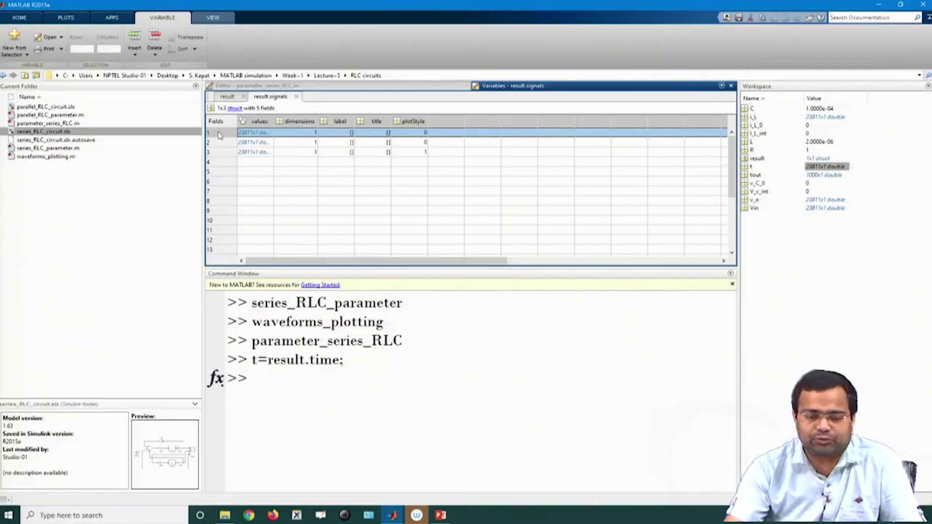
click(218, 143)
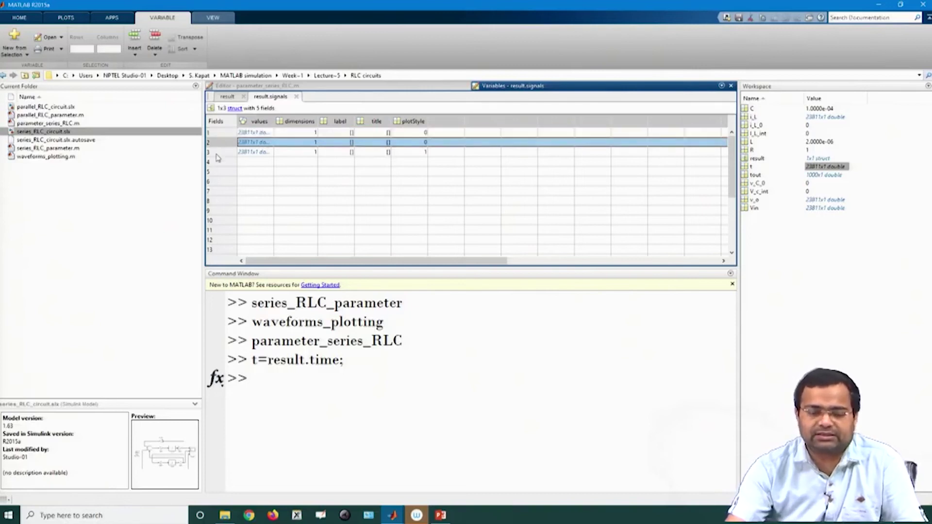
click(218, 153)
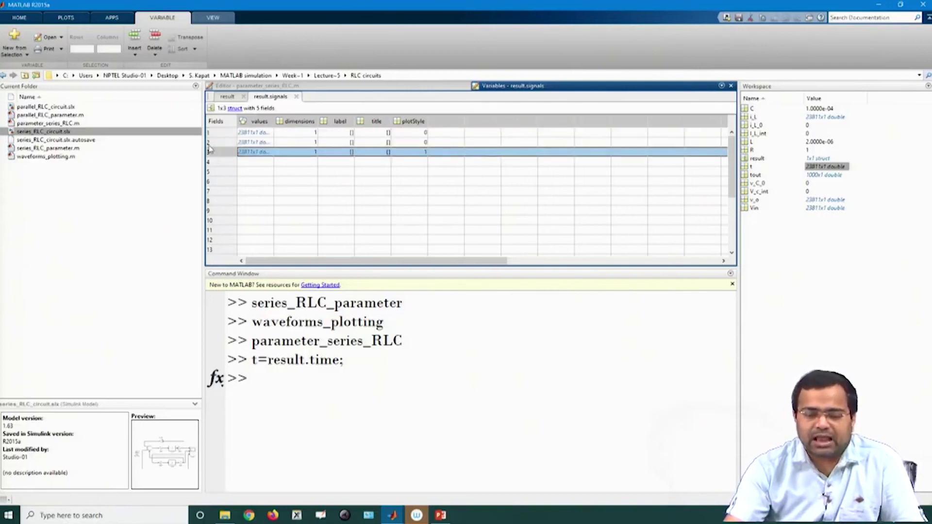
double_click(264, 133)
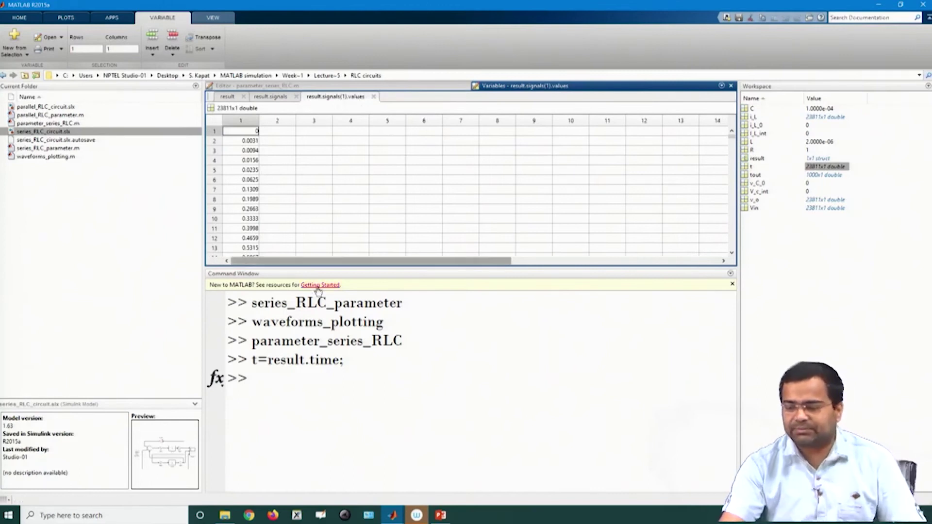
- Assign the first logged signal with x=result.signals(1).values; in the Command Window and check x in the workspace
click(271, 381)
text(x=)
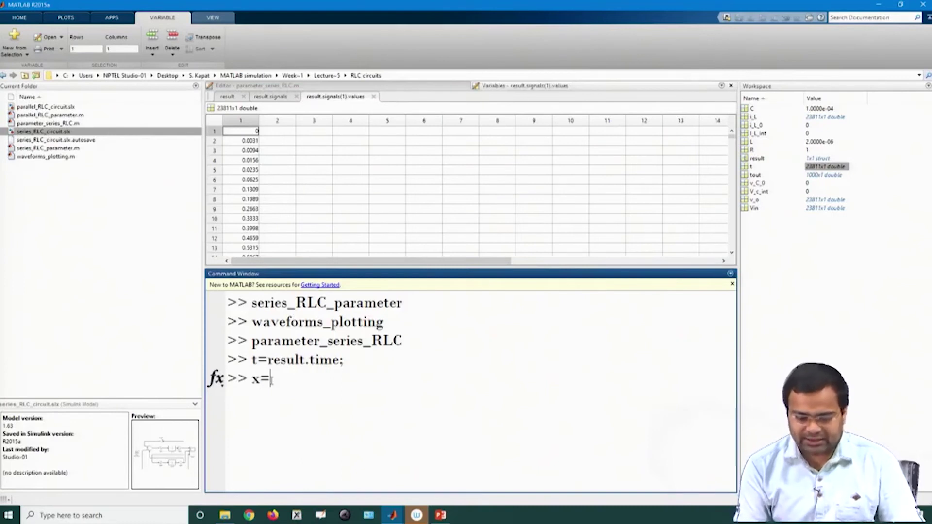
text(result)
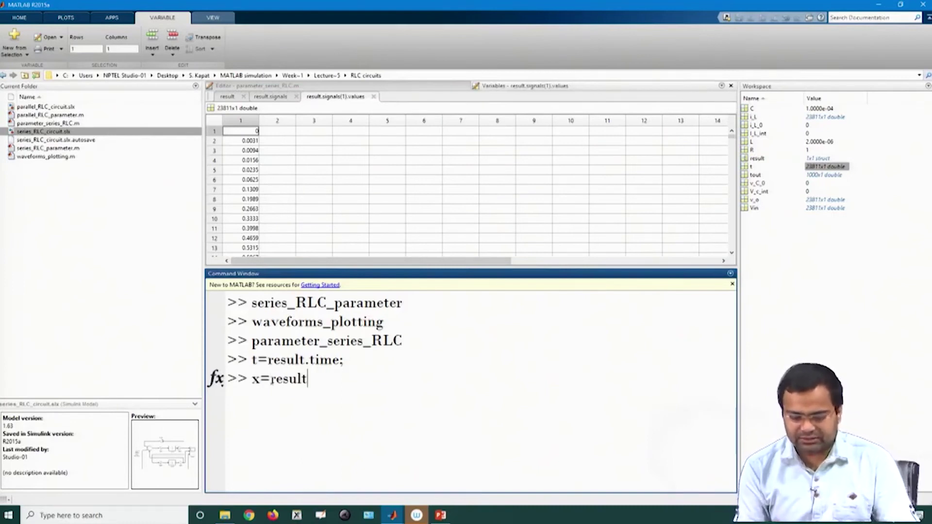
text(.sigbals)
key(BackSpace)
key(BackSpace)
key(BackSpace)
key(BackSpace)
text(nals)
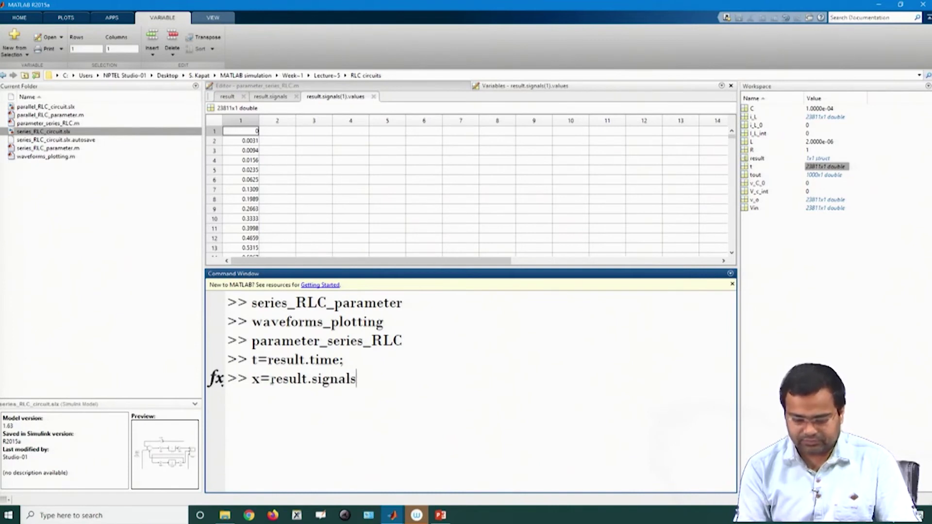
text((1).value)
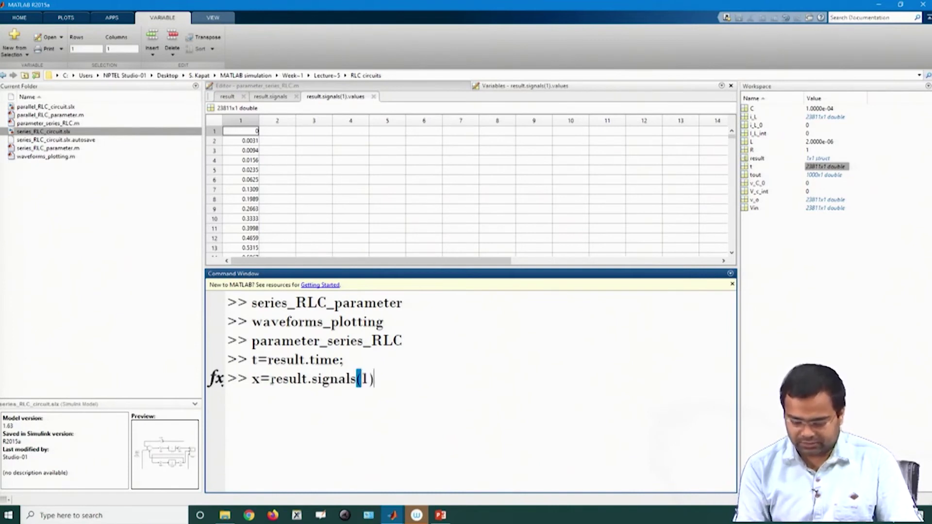
text(s;)
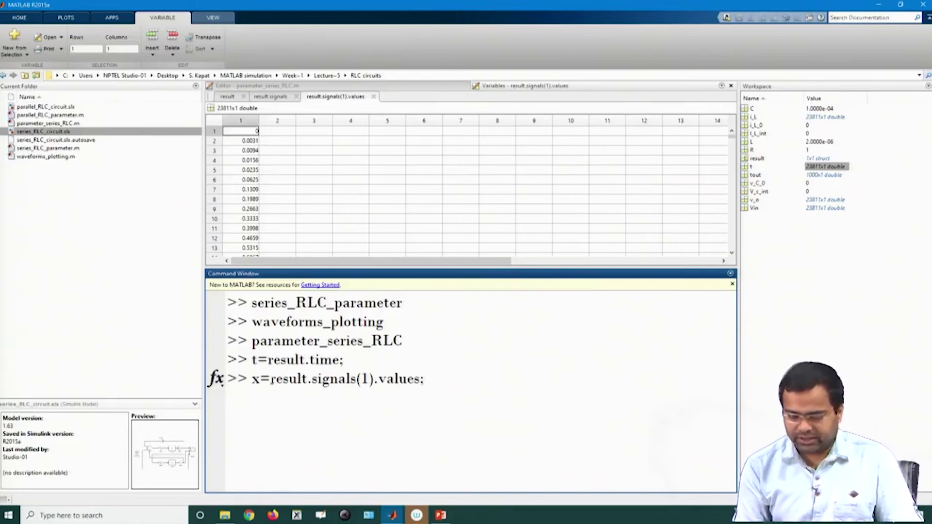
key(Return)
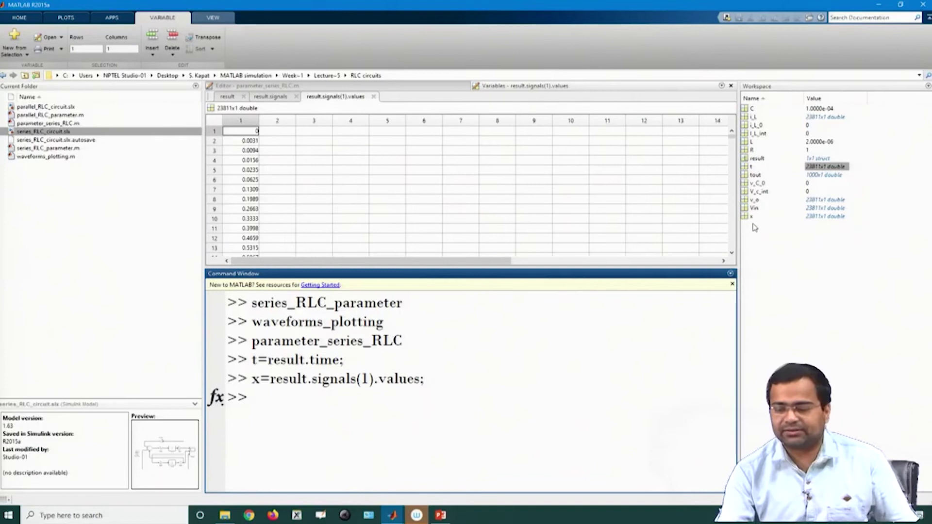
click(753, 217)
click(806, 217)
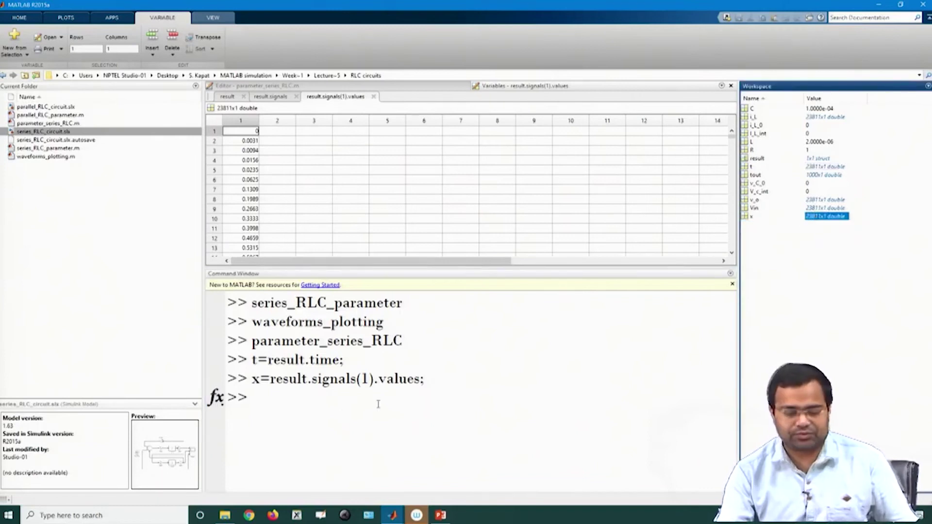
- Adapt the recalled assignment to y=result.signals(2).values; and run it to extract the second logged signal
click(309, 413)
key(Up)
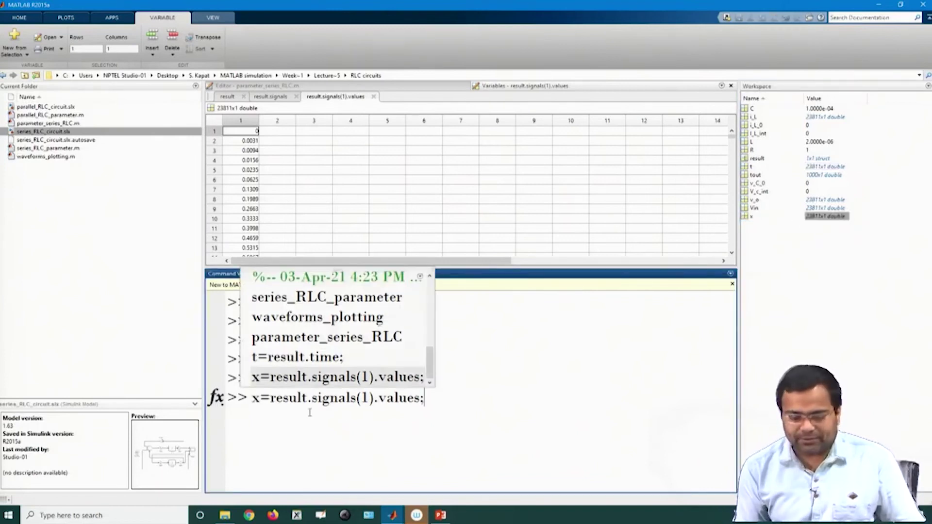
key(Left)
key(Left)
key(Left)
key(Left)
key(Left)
key(Left)
key(Left)
key(Left)
key(Left)
key(BackSpace)
text(2)
key(Left)
key(Left)
key(Left)
key(Left)
key(Left)
key(Left)
key(Left)
key(Left)
key(Left)
key(Left)
key(Left)
key(Left)
key(Left)
key(Left)
key(Left)
key(Left)
key(Left)
key(Left)
key(Delete)
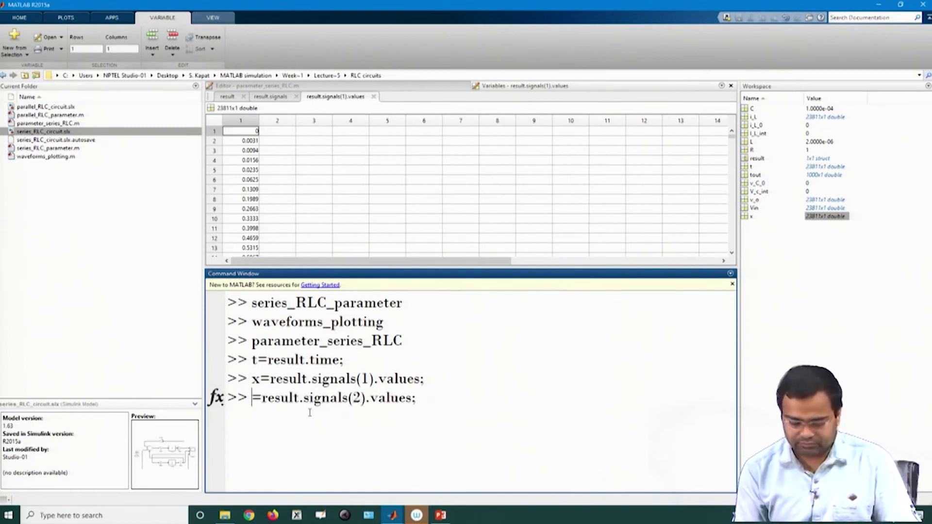
text(y)
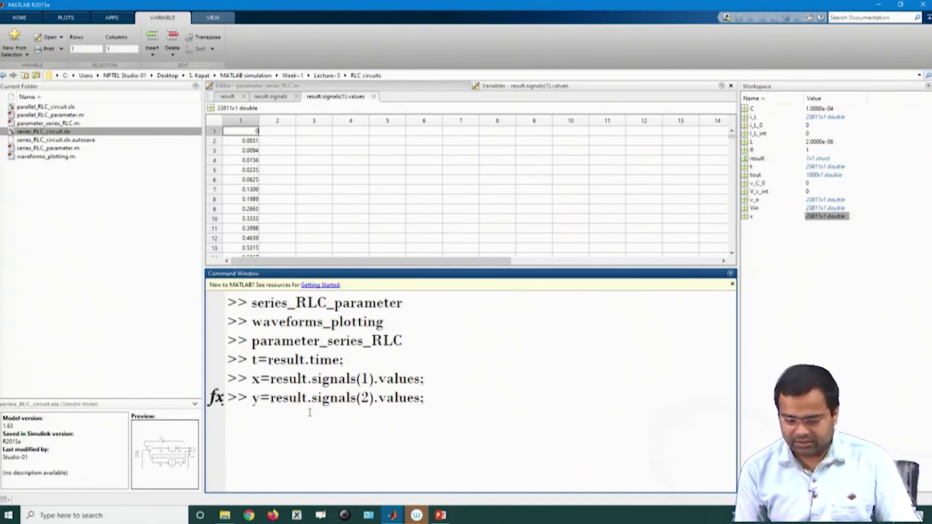
key(Up)
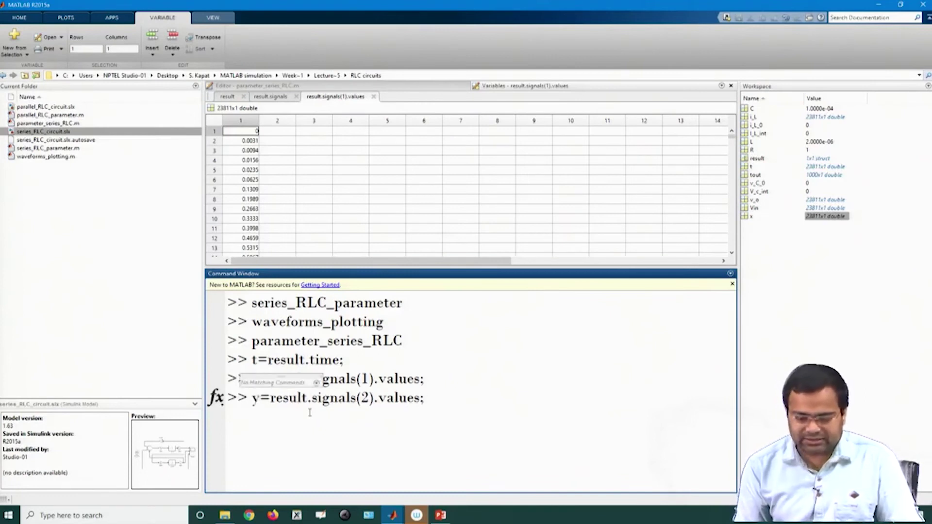
key(Return)
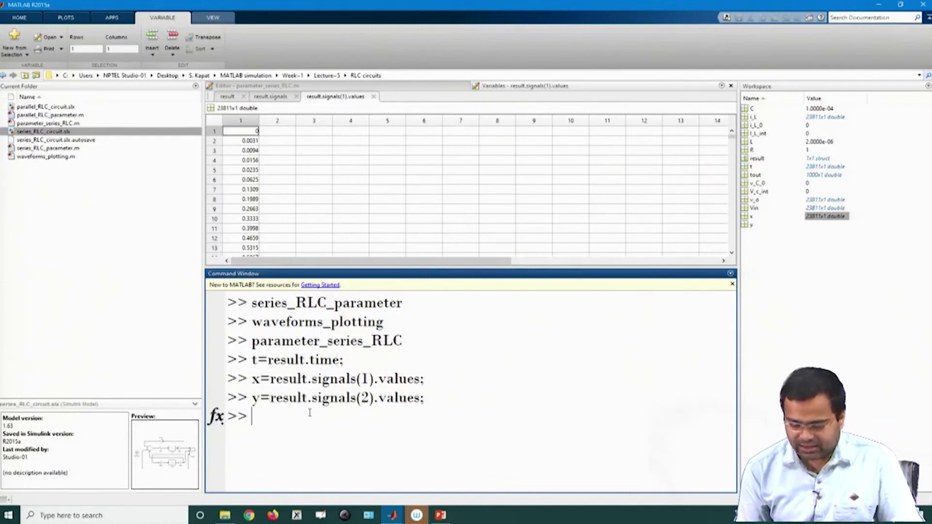
- Adapt the recalled assignment to z=result.signals(3).values; and run it to extract the third logged signal
key(Up)
key(Left)
key(Left)
key(Left)
key(Left)
key(Left)
key(Left)
key(Left)
key(Left)
key(Left)
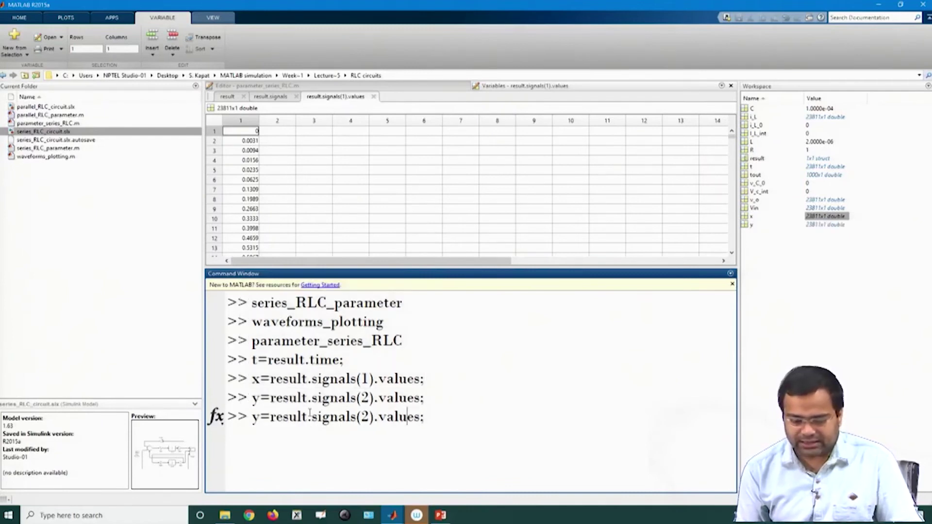
key(BackSpace)
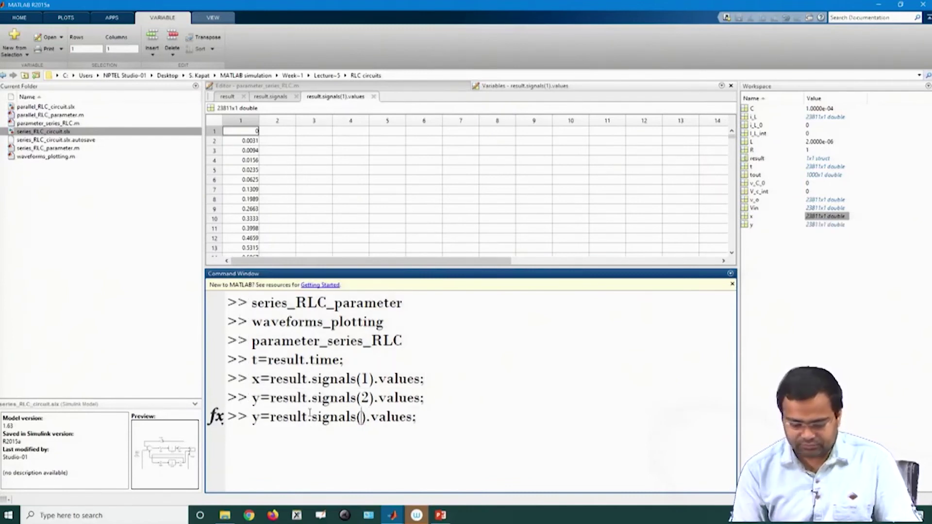
text(3)
key(Left)
key(Left)
key(Left)
key(Left)
key(Left)
key(Left)
key(Left)
key(Left)
key(Left)
key(Left)
key(Left)
key(Left)
key(Left)
key(Left)
key(Left)
key(Left)
key(Left)
key(Left)
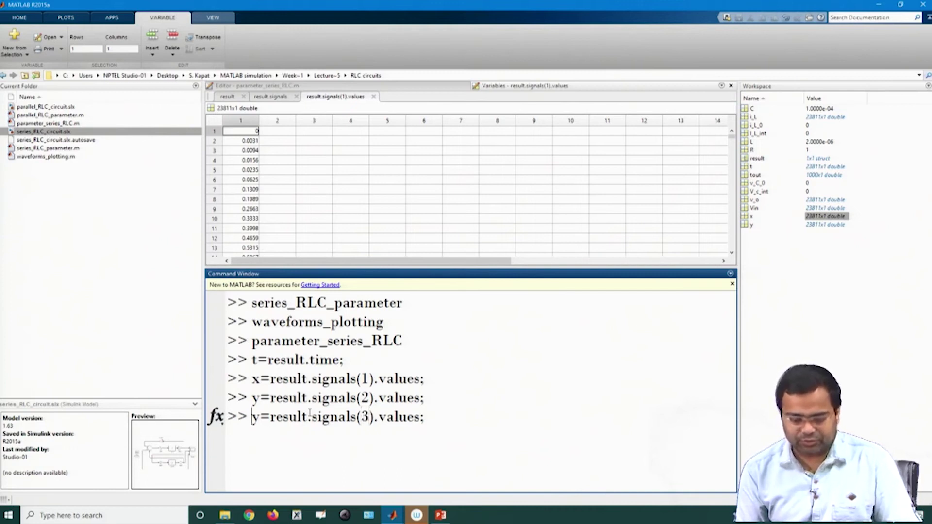
key(Delete)
text(z)
key(Return)
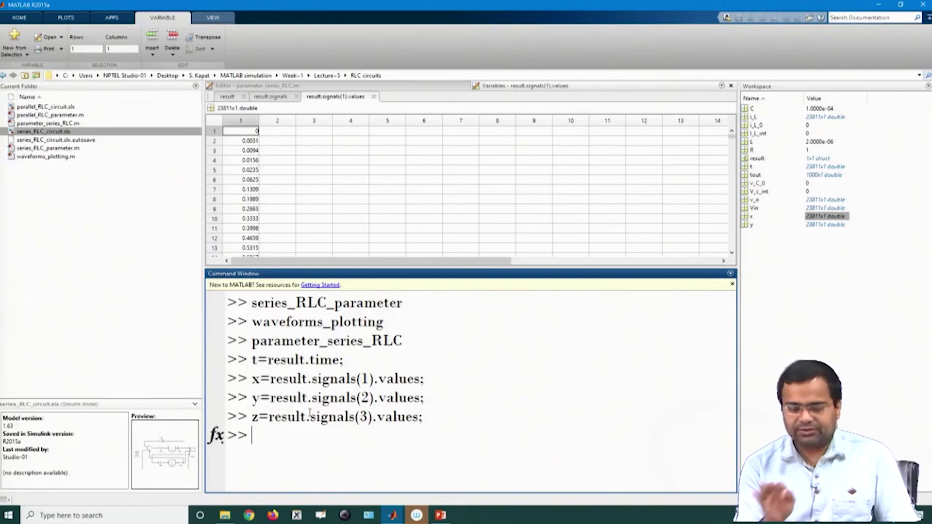
- Check the extracted variables t, x, y and z in the workspace
click(253, 86)
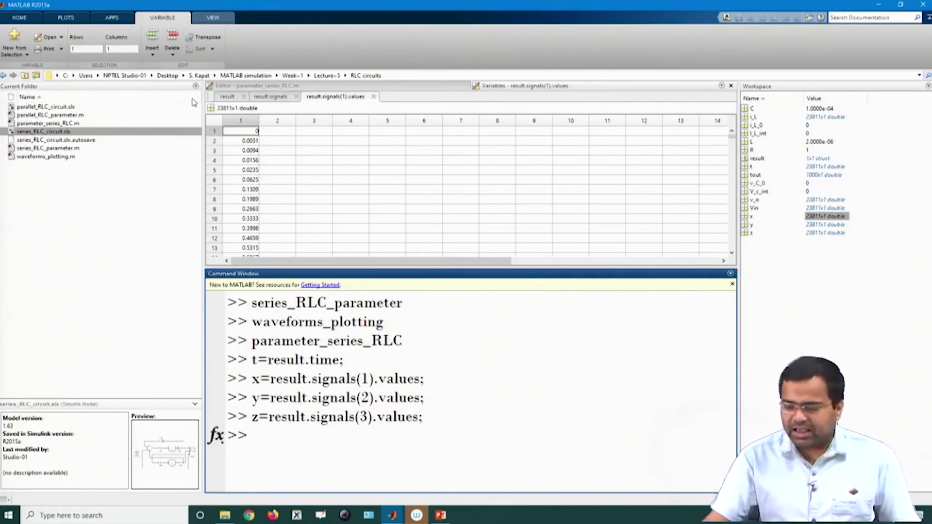
click(745, 168)
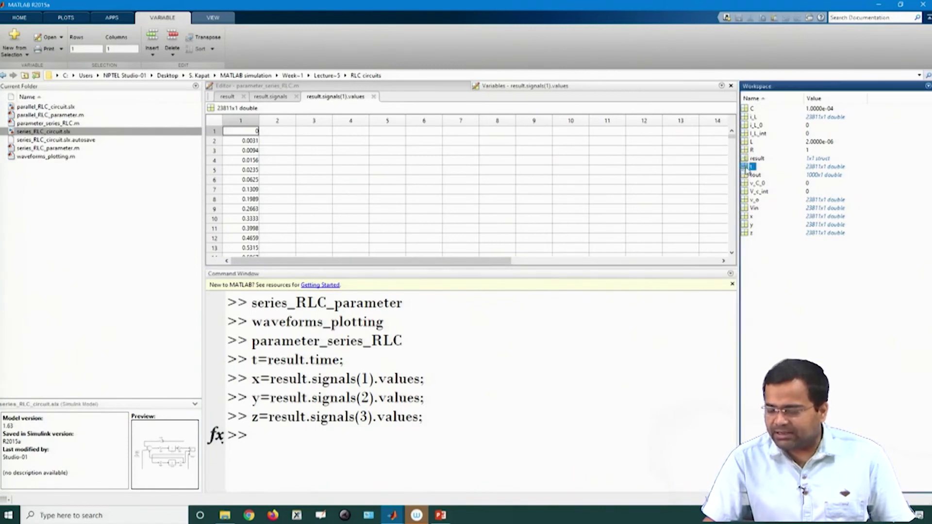
click(747, 216)
click(747, 224)
click(748, 233)
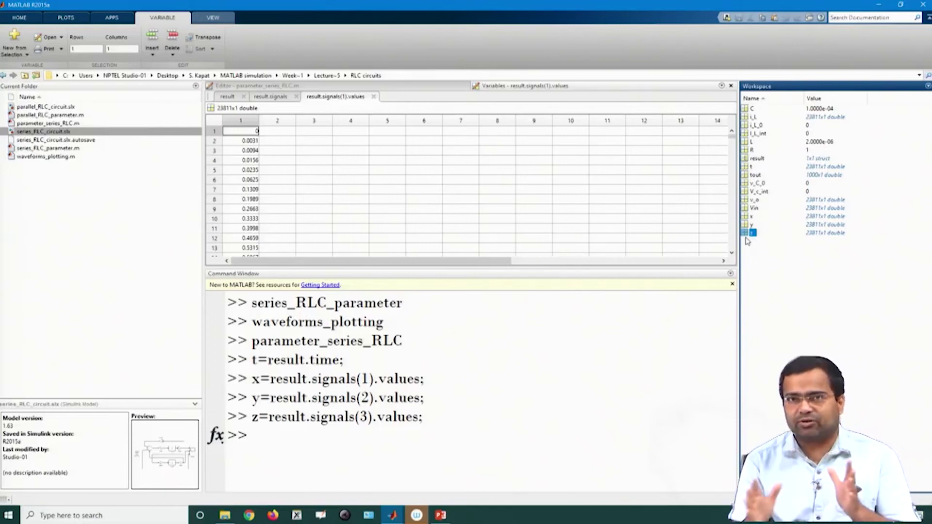
- Plot the first signal against time with plot(t,x) and maximize the figure window
click(271, 442)
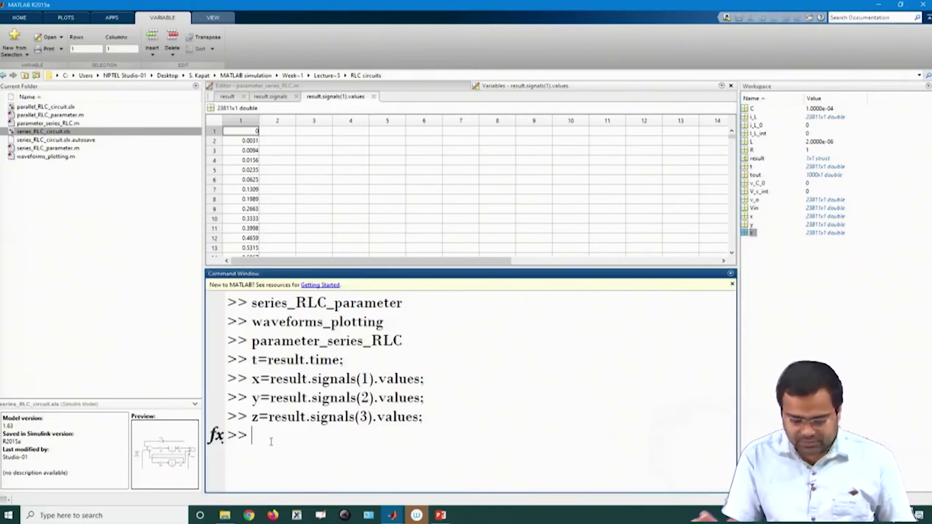
text(plot()
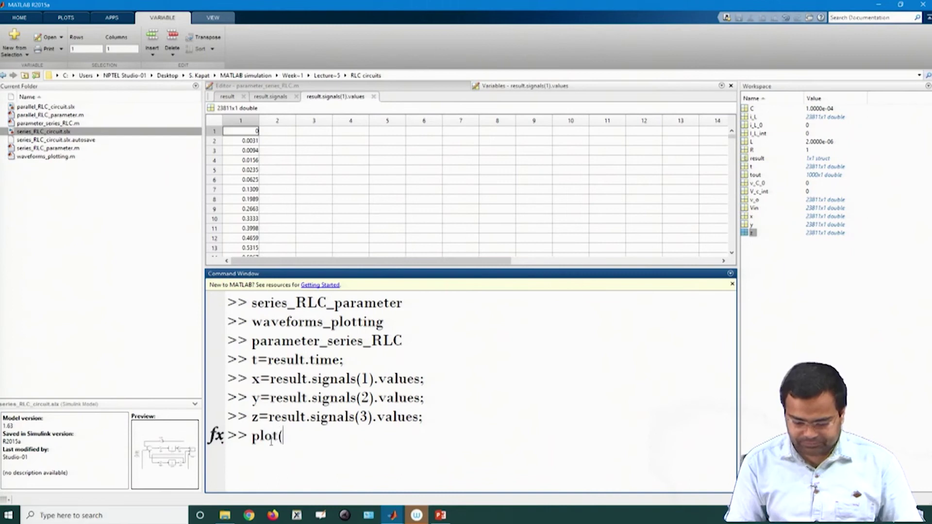
text(t,x))
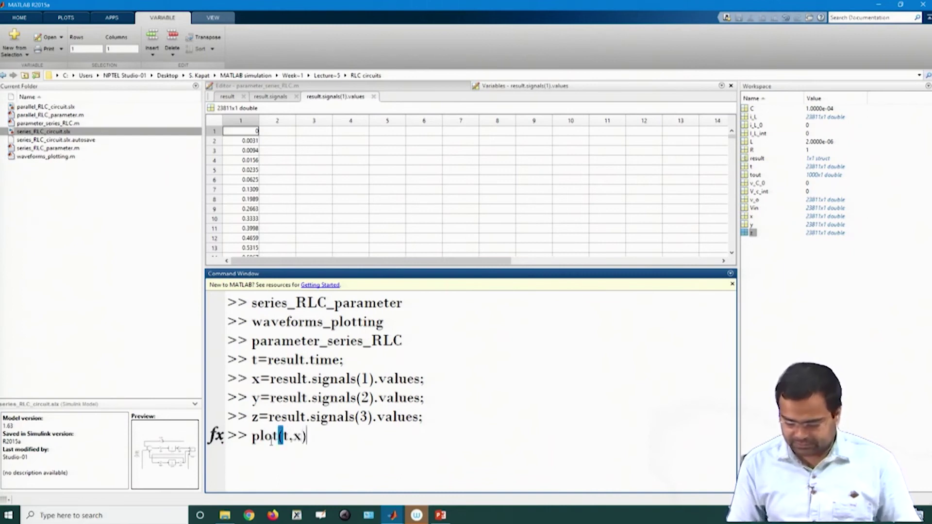
key(Return)
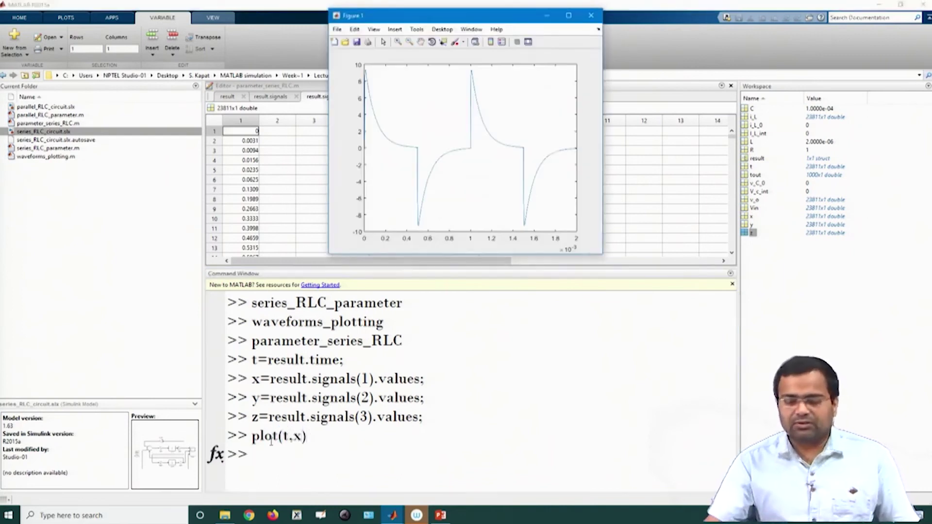
click(569, 16)
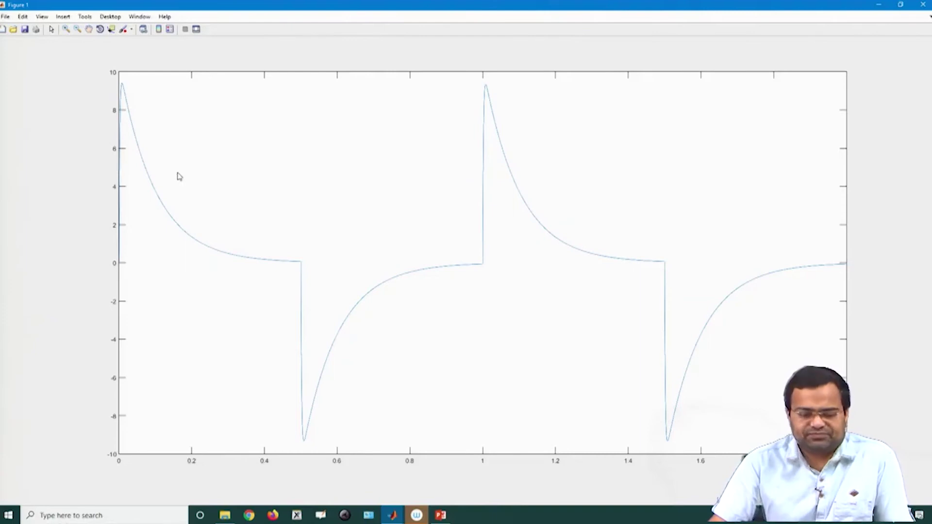
- Try inserting an x-axis label in the plot and close the figure
click(63, 17)
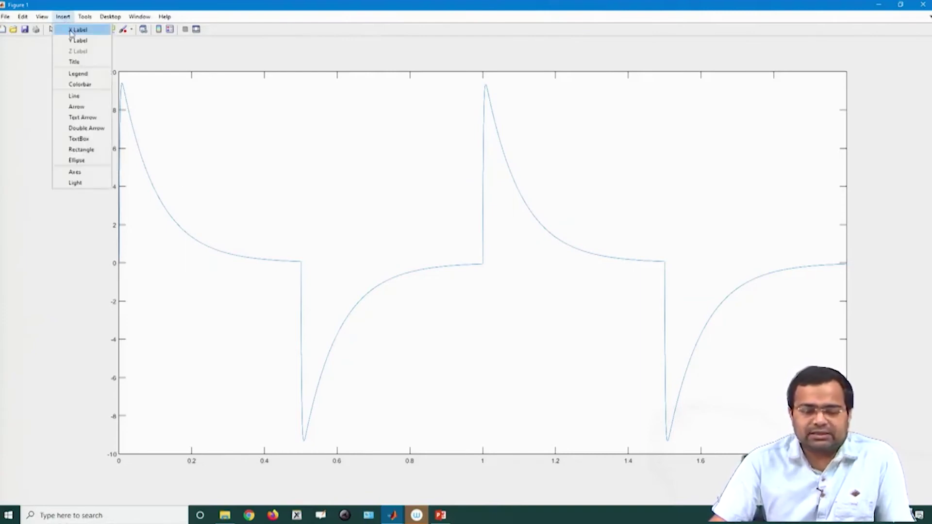
click(78, 31)
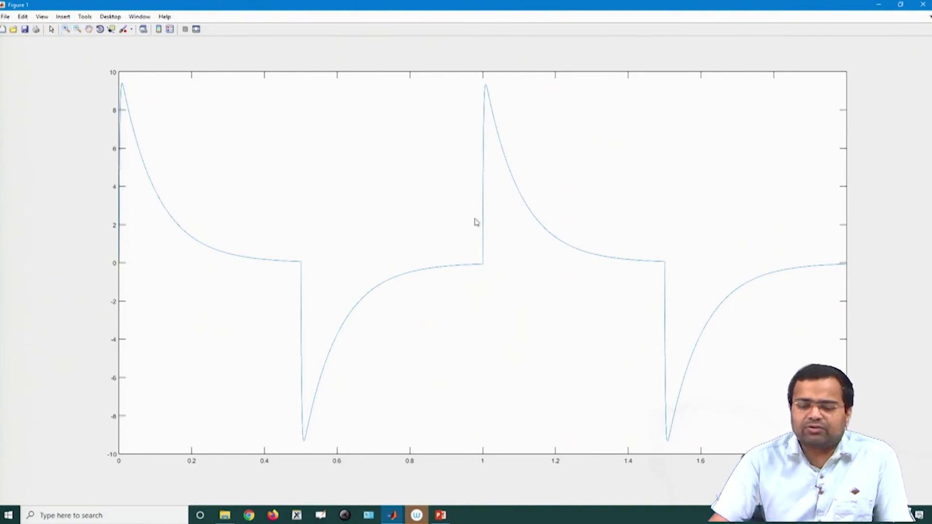
click(923, 4)
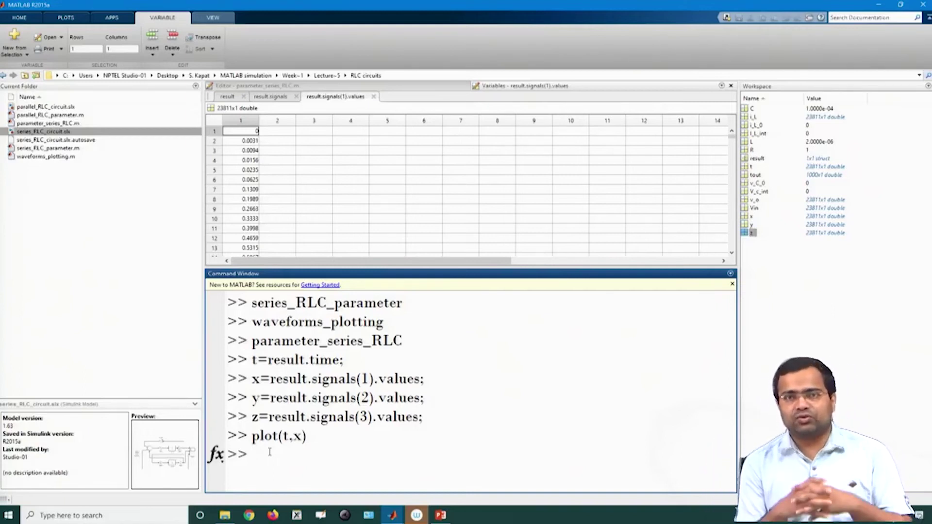
- Create the first pane of a two-row figure by running subplot(2,1,1)
text(su)
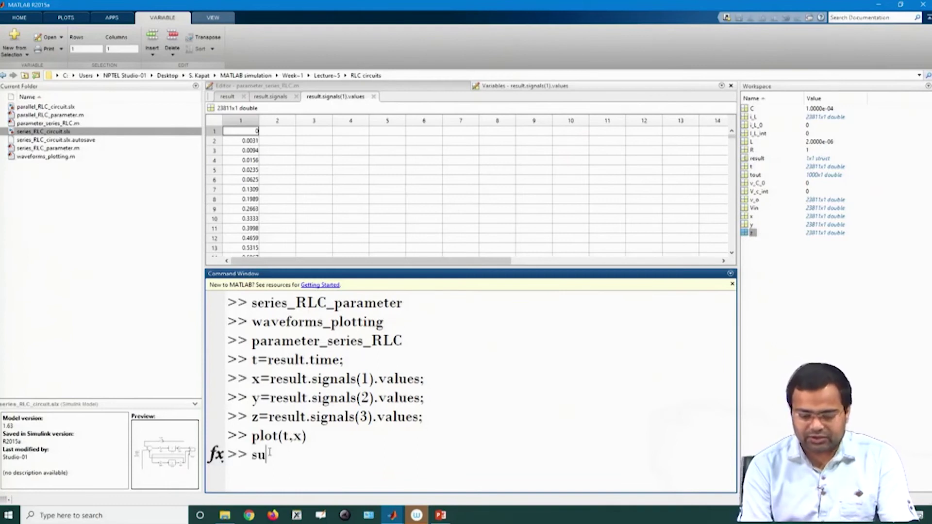
text(bplt)
key(BackSpace)
text(ot()
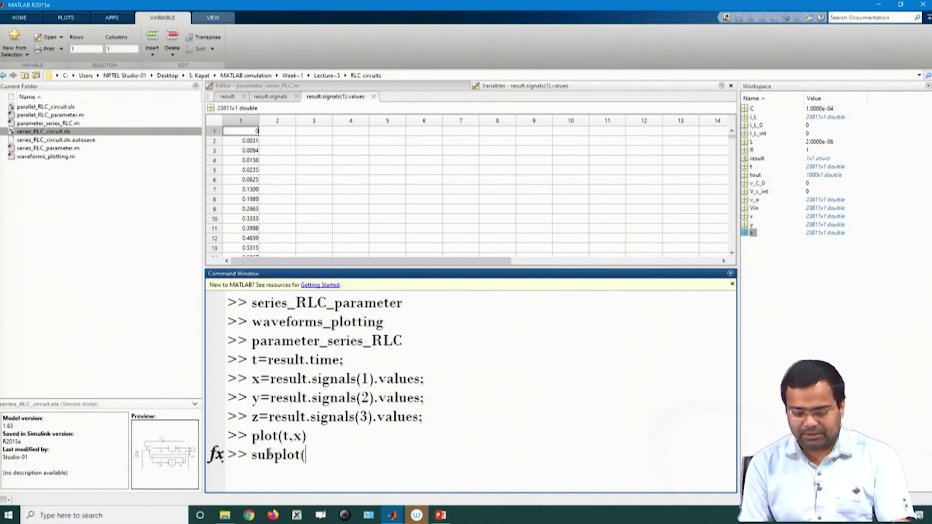
text(2,1,1)
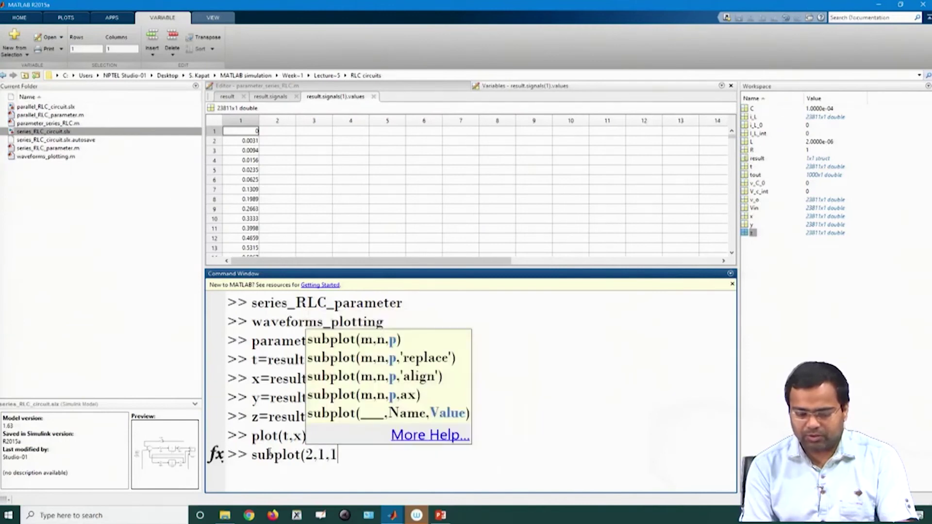
text())
key(Return)
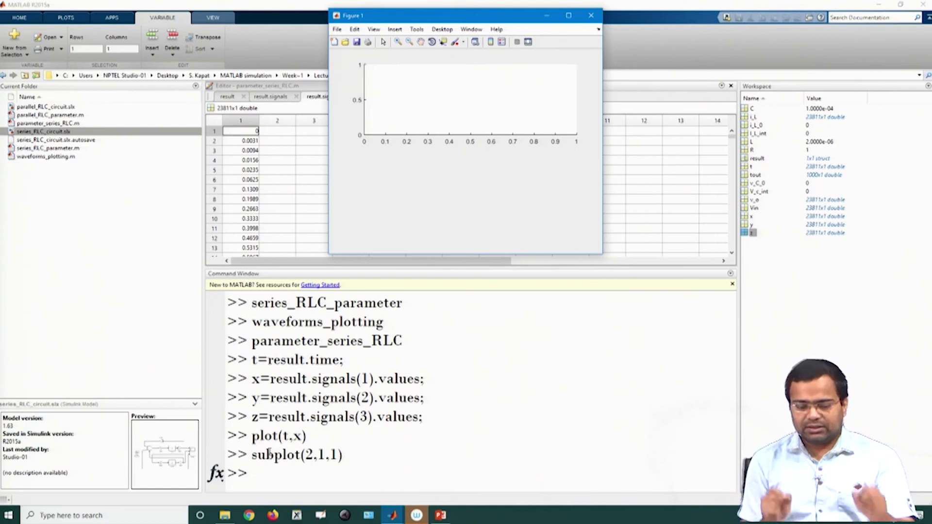
- Plot the first signal against time in the upper subplot by rerunning plot(t,x)
click(262, 474)
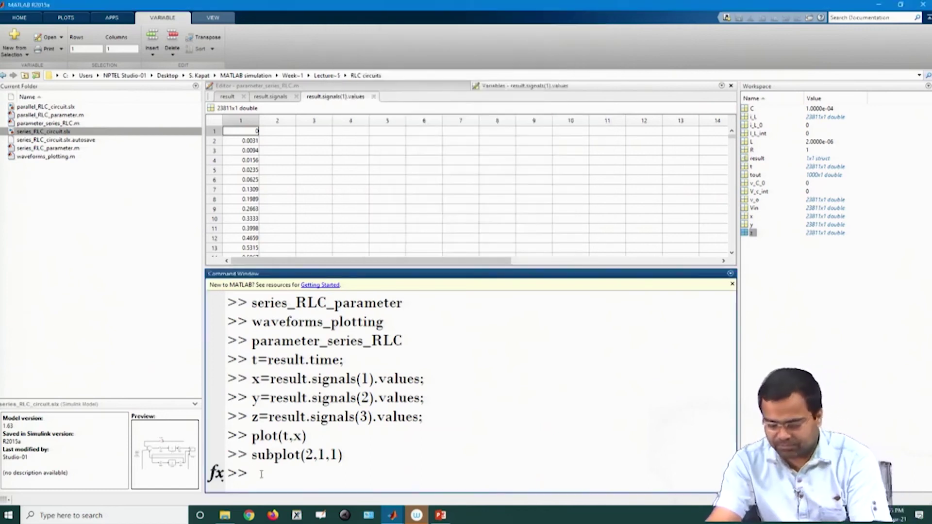
key(Up)
key(Up)
key(Return)
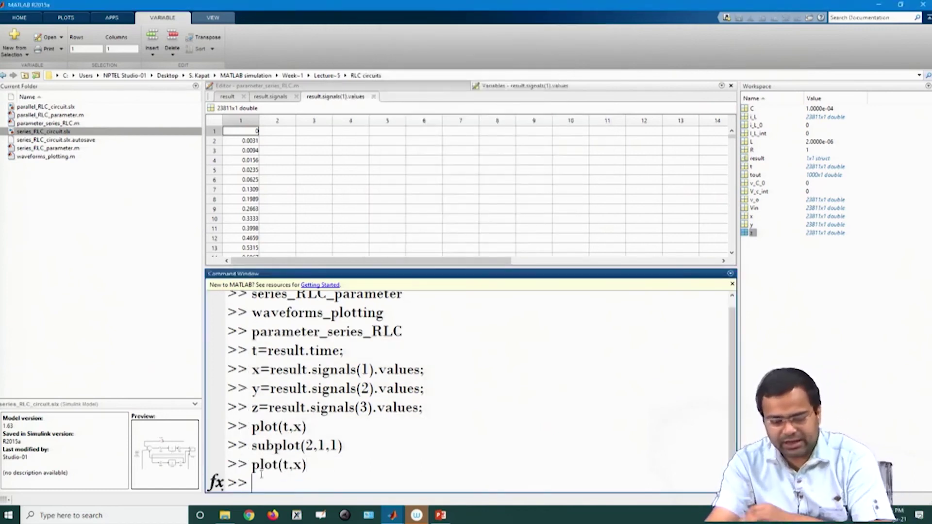
- Run hold on; and grid for the upper subplot and view the figure
text(hol)
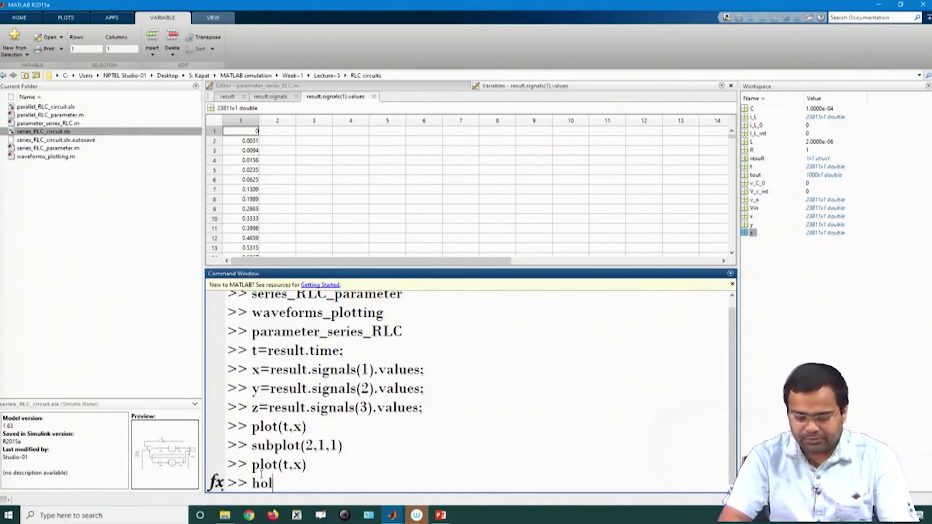
text(d on;)
key(Return)
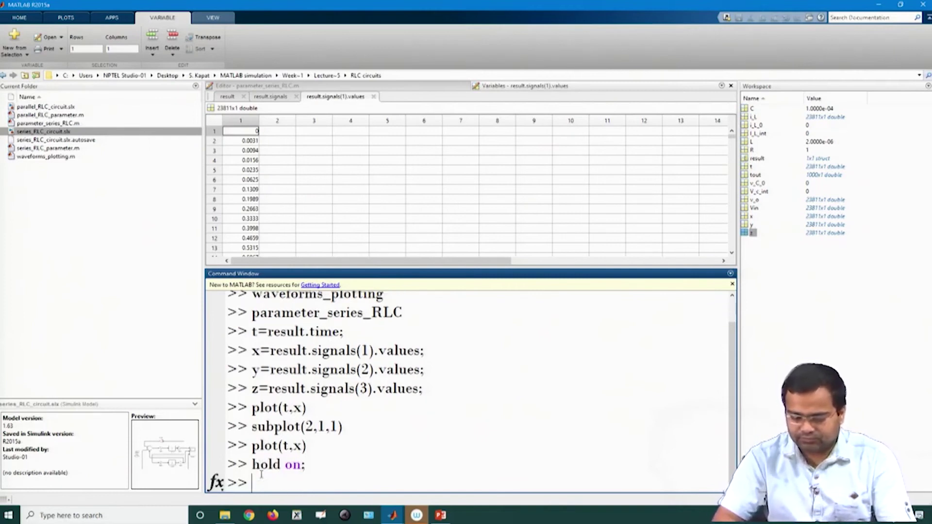
text(grid)
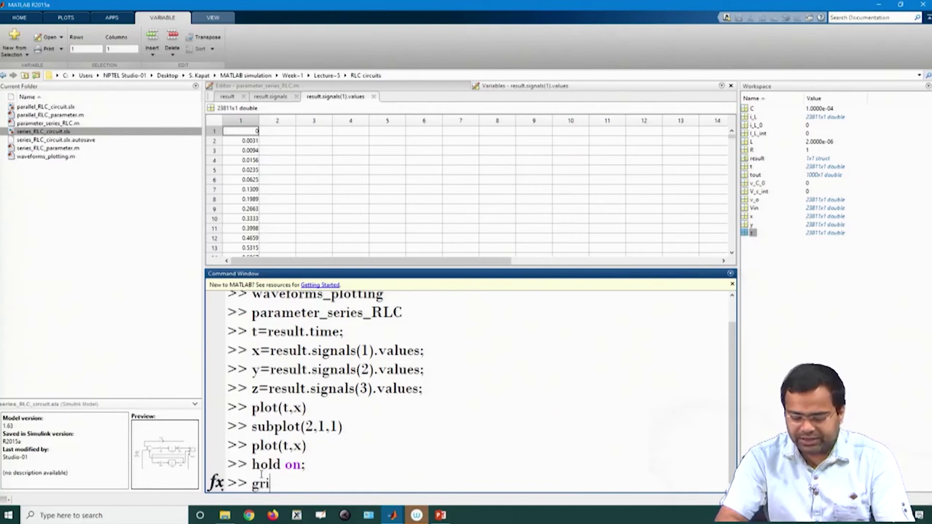
key(Return)
mouse_move(392, 516)
click(586, 480)
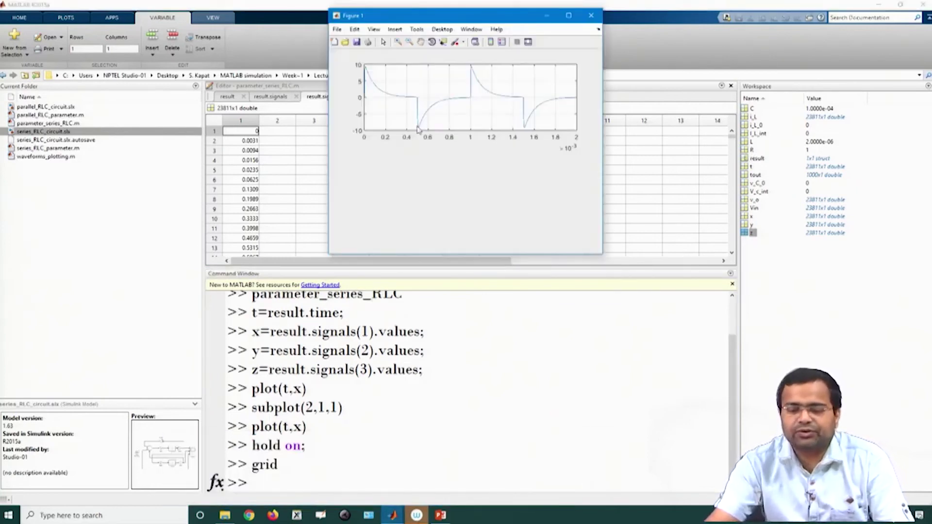
- Adapt the recalled subplot command to subplot(2,1,2), run it, and view the figure with the second pane
click(263, 482)
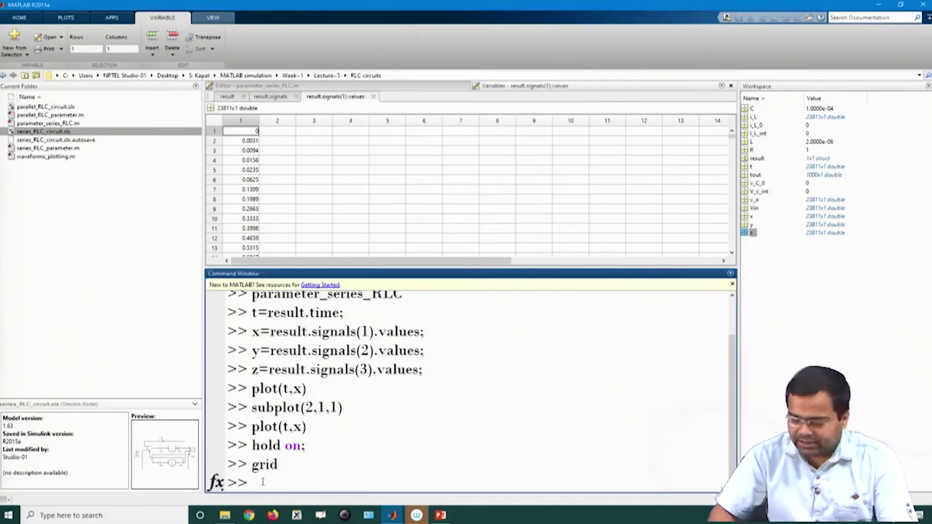
key(Up)
key(Up)
key(Up)
key(Up)
key(Left)
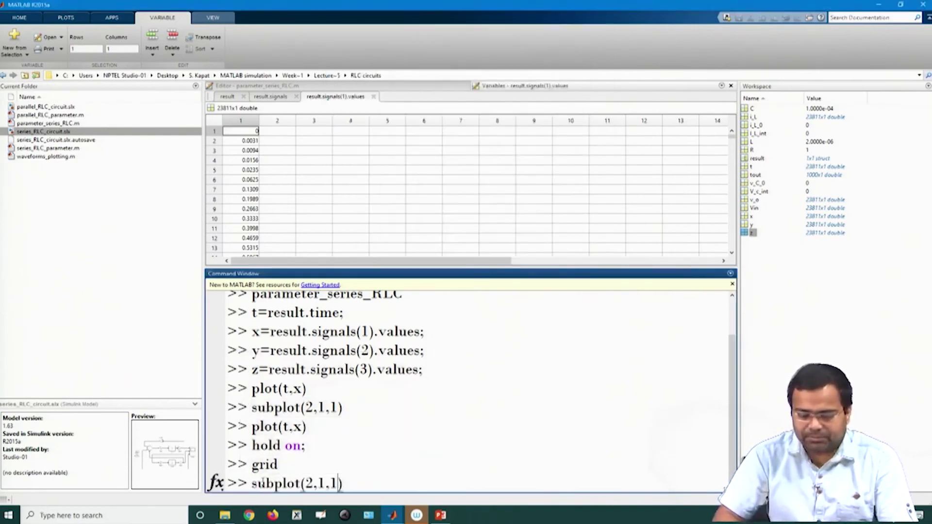
key(BackSpace)
text(2)
key(Return)
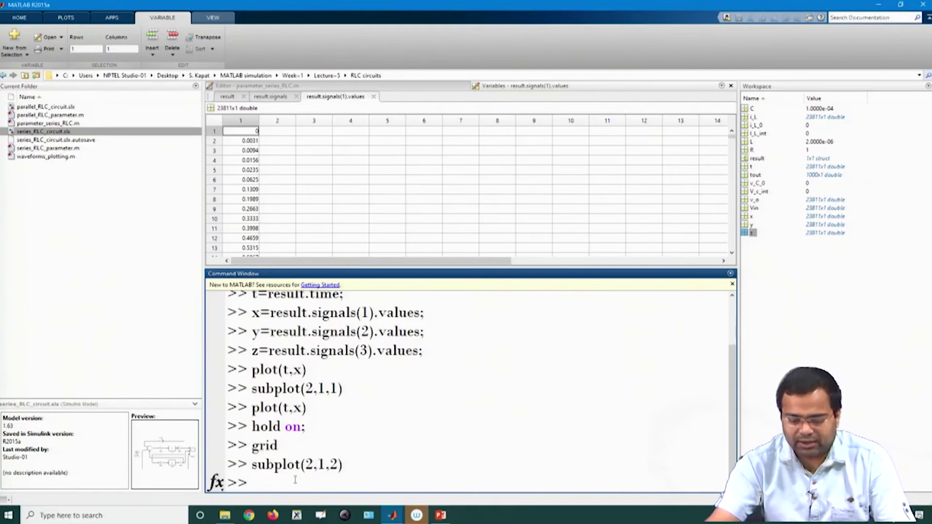
mouse_move(392, 514)
click(574, 465)
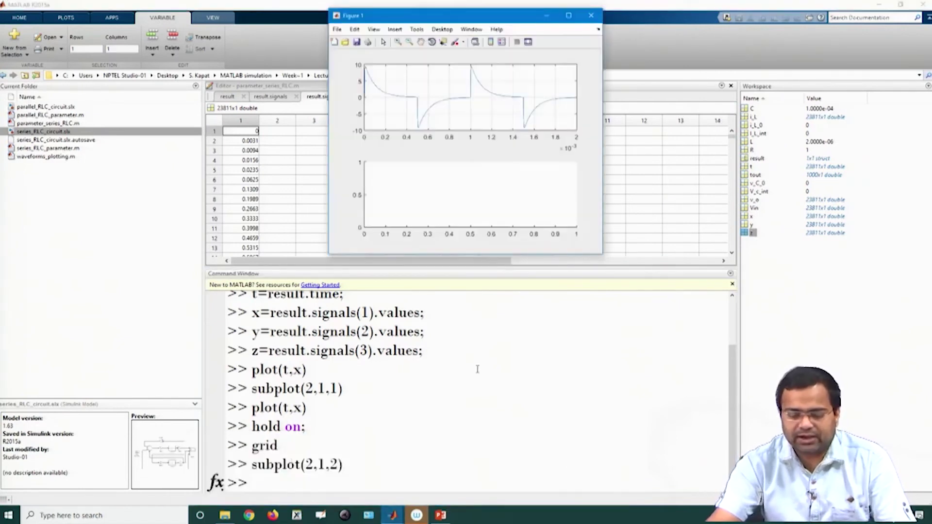
- Adapt the recalled plot command to plot(t,y) and run it to plot the second signal in the lower subplot
click(315, 485)
key(Up)
key(Up)
key(Up)
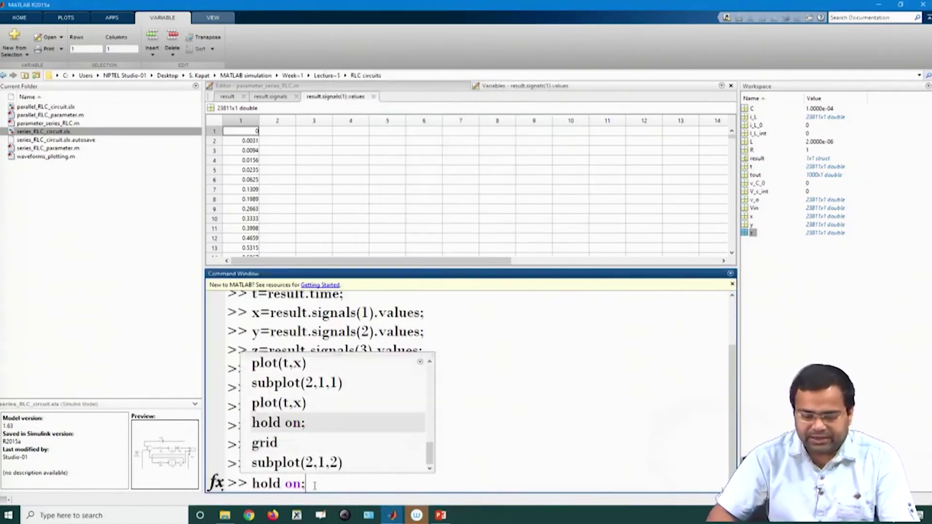
key(Up)
key(Left)
key(BackSpace)
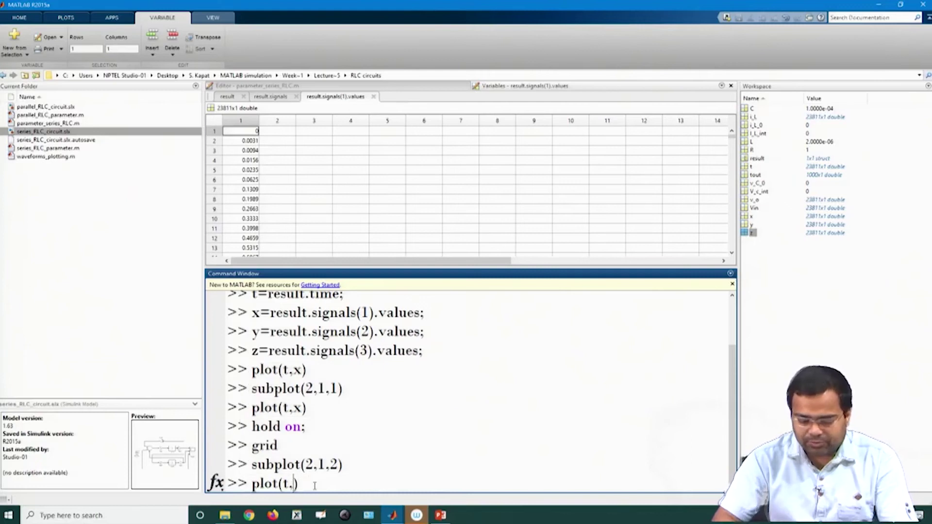
text(y)
key(Return)
- Rerun hold on; and grid for the lower subplot
key(Up)
key(Up)
key(Up)
key(Up)
key(Return)
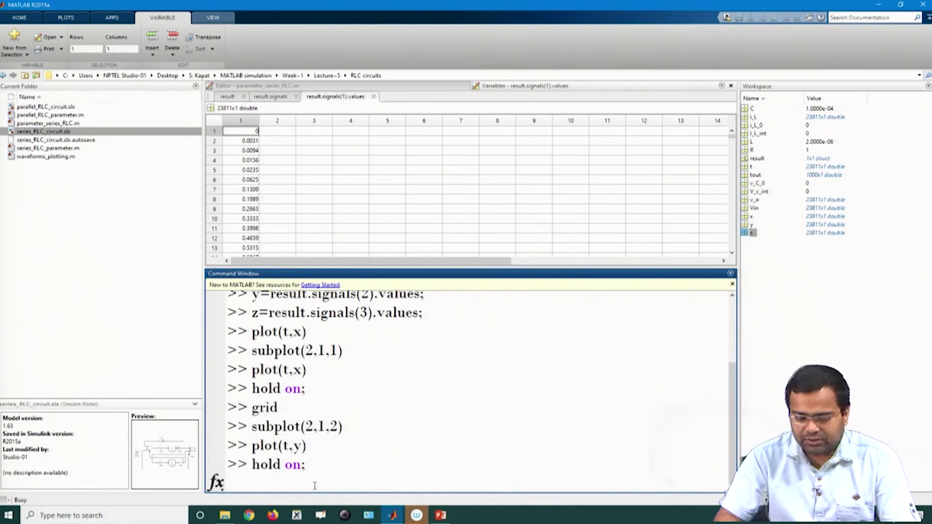
key(Up)
key(Up)
key(Up)
key(Up)
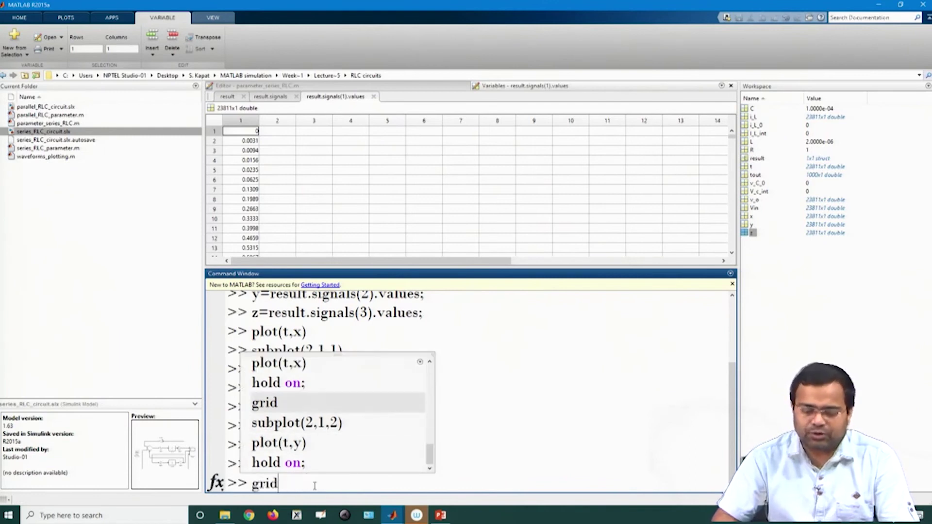
key(Return)
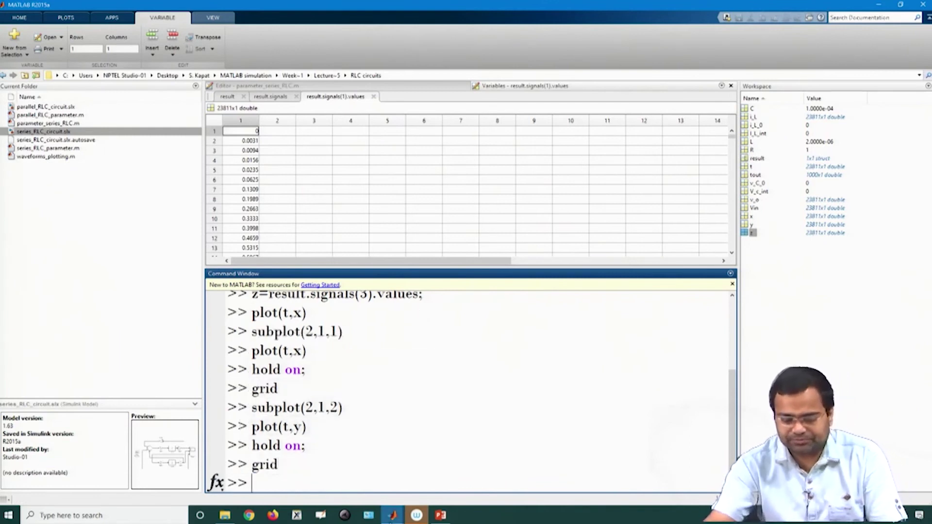
- Bring up the figure with both subplots and maximize its window
mouse_move(392, 515)
click(582, 471)
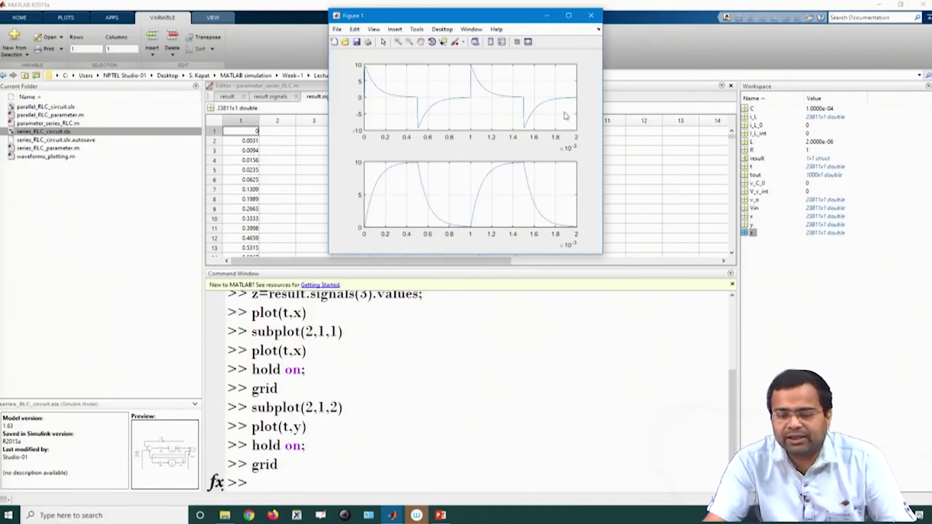
click(569, 15)
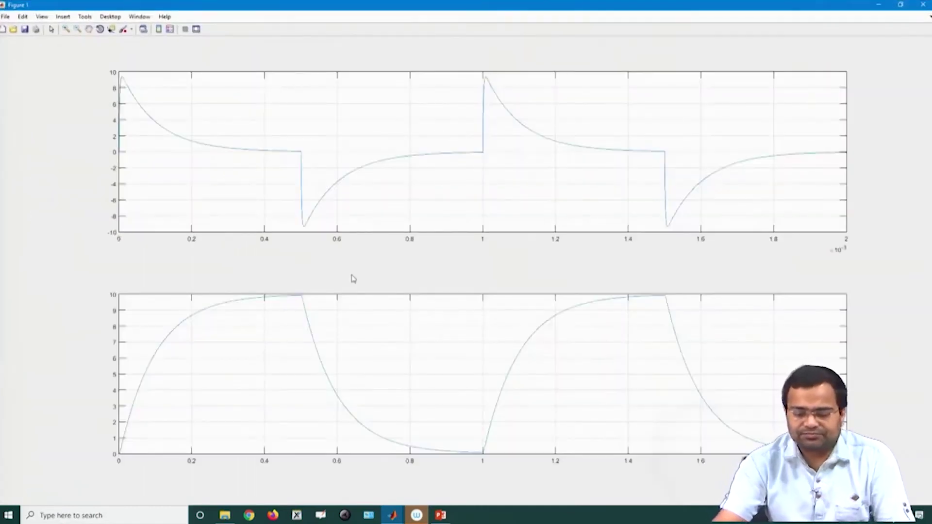
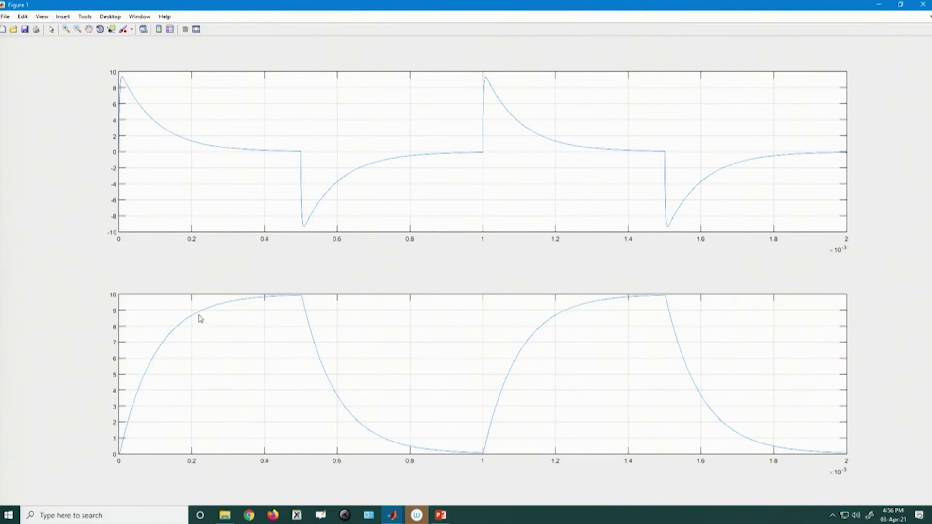
- Insert the x-axis label "Time (s)" under the lower subplot
click(64, 16)
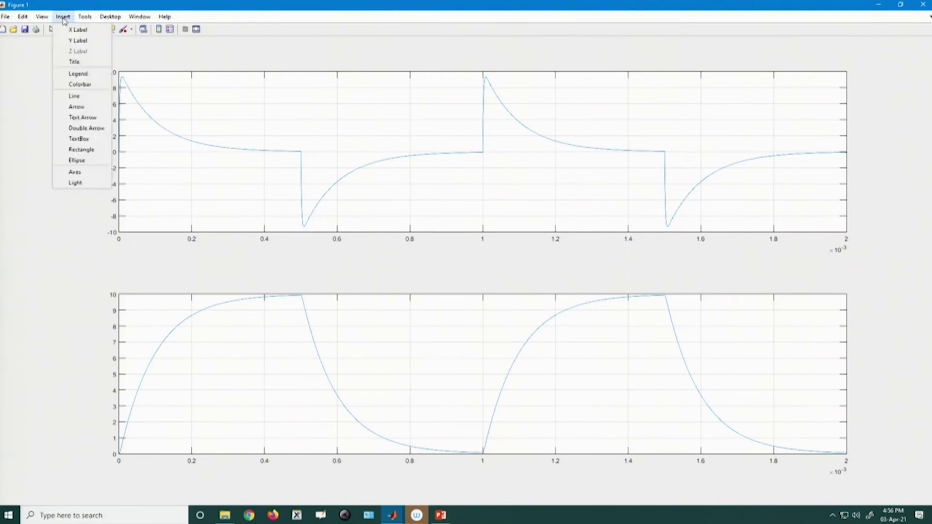
click(63, 32)
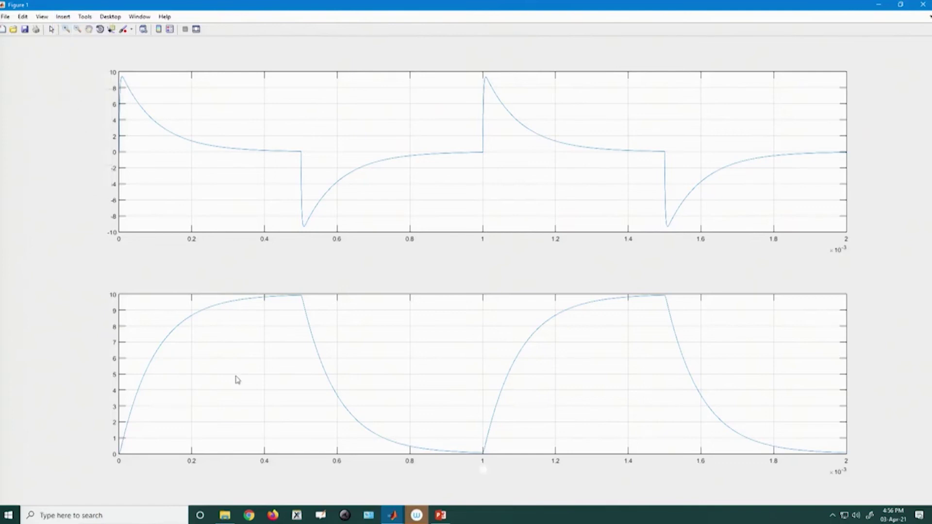
text(Time (s))
click(836, 472)
click(63, 18)
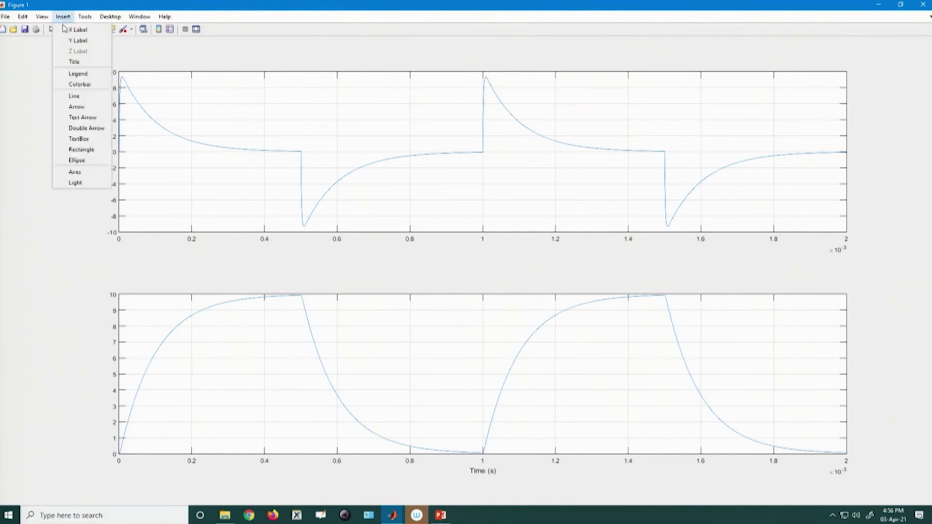
click(17, 97)
click(92, 29)
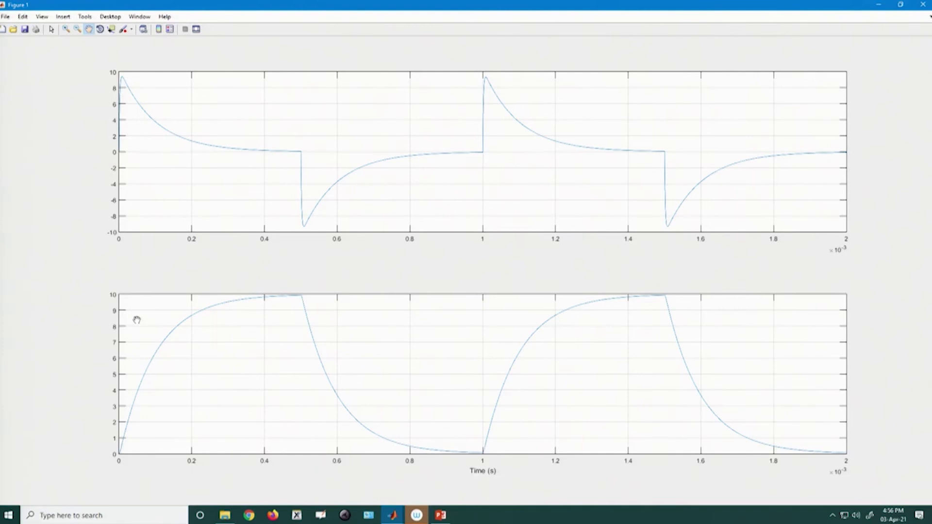
- Insert a two-line y-axis label on the lower subplot reading "Capacitor" and "voltage (V)"
click(63, 16)
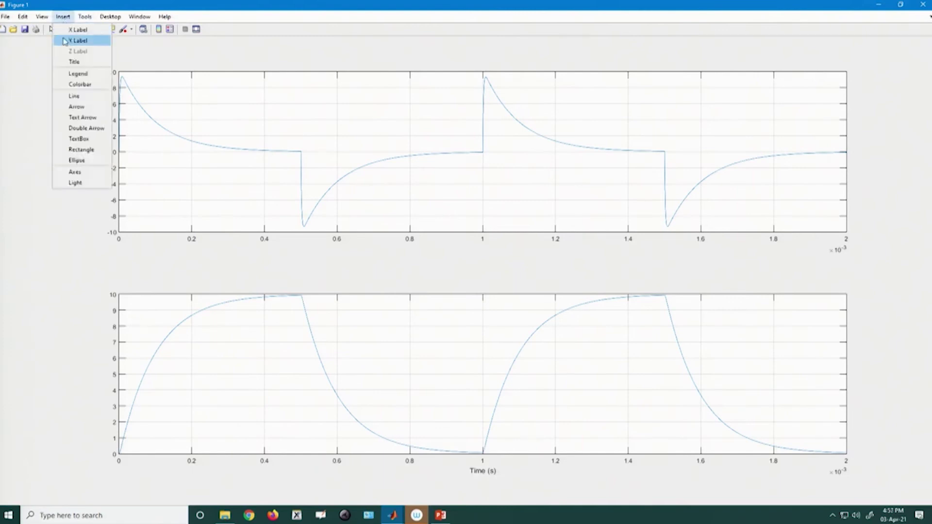
click(64, 41)
text(Output)
key(BackSpace)
key(BackSpace)
key(BackSpace)
key(BackSpace)
key(BackSpace)
key(BackSpace)
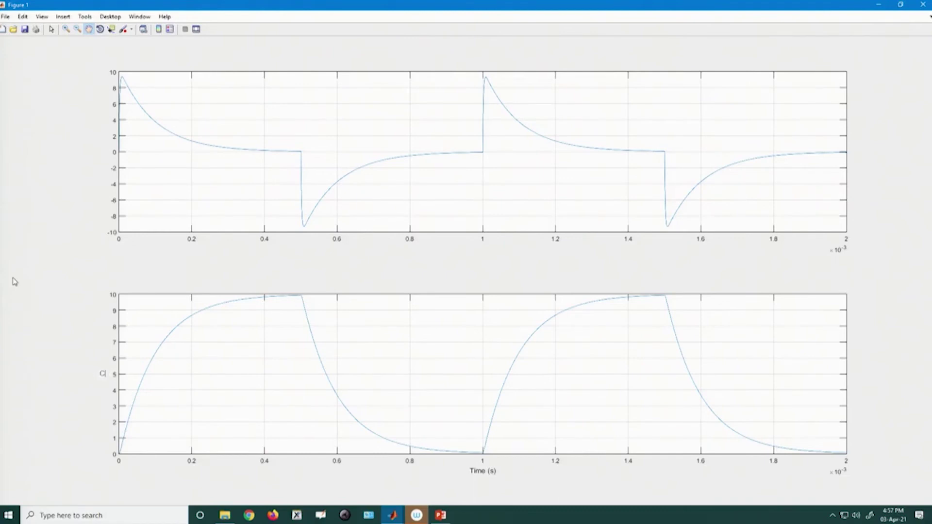
text(Capacitor)
key(Return)
text(voltg)
key(BackSpace)
text(age (V))
- Select the upper subplot and insert a two-line y-axis label reading "Inductor" and "current (A)"
click(171, 180)
click(63, 16)
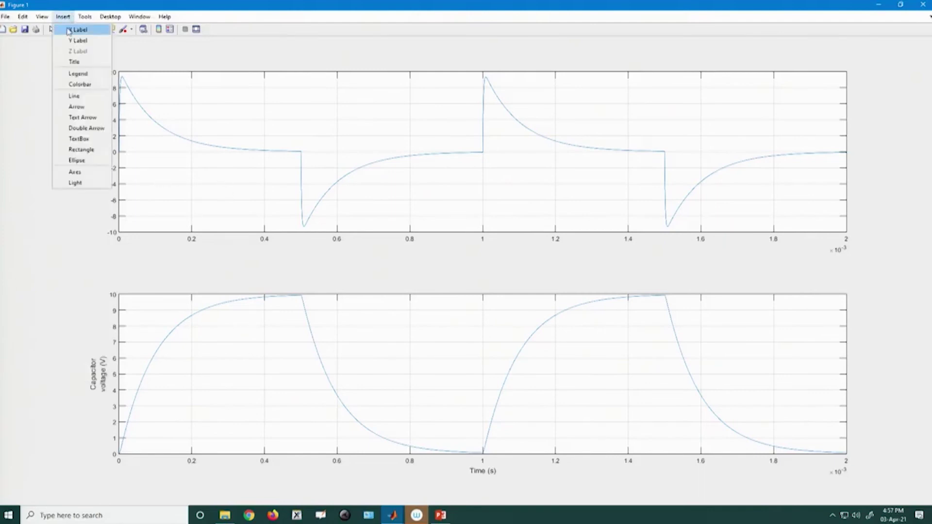
click(73, 40)
text(Inductor)
key(Return)
text(c)
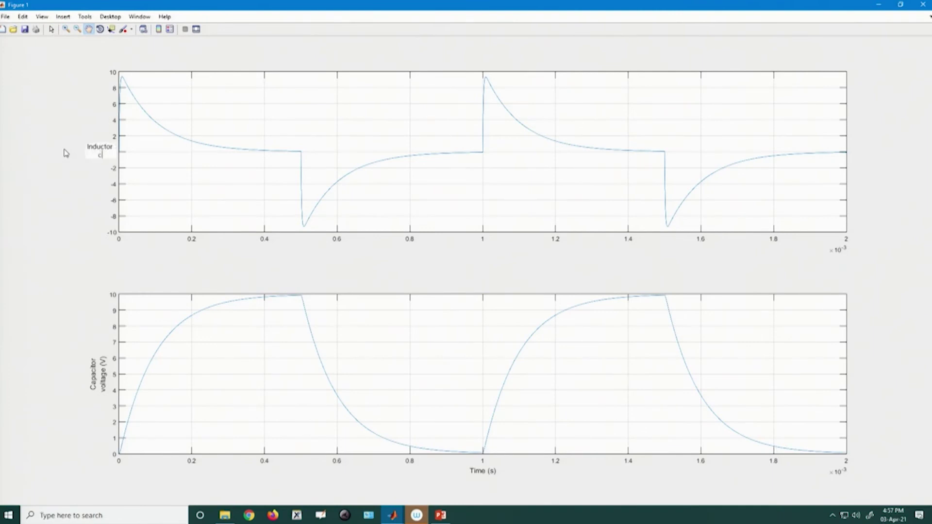
text(urrent (A))
click(66, 153)
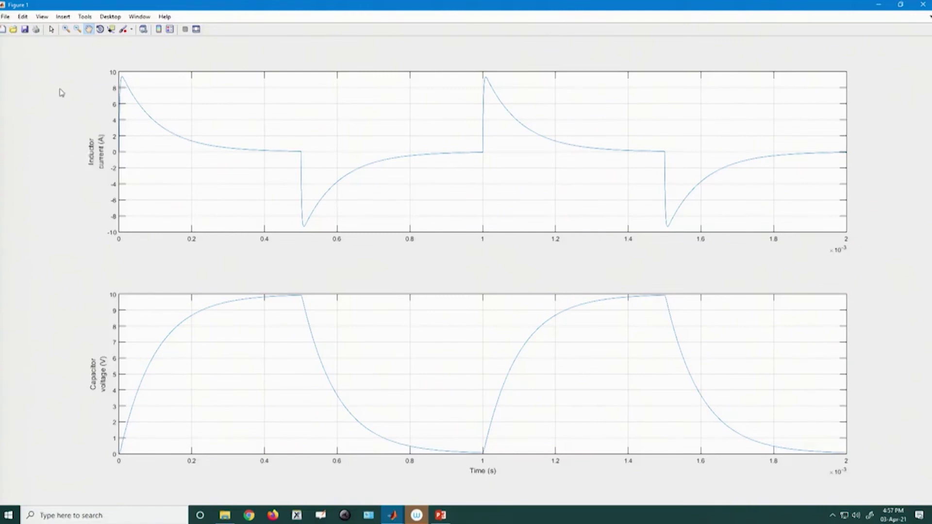
- In the figure's export setup, use a fixed font size of 30 points and the custom font Times New Roman
click(5, 15)
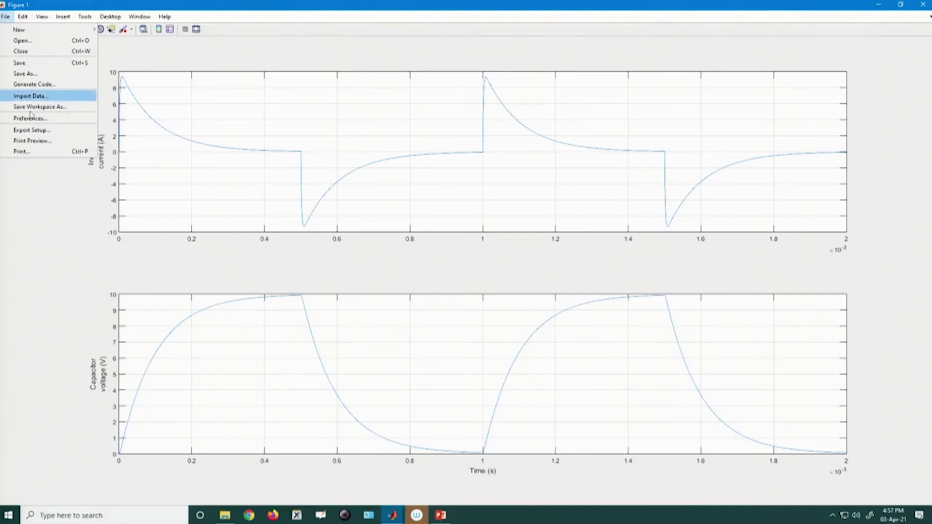
click(28, 132)
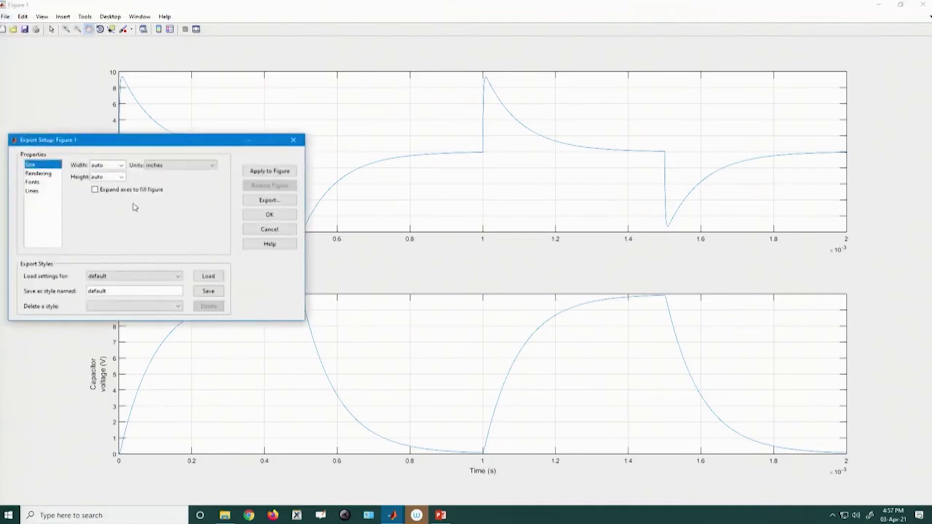
click(32, 182)
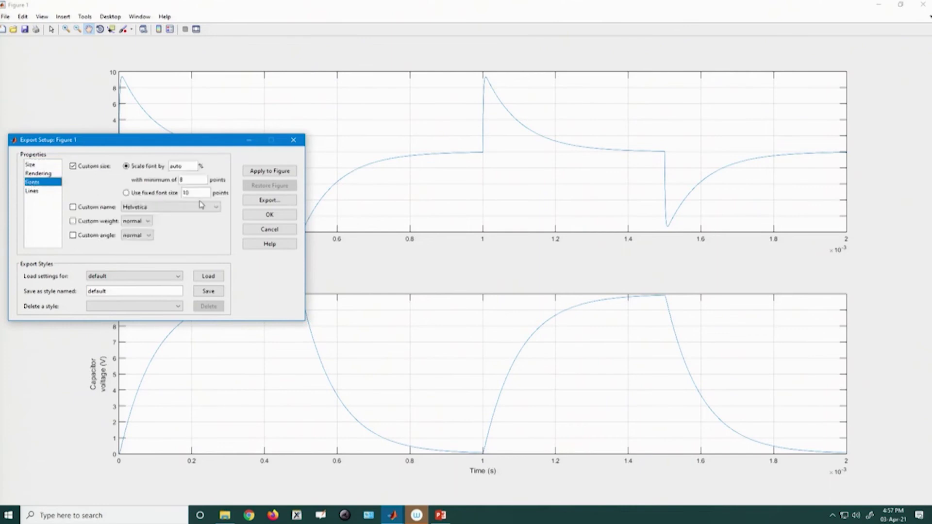
click(126, 193)
double_click(186, 192)
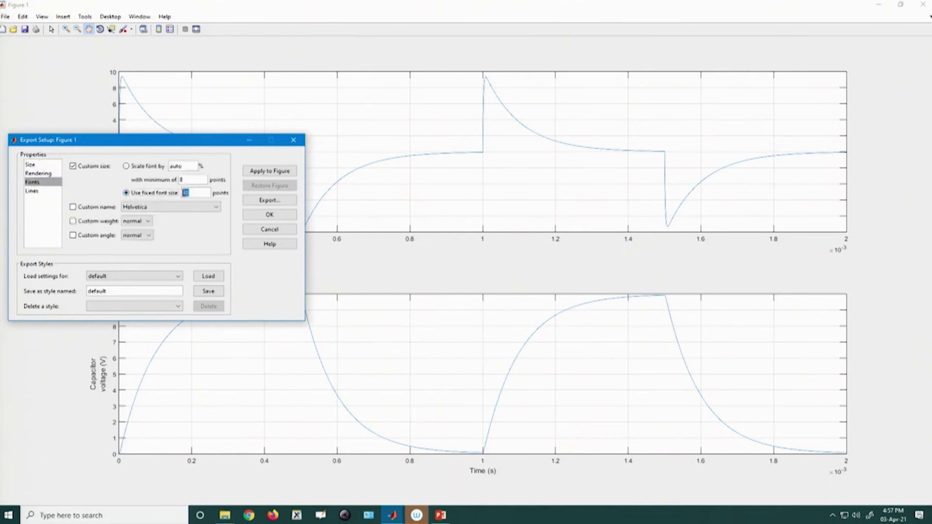
text(30)
click(186, 208)
text(Times)
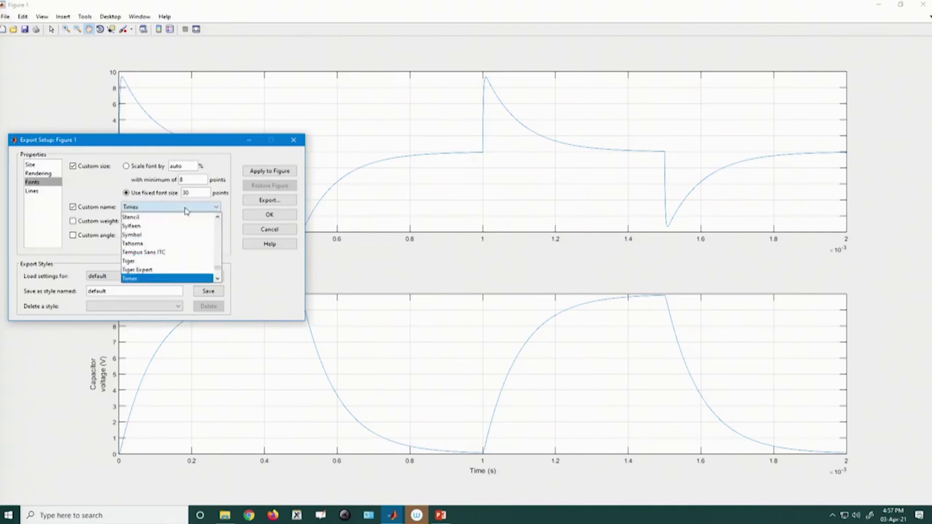
key(Down)
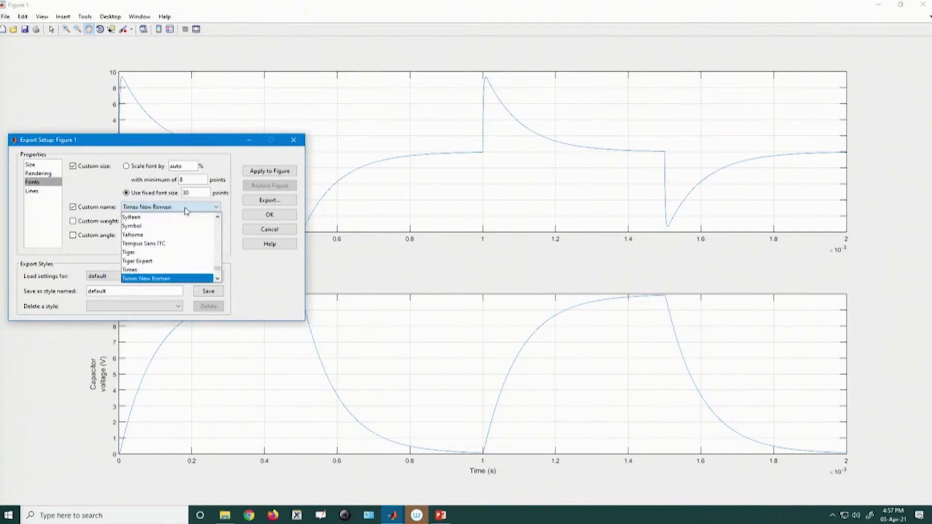
click(157, 278)
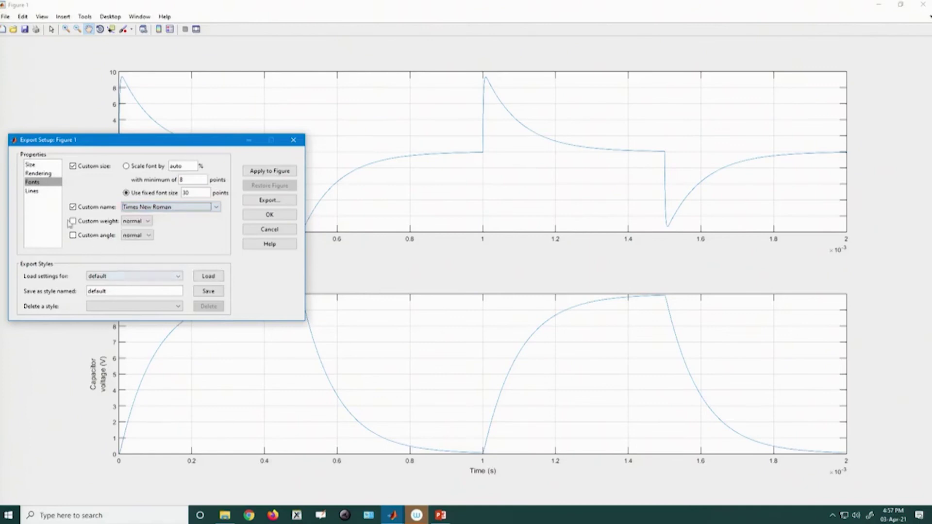
- Use a fixed line width of 2 points in the export setup, apply the settings to the figure and close the setup
click(29, 191)
click(186, 194)
double_click(185, 193)
text(2)
click(271, 171)
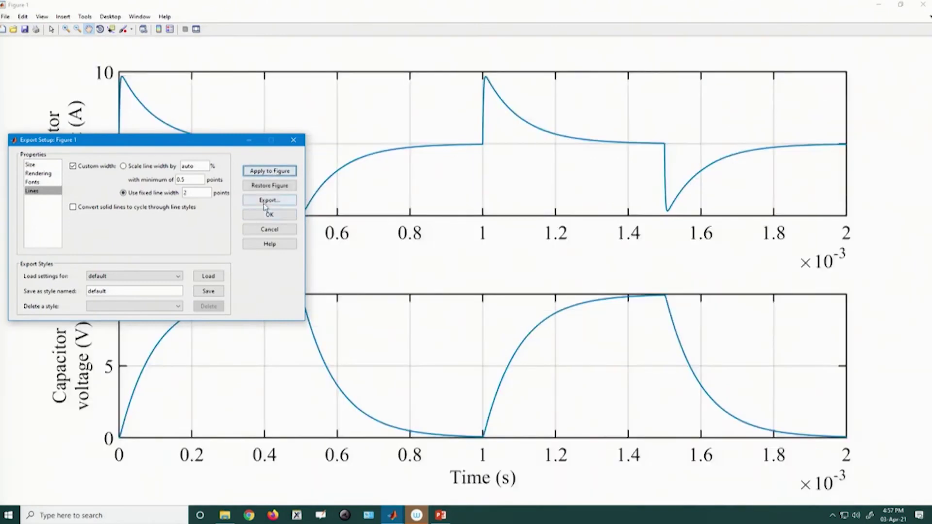
key(Return)
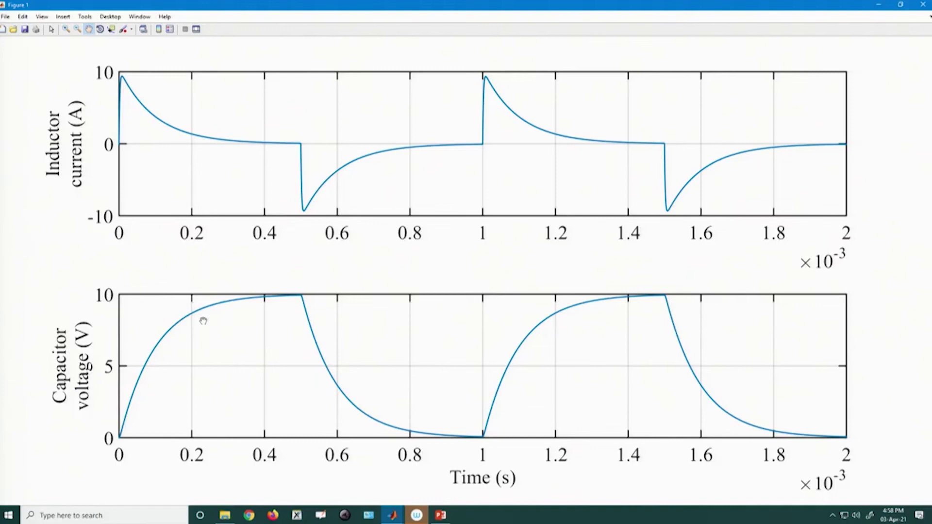
- Recolor the inductor current curve in the upper subplot red and make its line one size thicker
click(51, 29)
click(177, 131)
right_click(181, 134)
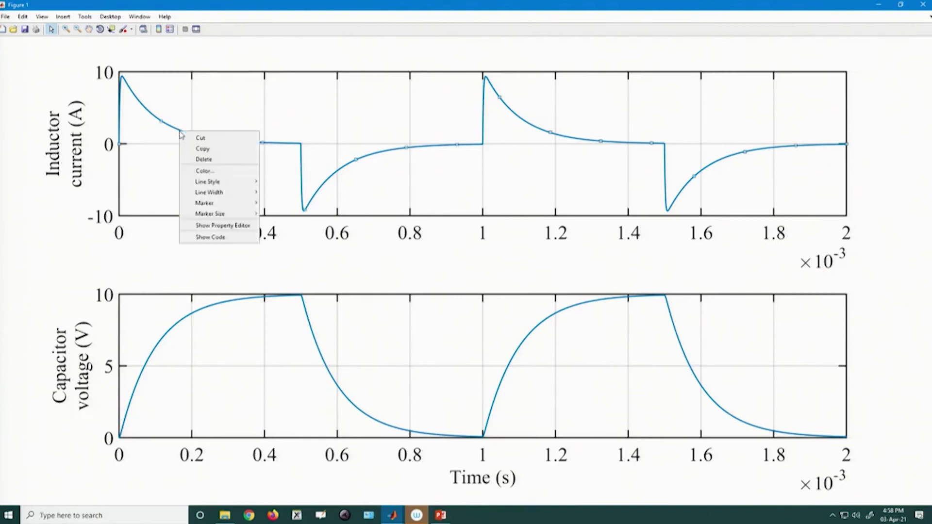
click(205, 171)
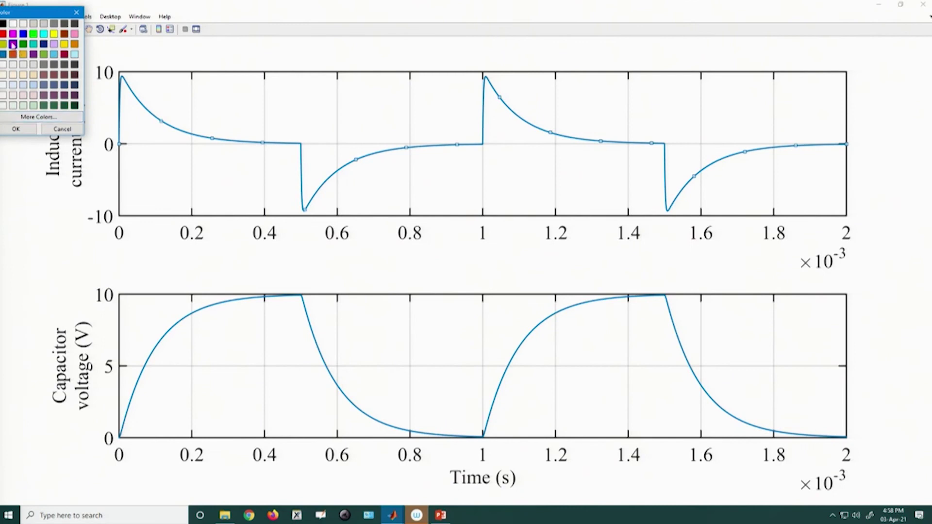
click(15, 128)
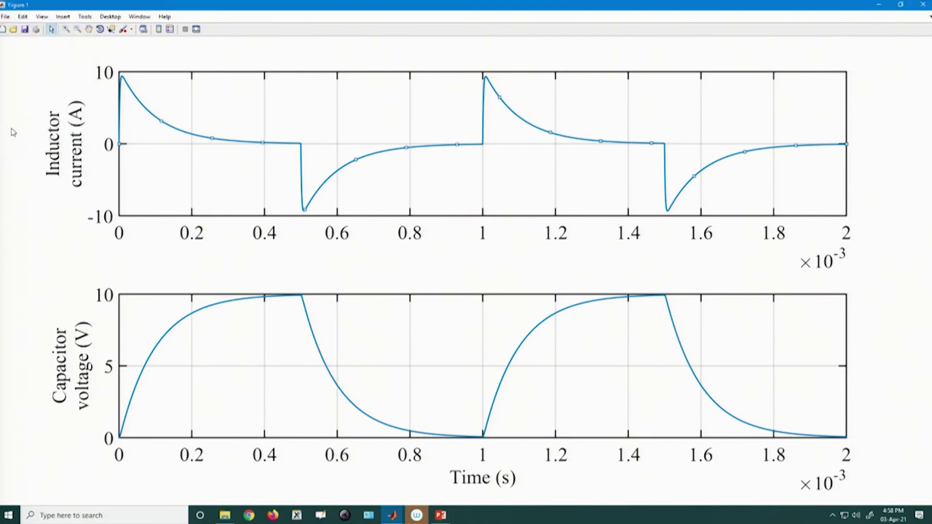
right_click(188, 138)
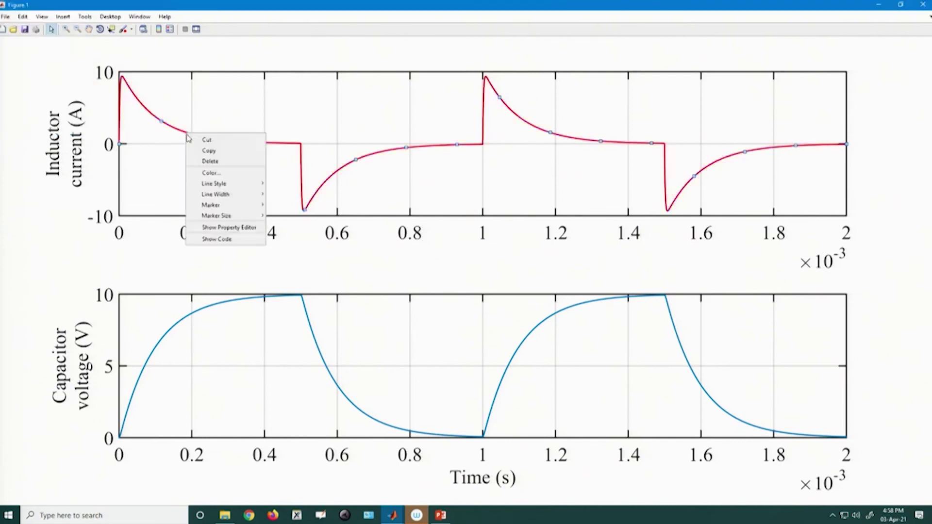
mouse_move(222, 200)
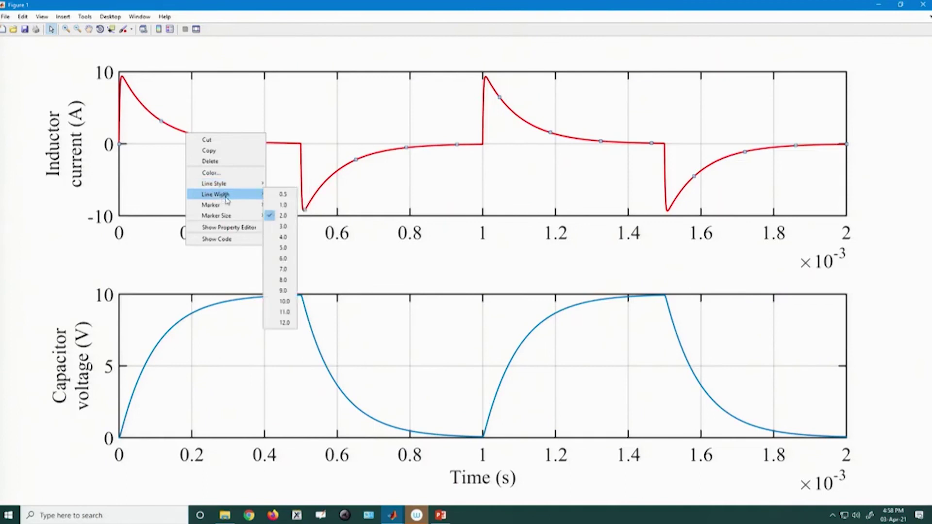
click(271, 210)
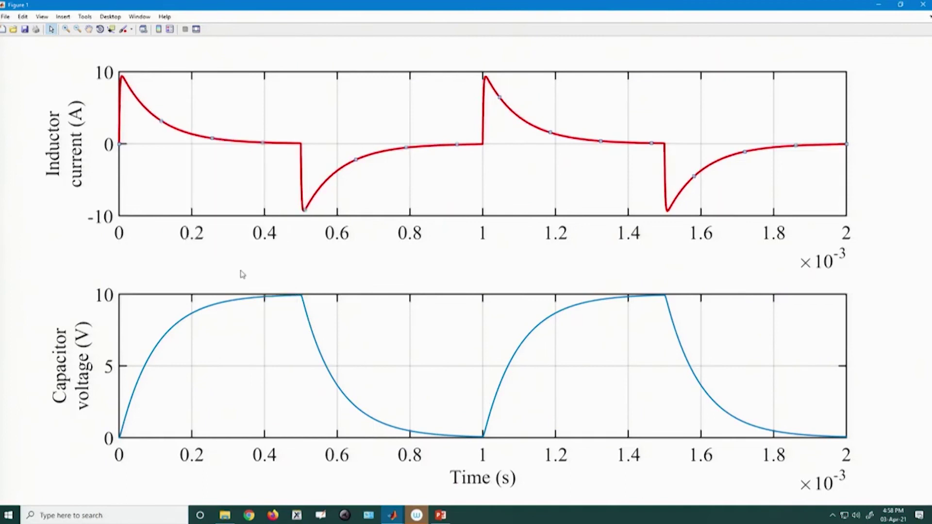
- Select the capacitor voltage curve in the lower subplot, increase its line width to match the upper curve and deselect it
right_click(220, 303)
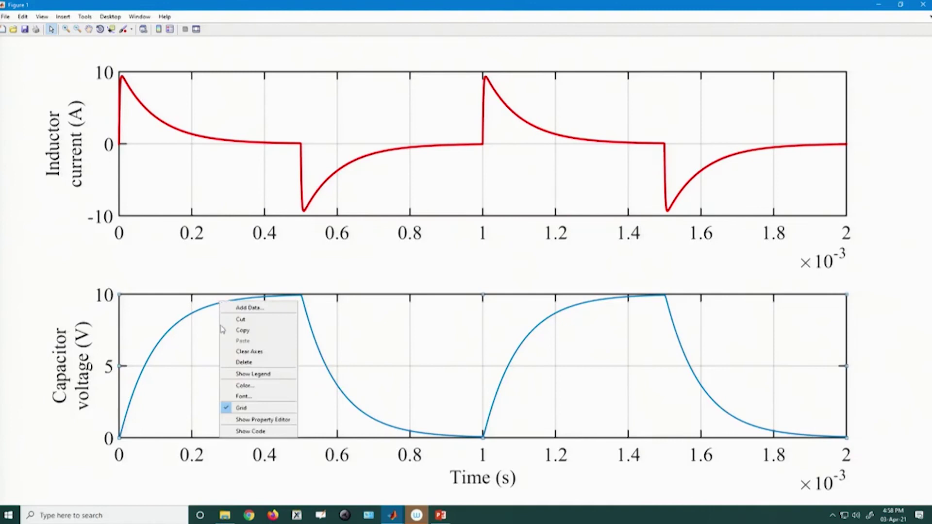
click(190, 323)
right_click(188, 317)
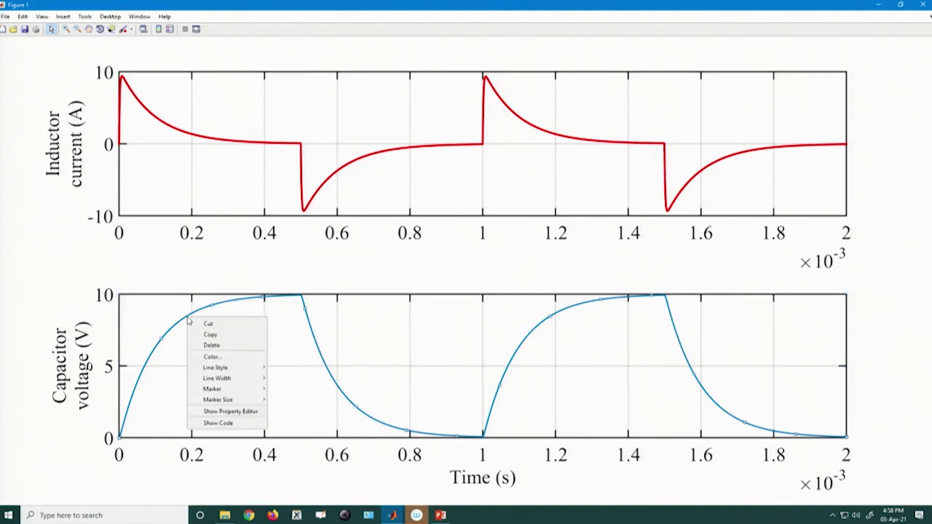
mouse_move(212, 369)
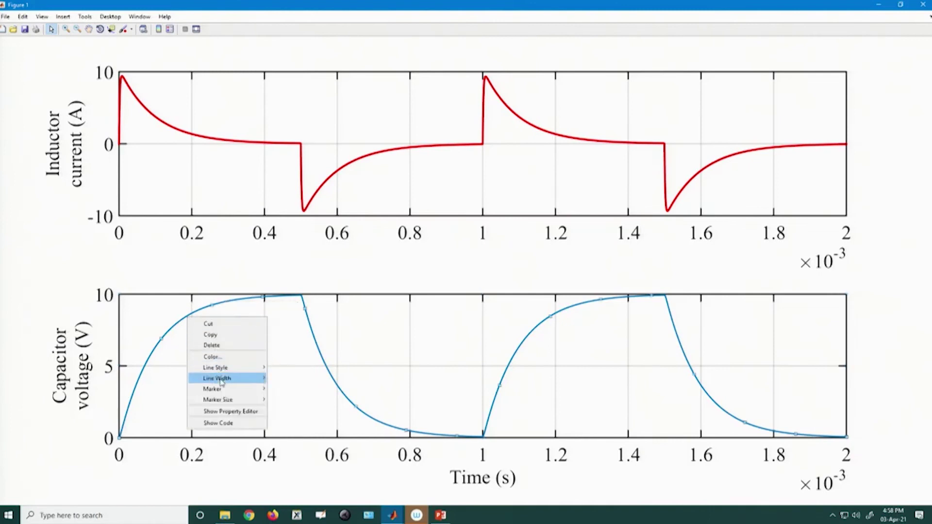
click(284, 283)
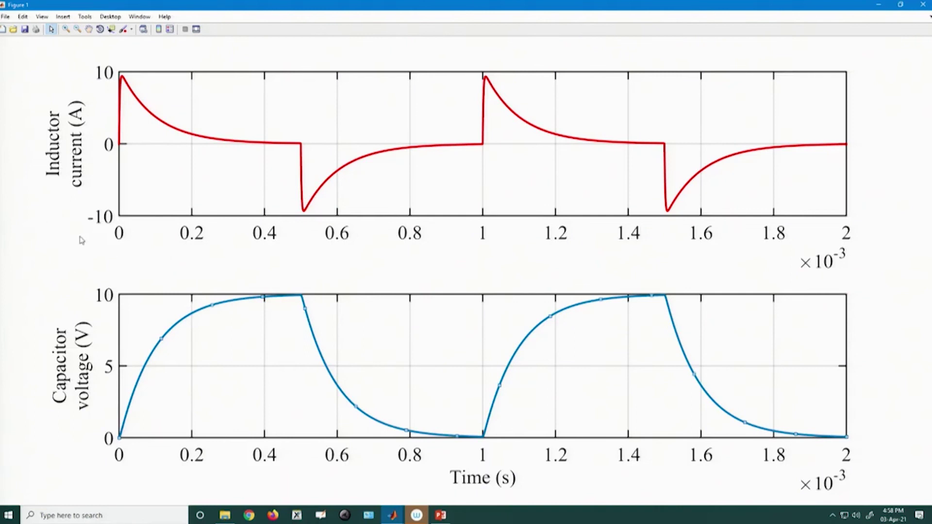
click(27, 249)
- Close the formatted figure and the variable view of the result signals
click(920, 7)
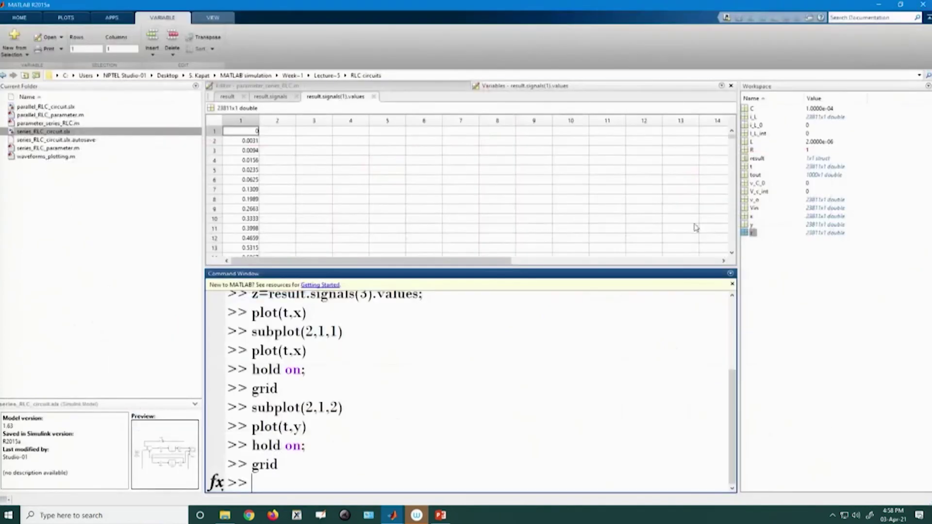
click(730, 86)
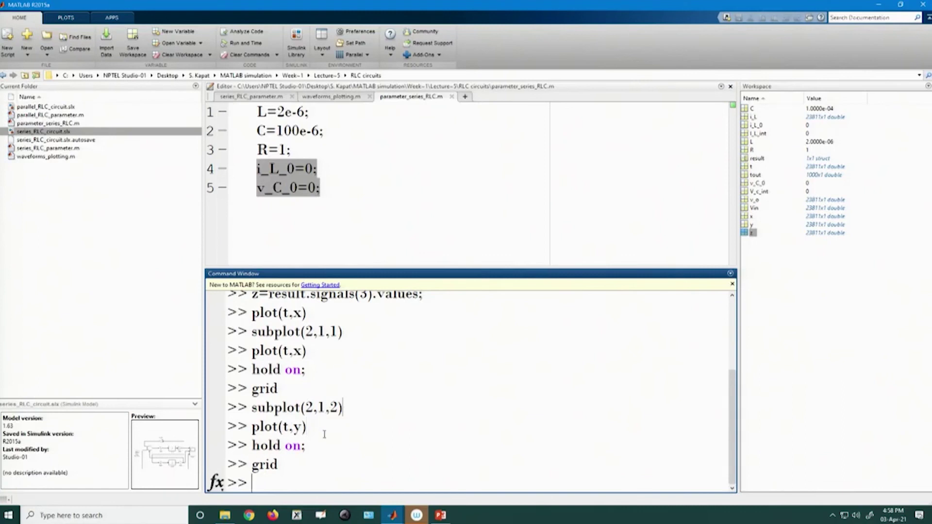
- Switch to the series_RLC_circuit Simulink model and save it
click(392, 515)
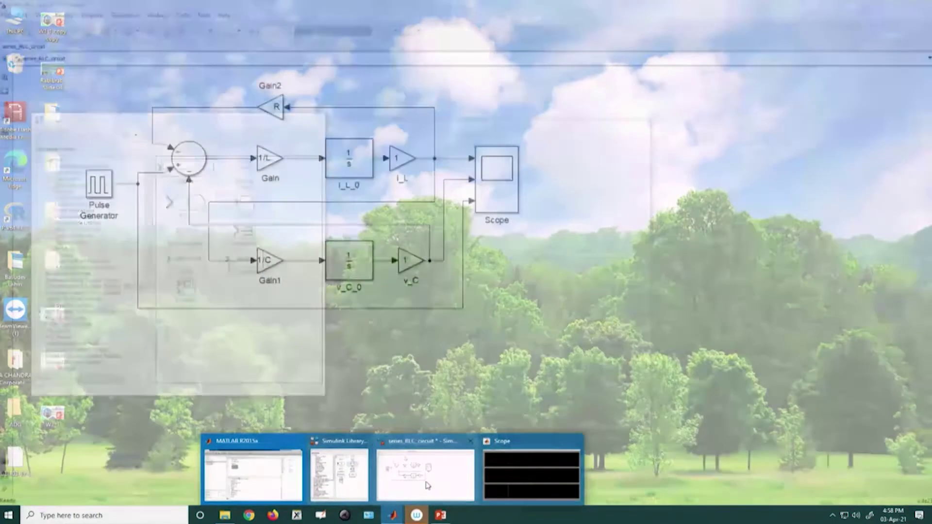
click(422, 473)
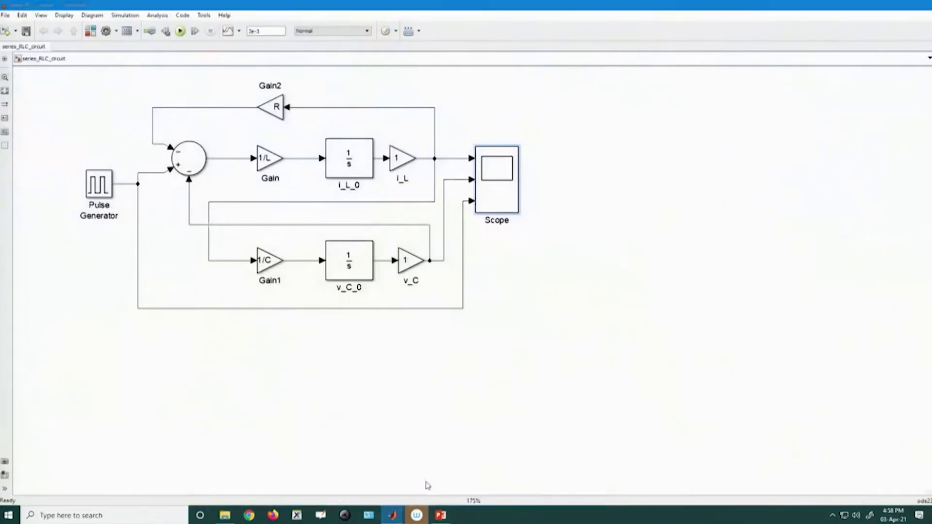
click(296, 347)
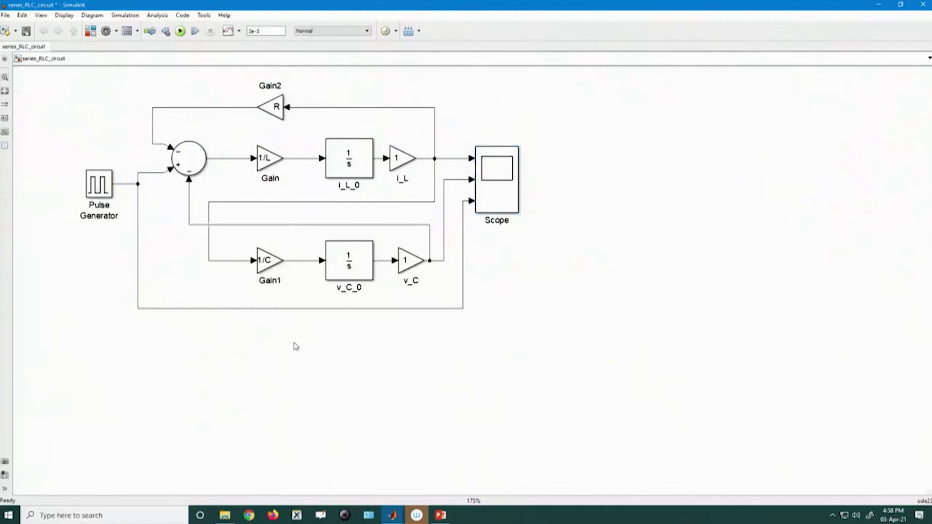
key(ctrl+s)
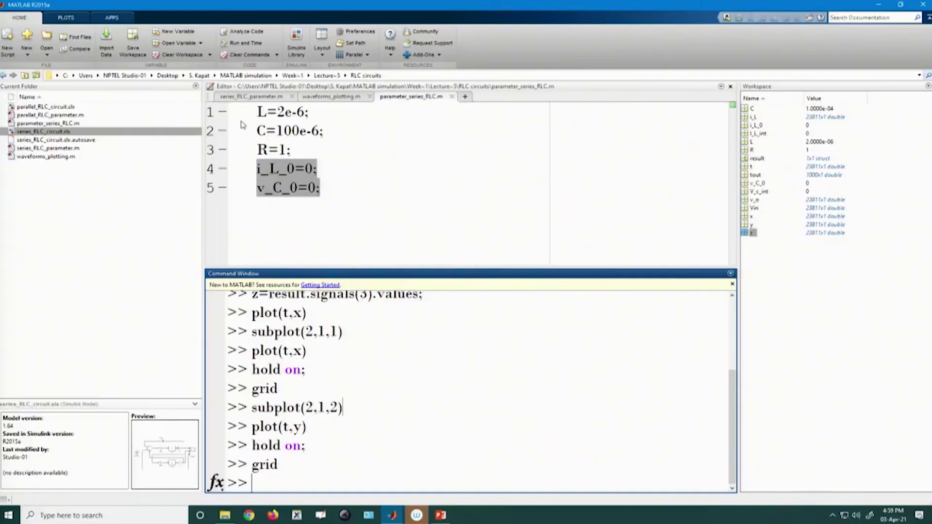
- Show the waveforms_plotting.m script in the editor and clear the Command Window with clc
click(315, 100)
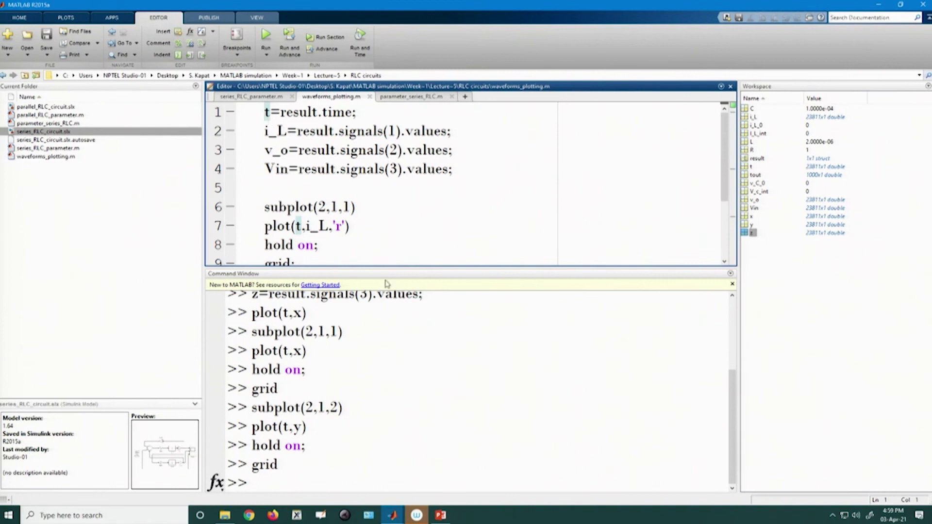
click(300, 484)
text(clc)
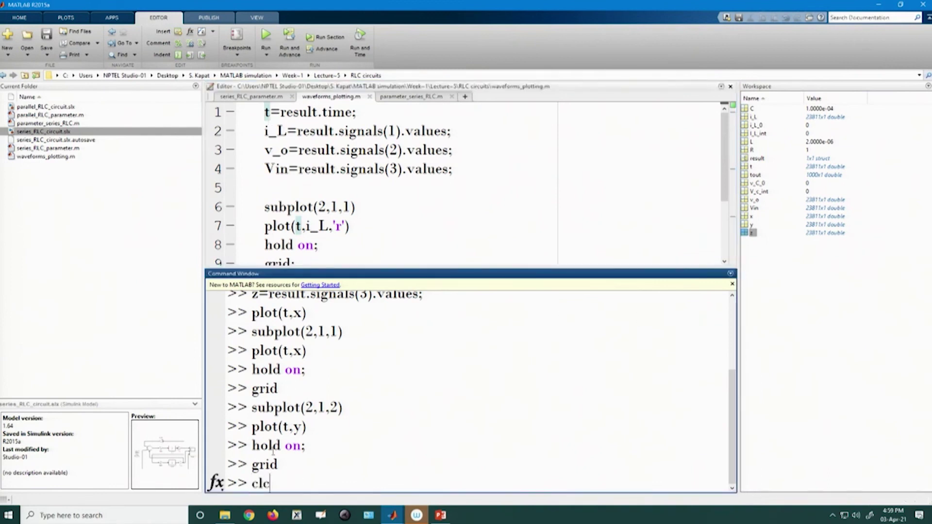
key(Return)
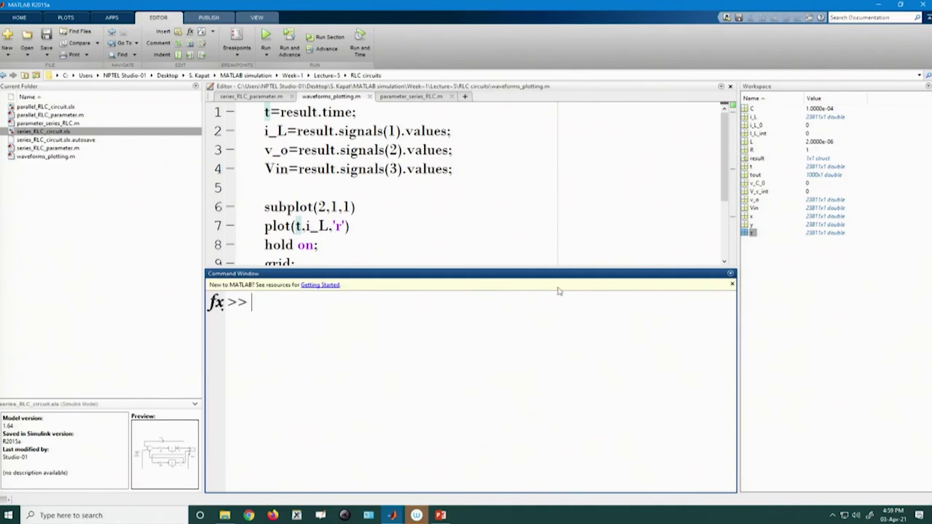
- Enlarge the editor area to review the waveforms_plotting.m script, run it to plot both subplots, and close the figure
drag(562, 269, 563, 332)
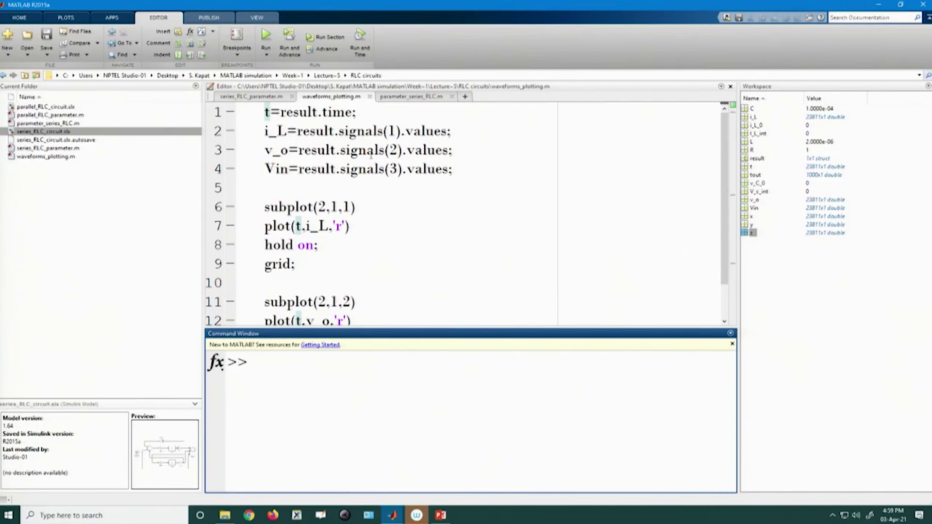
drag(264, 132, 288, 170)
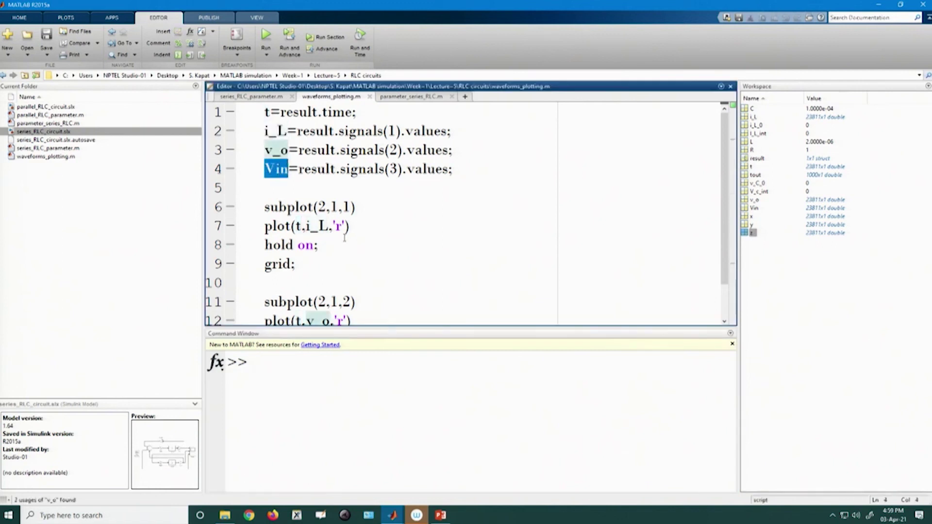
scroll(344, 238, down, 1)
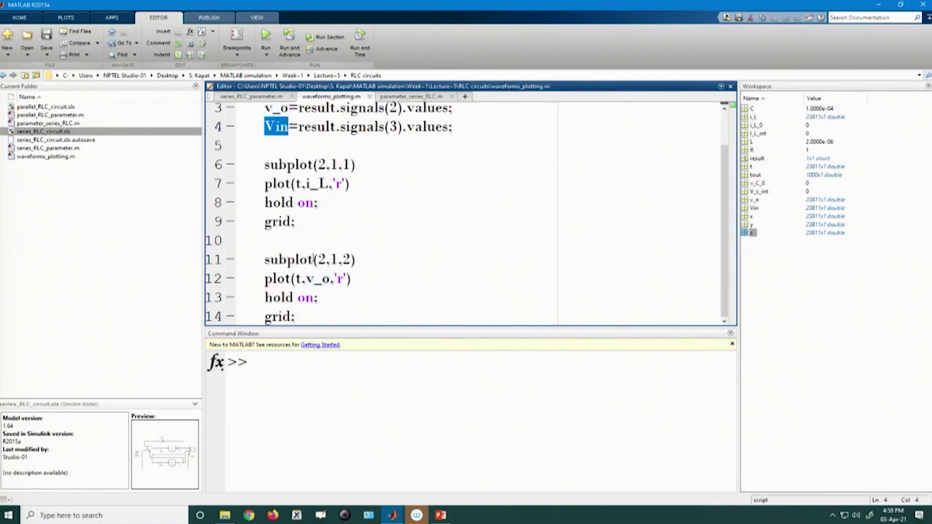
click(266, 37)
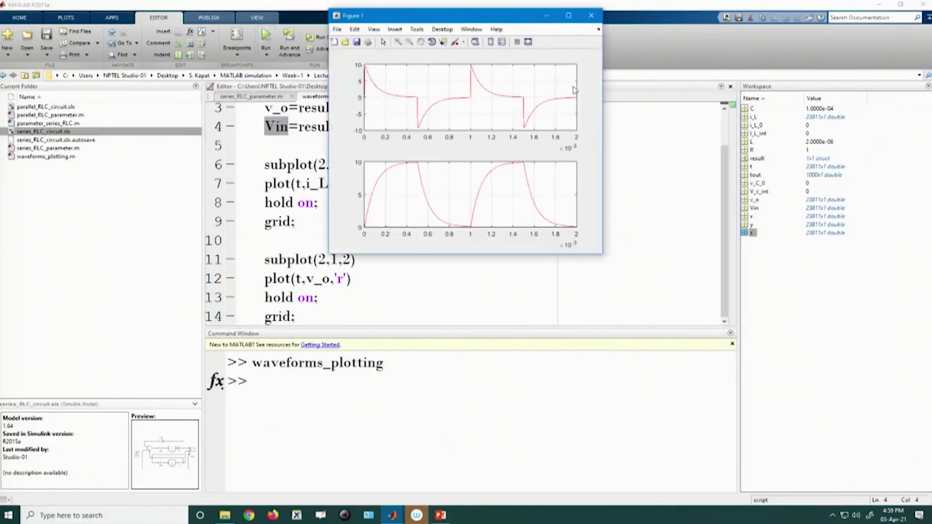
click(591, 18)
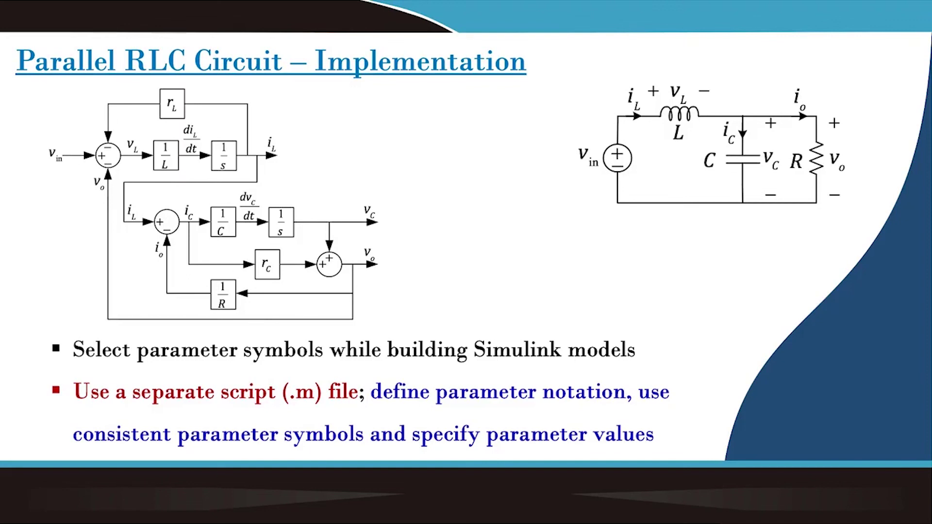
- Switch from the presentation slides back to the series_RLC_circuit model in Simulink
key(Right)
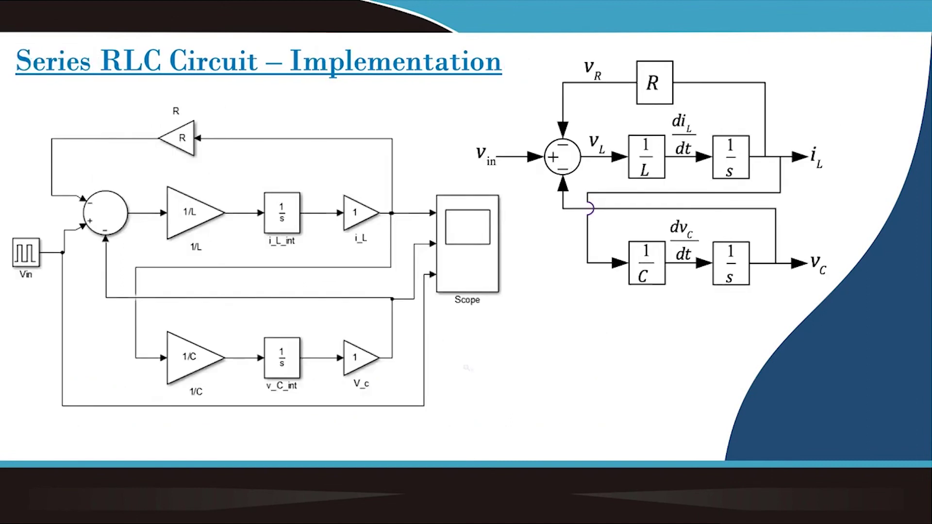
key(alt+Tab)
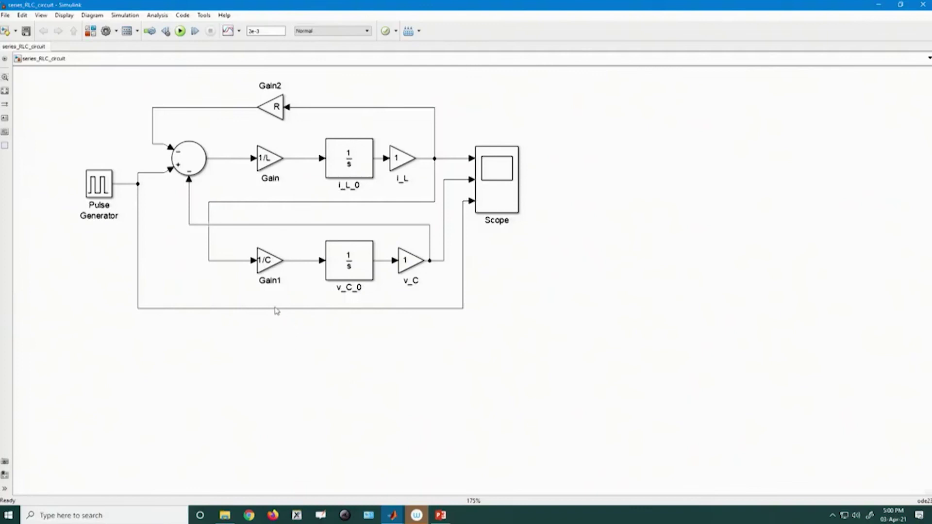
- Create a subsystem from the summing, gain and integrator blocks between the Pulse Generator and the Scope
click(255, 158)
drag(164, 83, 455, 335)
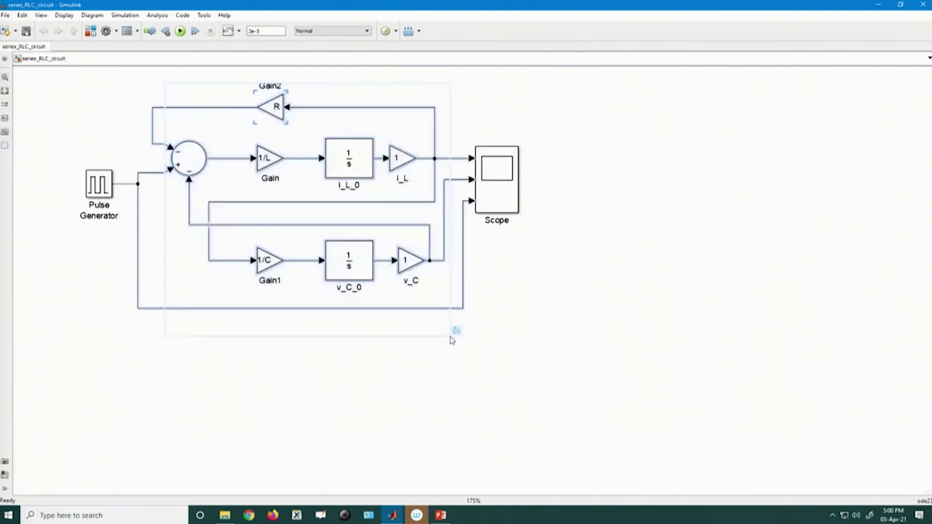
right_click(334, 278)
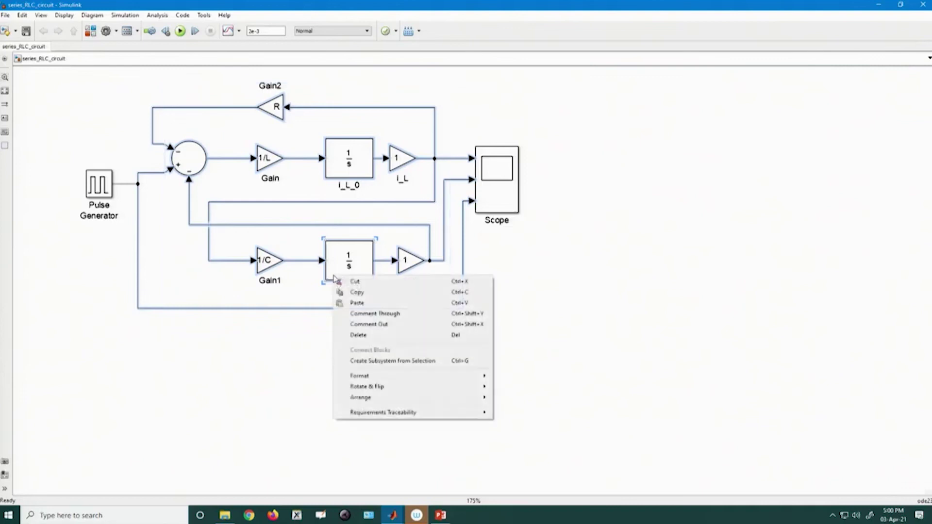
click(362, 360)
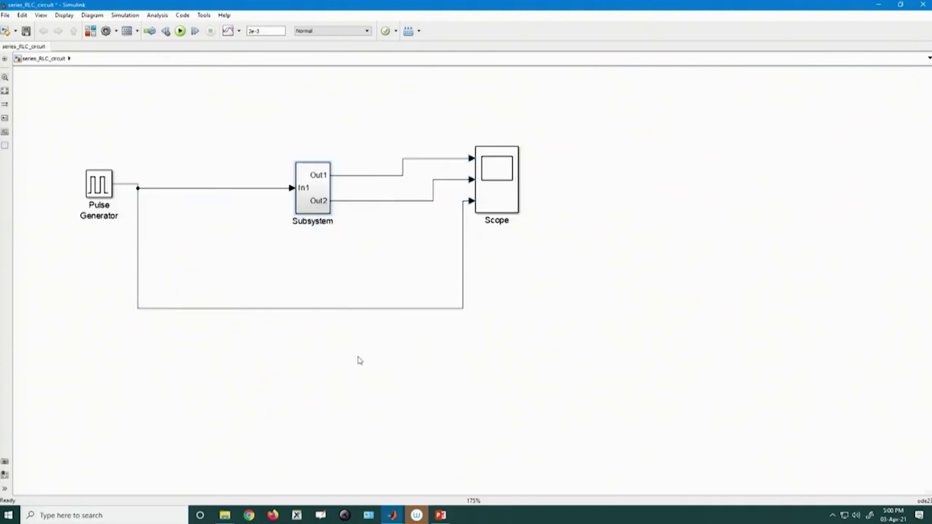
- Inside the new subsystem, move output port Out2 level with the v_C gain and try to rename it v_C
double_click(307, 209)
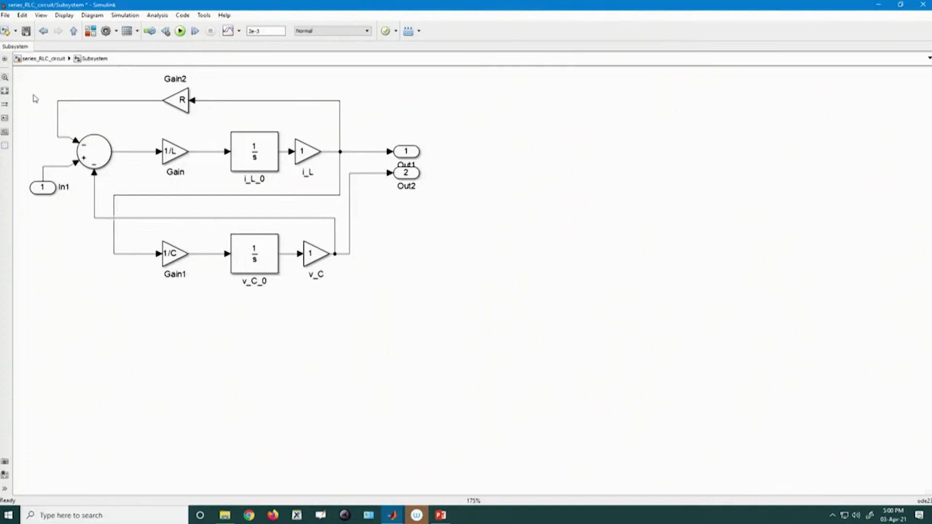
drag(403, 178, 392, 268)
text(v_C)
click(440, 280)
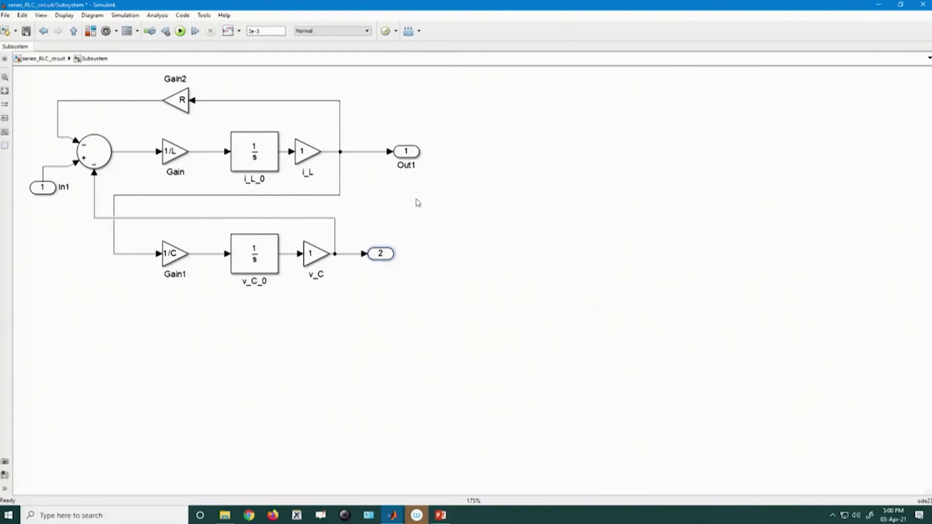
click(464, 198)
click(310, 275)
click(312, 275)
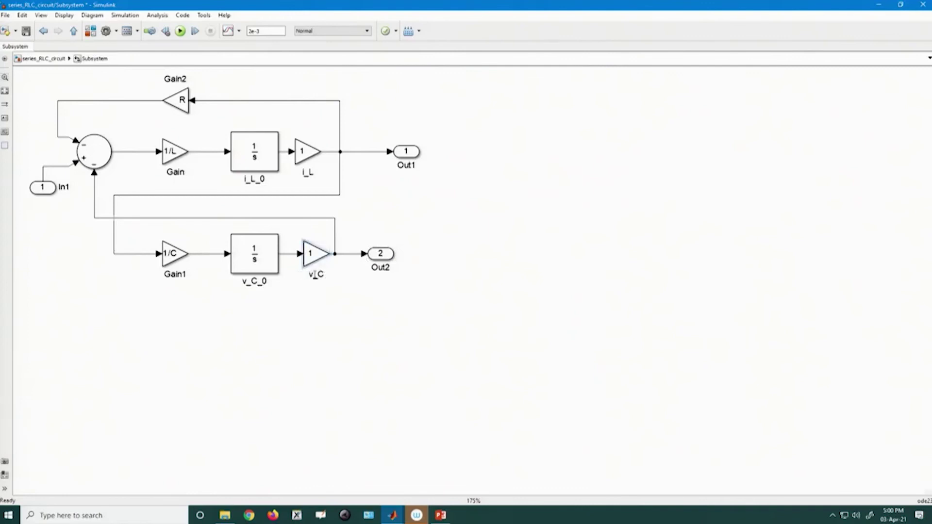
- Rename output port Out2 as V_c
click(372, 268)
text(V_c)
key(Delete)
key(Delete)
key(Delete)
key(Delete)
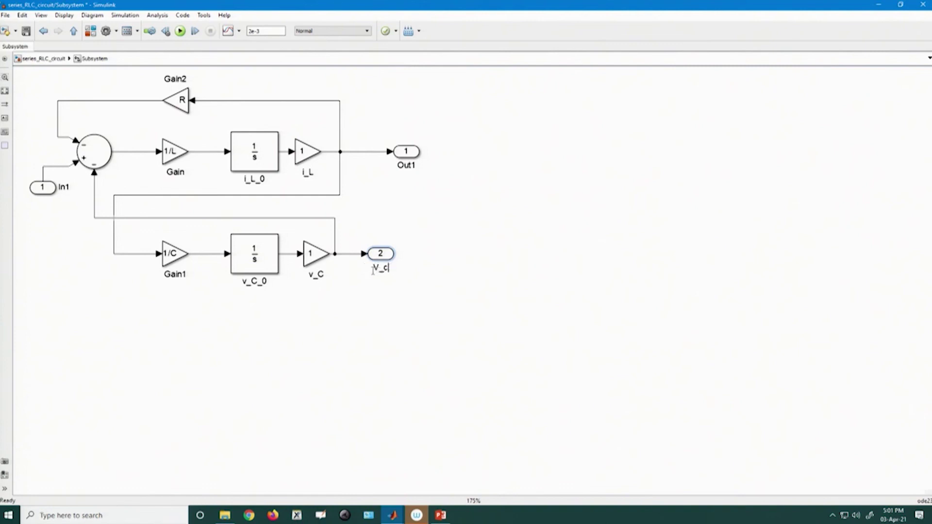
click(363, 295)
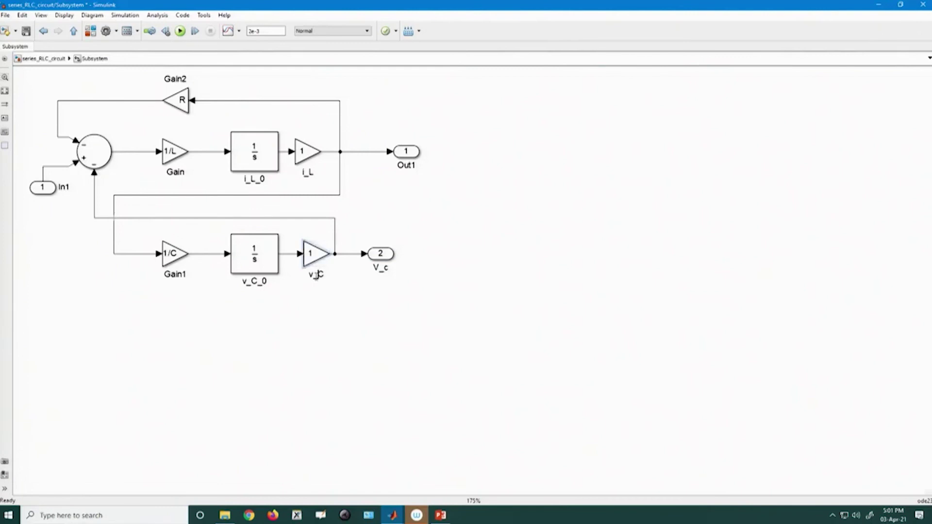
- Shorten the names of the two output gain blocks, v_C to v and i_L to i
click(308, 276)
key(Delete)
key(Delete)
click(314, 293)
click(305, 172)
key(Delete)
key(Delete)
click(389, 196)
- Rename output port Out1 as i_L
click(400, 167)
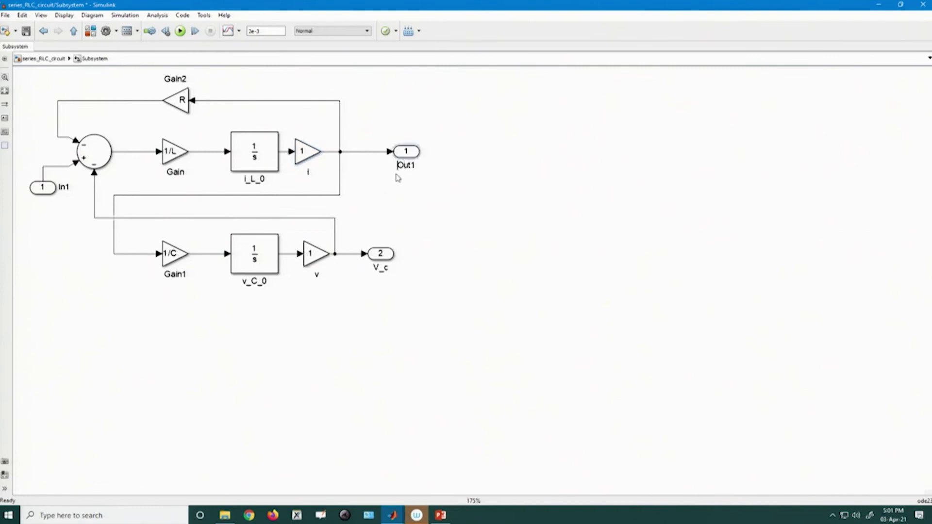
text(i_L)
key(Delete)
key(Delete)
key(Delete)
key(Delete)
- Rename the subsystem's input port In1 as Vin
click(59, 186)
text(Vin)
key(Delete)
key(Delete)
key(Delete)
click(65, 233)
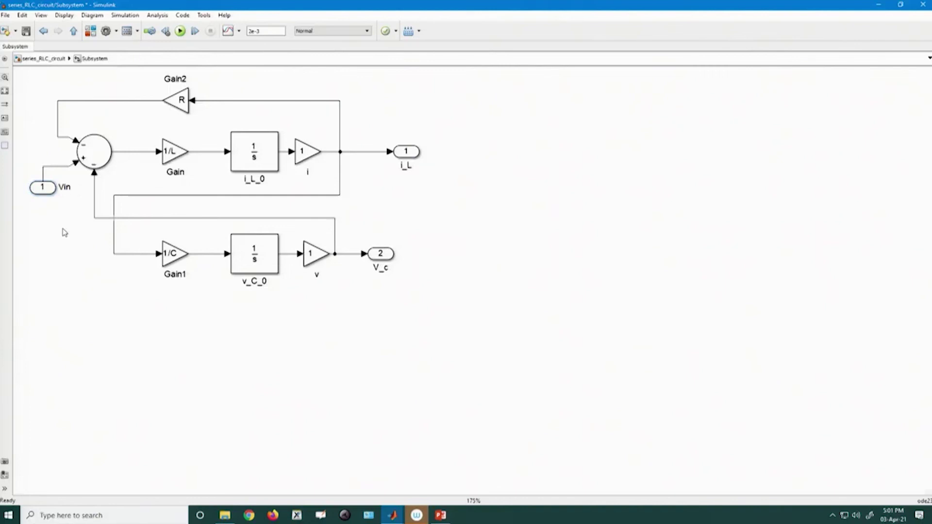
- Return to the top level of the model and widen the subsystem block so its port labels fit
click(73, 31)
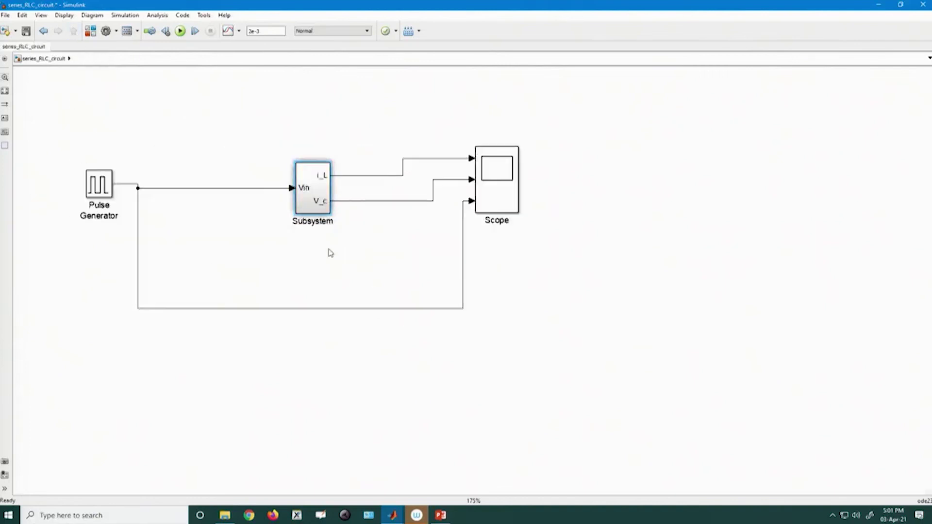
click(311, 187)
mouse_move(293, 160)
mouse_down()
mouse_move(271, 146)
mouse_move(278, 167)
mouse_up()
- Rename the Subsystem block as Series_RLC
click(285, 222)
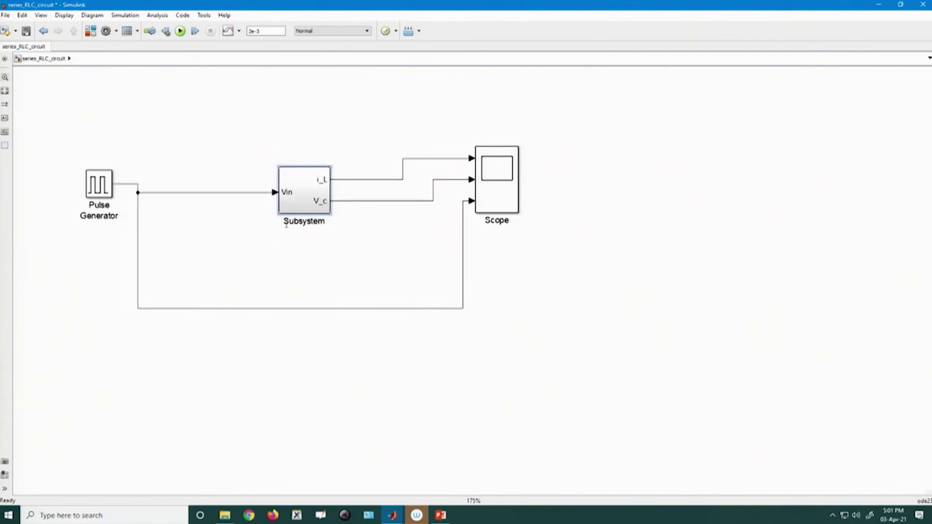
text(Series)
text(_RLC)
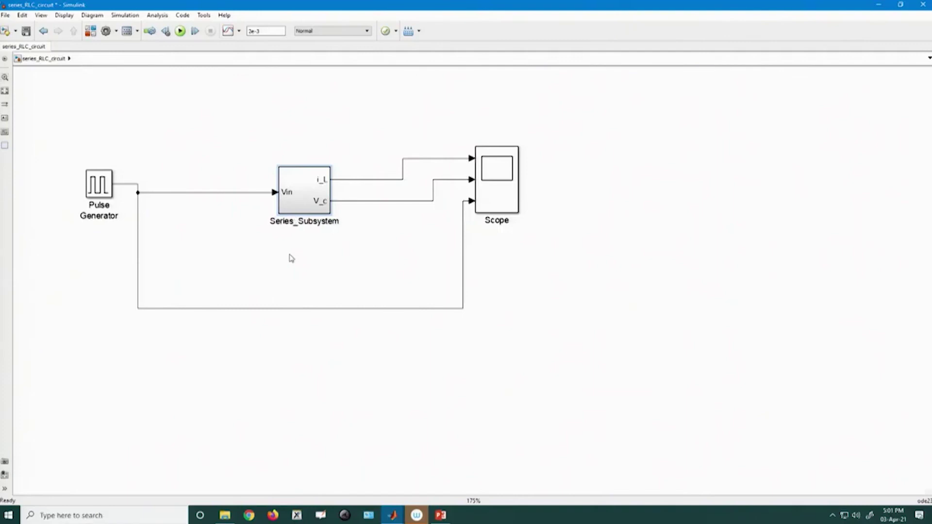
key(Delete)
key(Delete)
key(Delete)
key(Delete)
key(Delete)
key(Delete)
key(Delete)
key(Delete)
key(Delete)
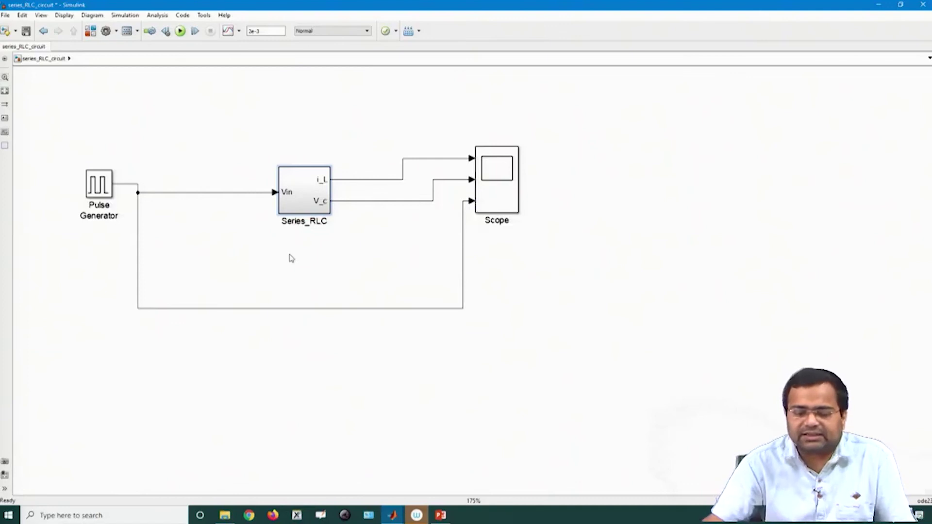
click(328, 269)
- Move the Series_RLC block so its i_L and V_c outputs run straight into the Scope inputs, and save the model
drag(314, 194, 289, 185)
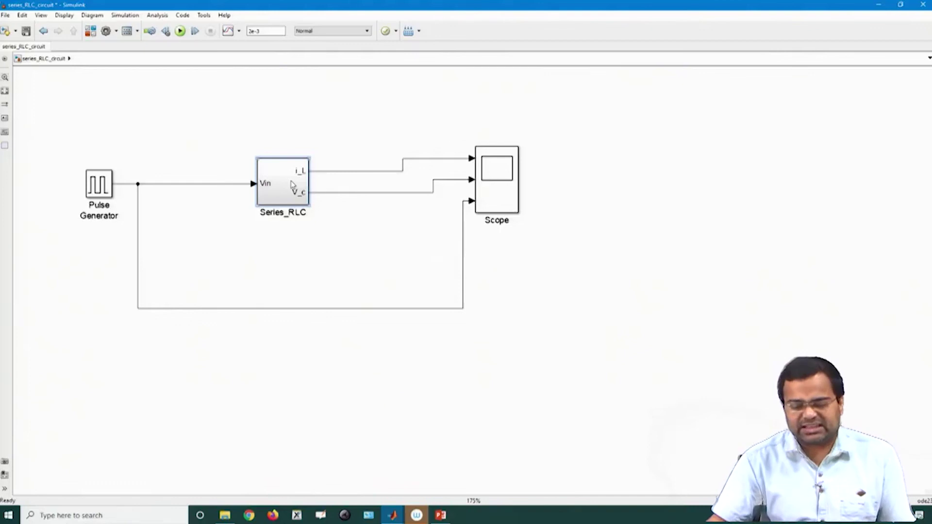
mouse_move(282, 192)
mouse_down()
mouse_move(329, 181)
mouse_move(295, 180)
mouse_up()
click(283, 244)
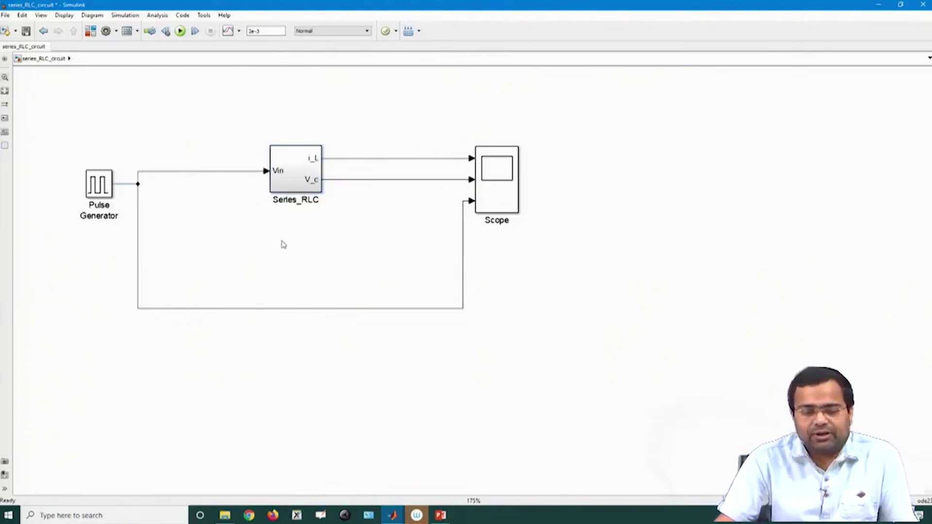
key(ctrl+s)
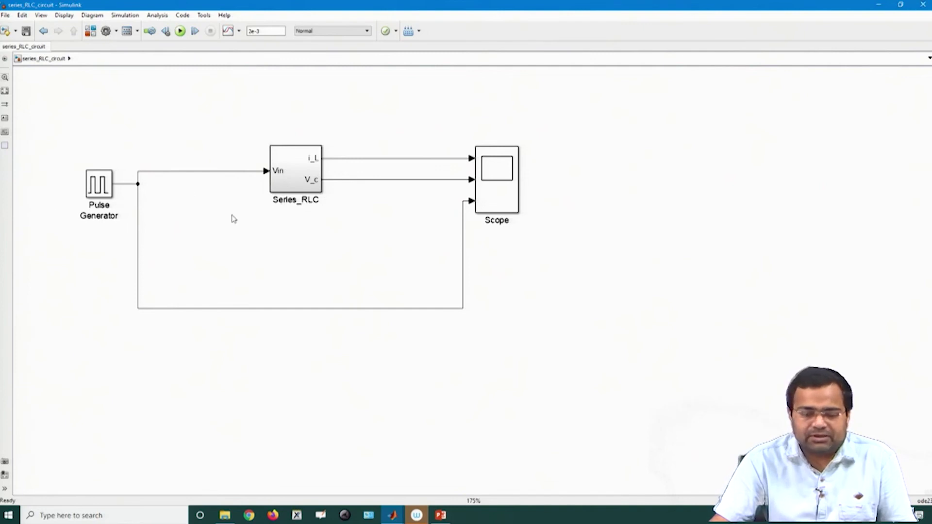
- Compact the layout by moving Series_RLC and the Scope closer to the Pulse Generator and rerouting the source line just below Series_RLC
drag(299, 180, 187, 193)
drag(513, 187, 314, 197)
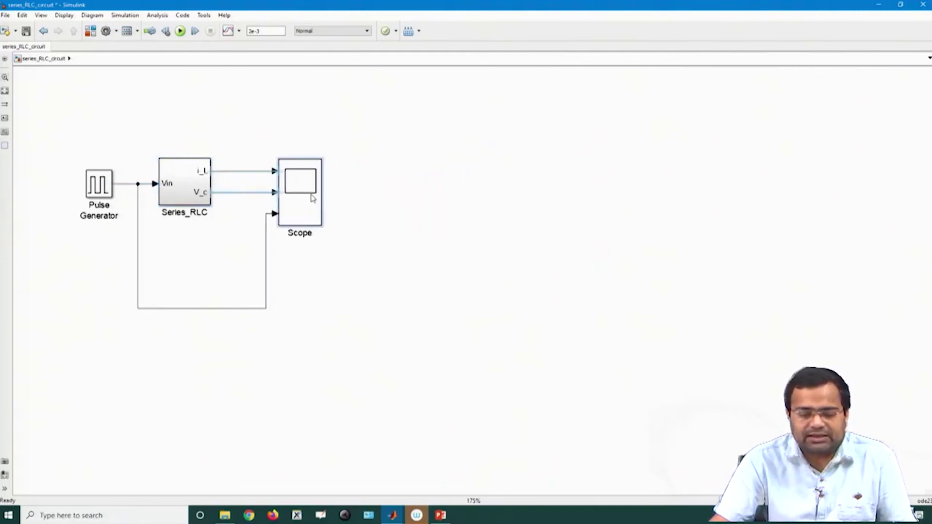
drag(209, 309, 203, 238)
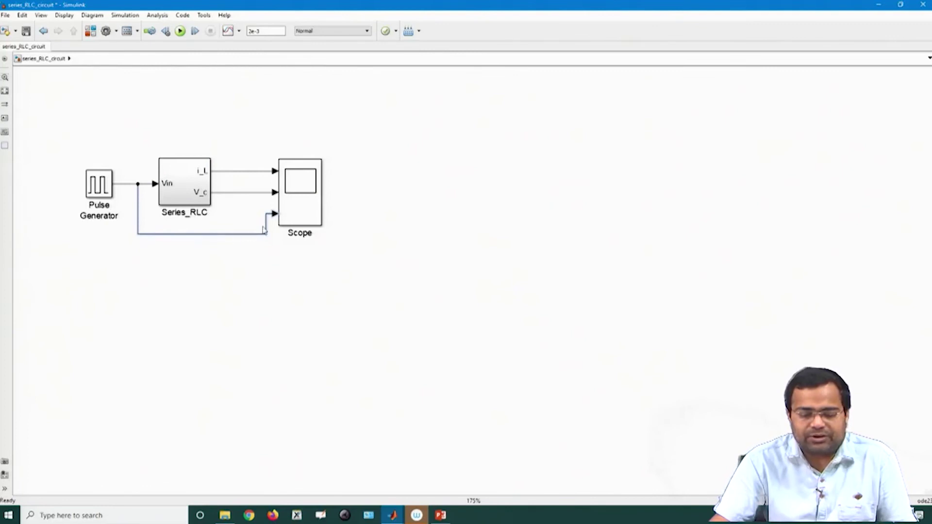
drag(266, 230, 248, 225)
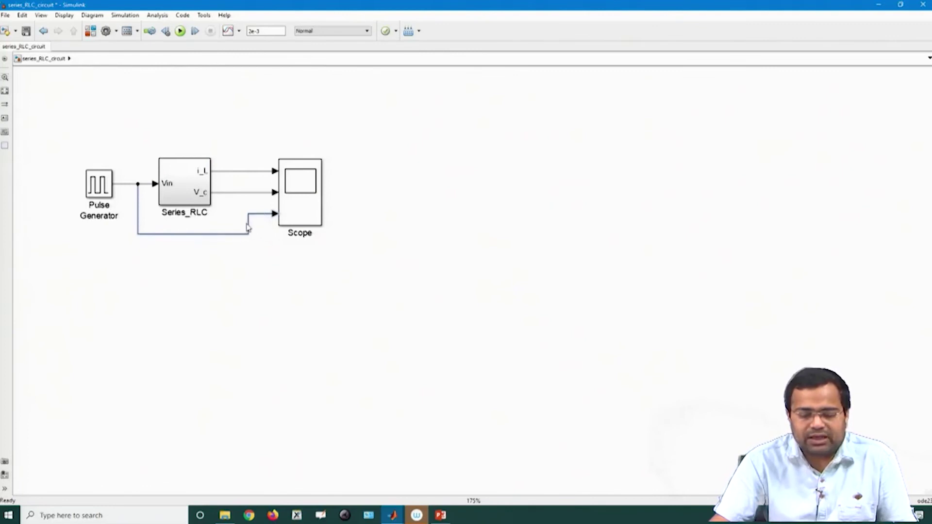
click(245, 273)
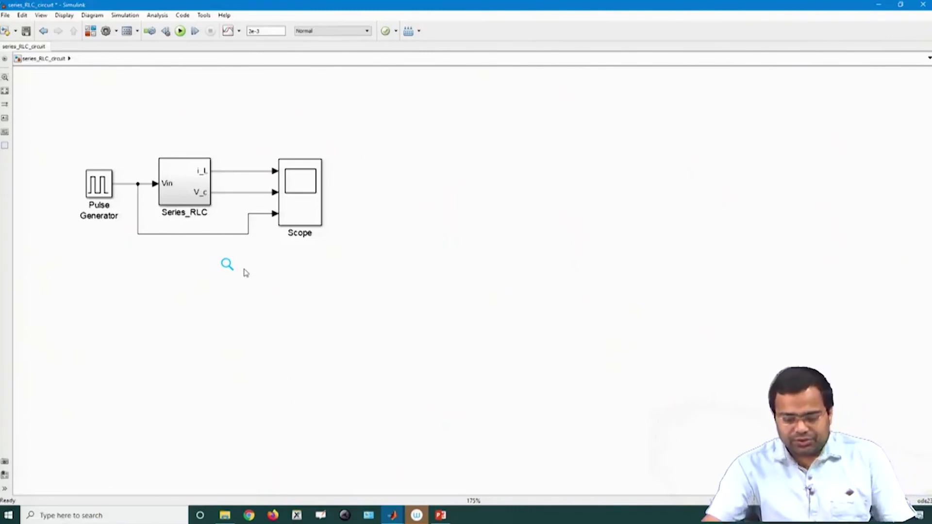
mouse_move(438, 510)
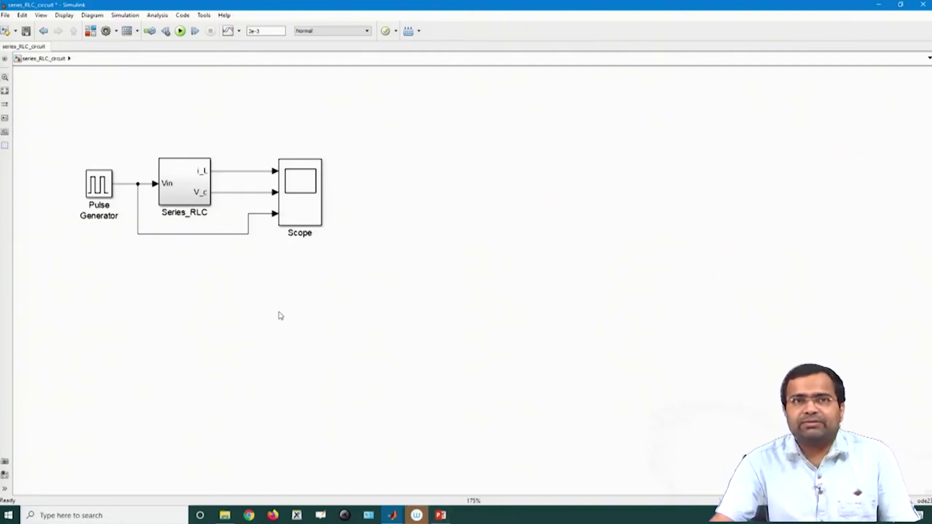